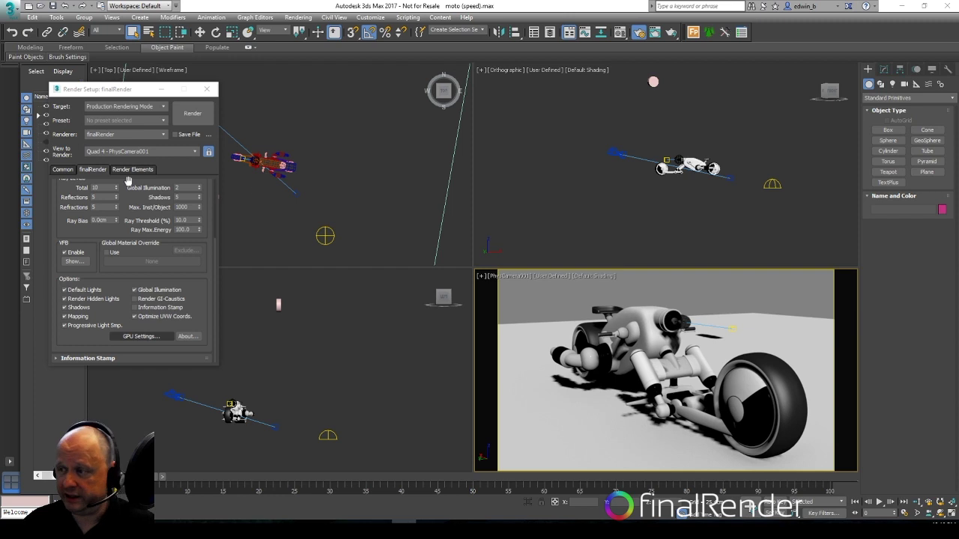
# Review the finalRender global options and active render elements, and render the PhysCamera001 view.
pyautogui.moveTo(128, 187); pyautogui.dragTo(125, 291)
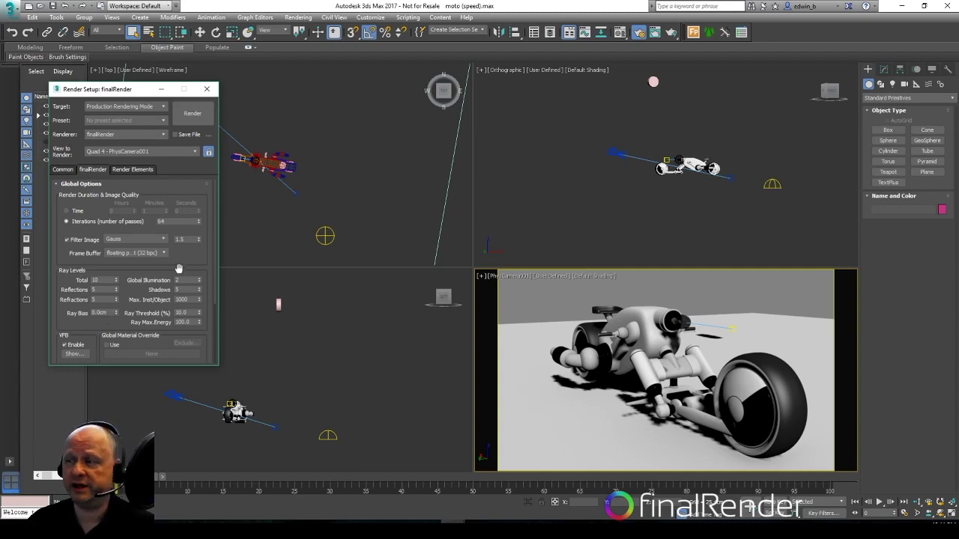
pyautogui.click(139, 170)
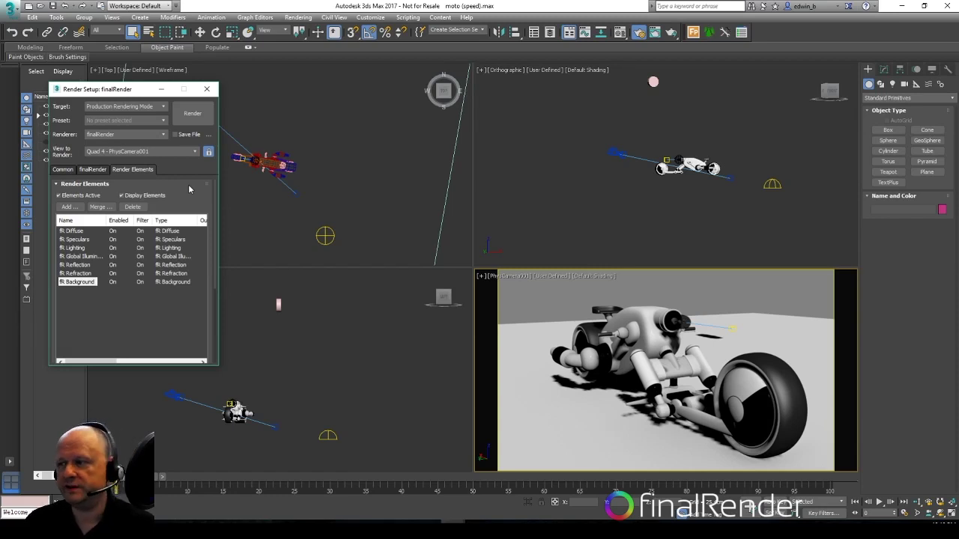
pyautogui.click(192, 113)
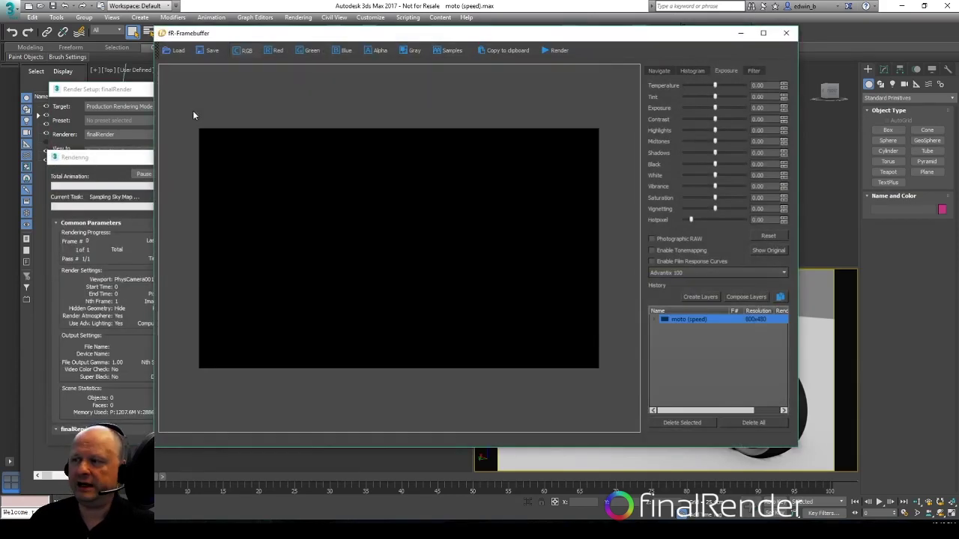
pyautogui.moveTo(251, 38); pyautogui.dragTo(345, 39)
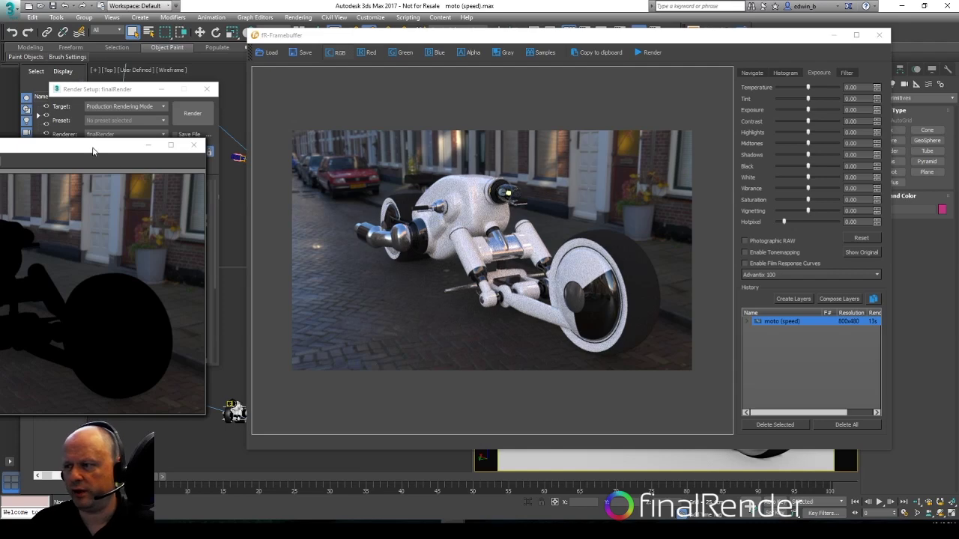
# Spread out the separate render element windows to examine the Diffuse, Speculars, Lighting, Global Illumination, Reflection, Refraction and Background passes.
pyautogui.moveTo(58, 151); pyautogui.dragTo(595, 124)
pyautogui.moveTo(91, 151); pyautogui.dragTo(799, 197)
pyautogui.moveTo(82, 147); pyautogui.dragTo(480, 225)
pyautogui.moveTo(63, 152); pyautogui.dragTo(791, 16)
pyautogui.moveTo(43, 151); pyautogui.dragTo(264, 48)
pyautogui.moveTo(9, 160); pyautogui.dragTo(235, 149)
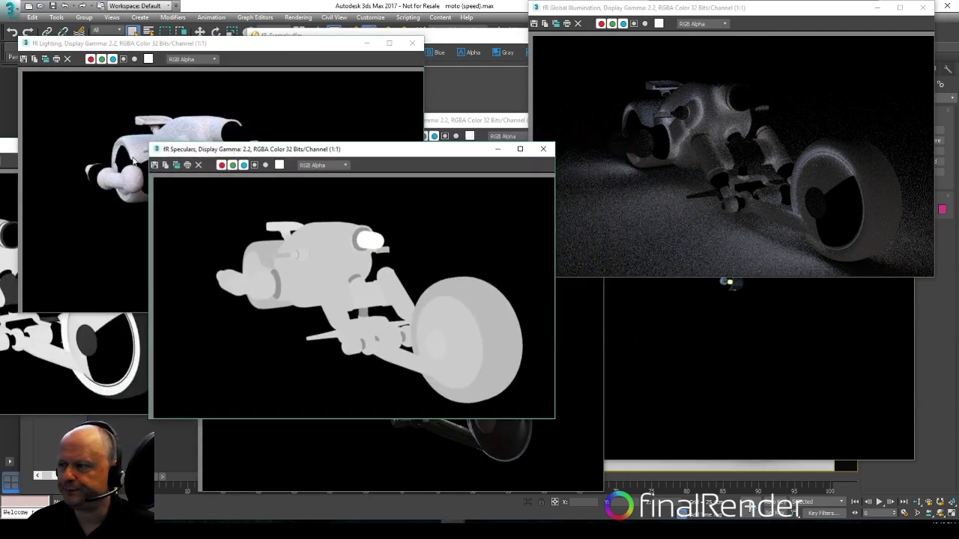
pyautogui.click(272, 122)
pyautogui.moveTo(272, 121); pyautogui.dragTo(105, 212)
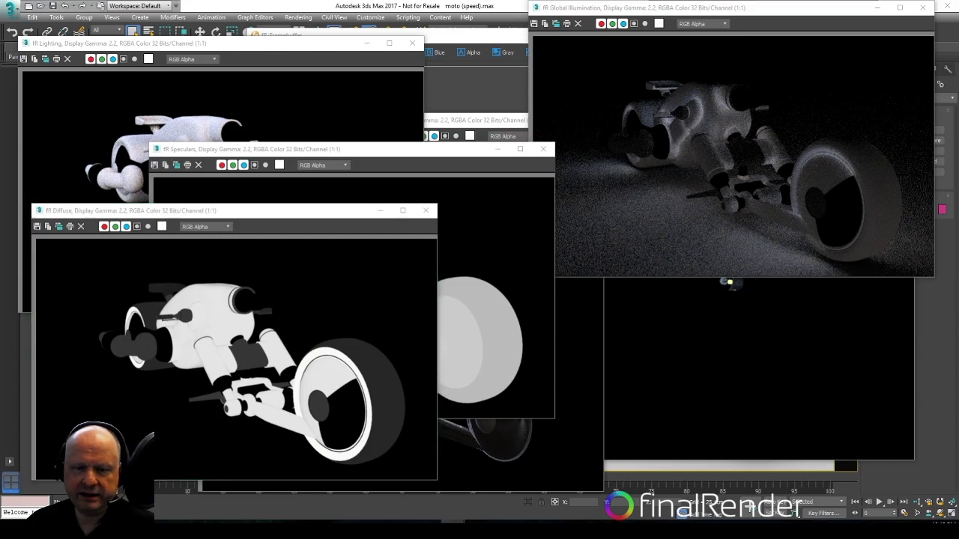
pyautogui.press('super+comma')
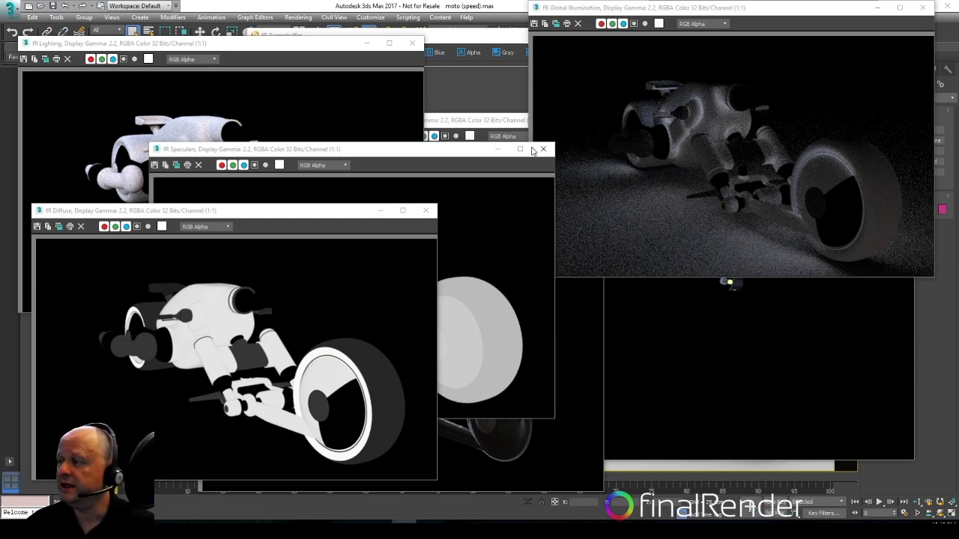
# Close all the separate render element windows and turn off Display Elements in the render elements settings.
pyautogui.click(426, 210)
pyautogui.click(543, 149)
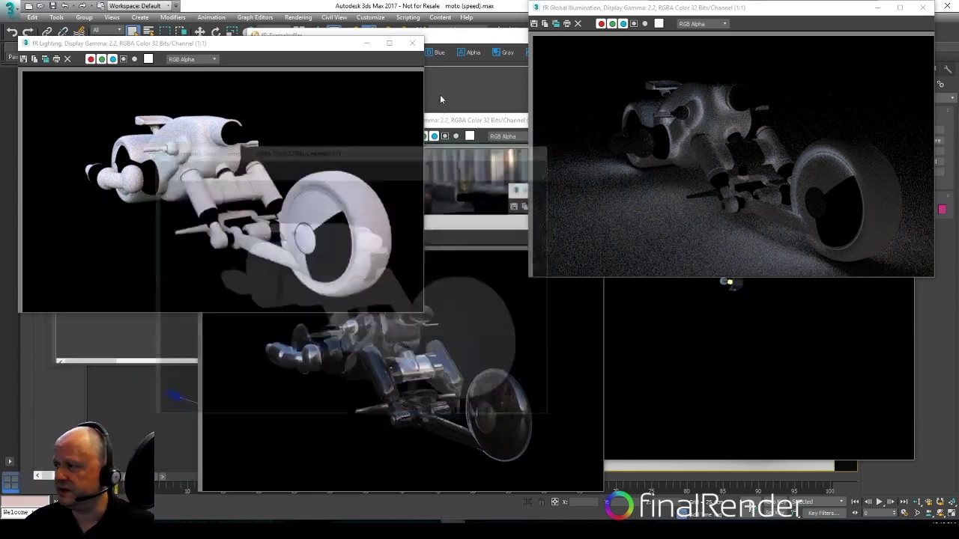
pyautogui.click(412, 42)
pyautogui.click(922, 7)
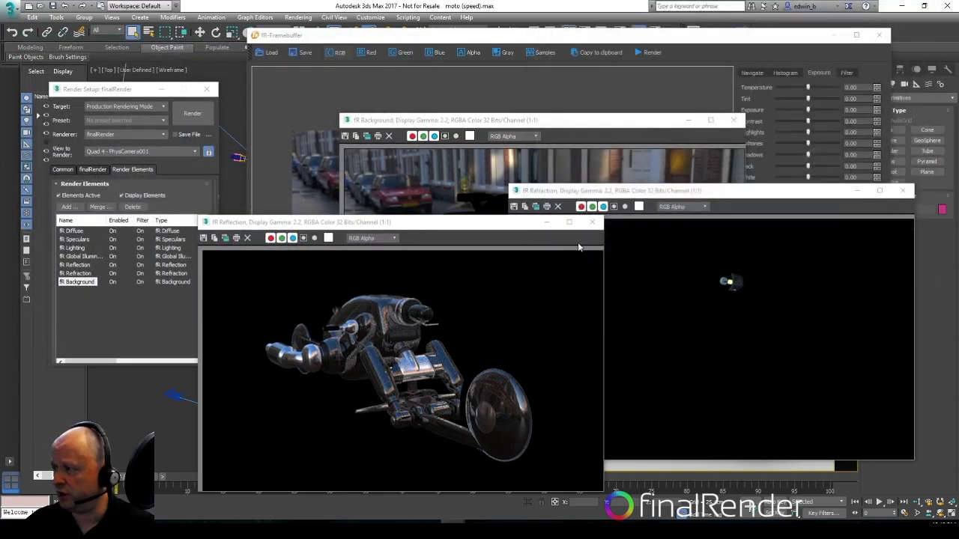
pyautogui.click(596, 223)
pyautogui.click(902, 190)
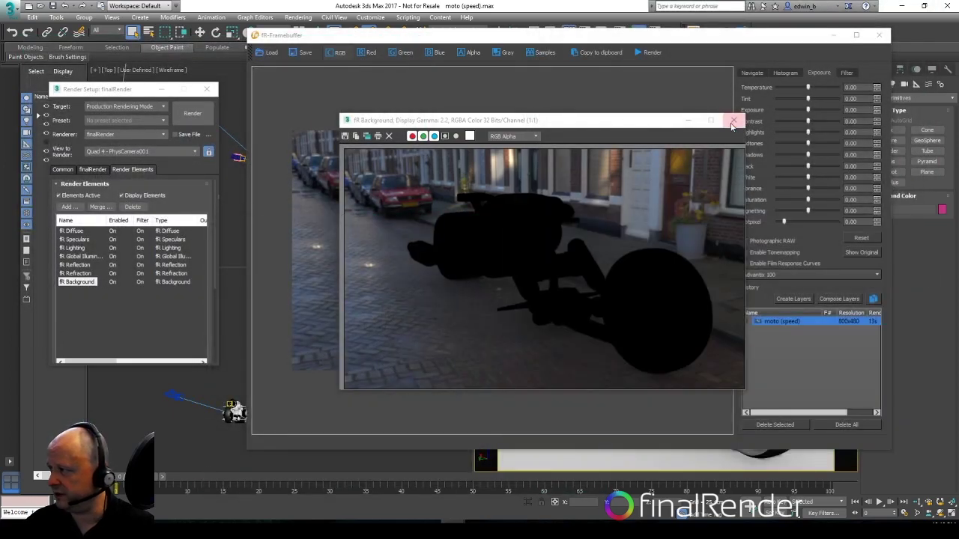
pyautogui.click(733, 120)
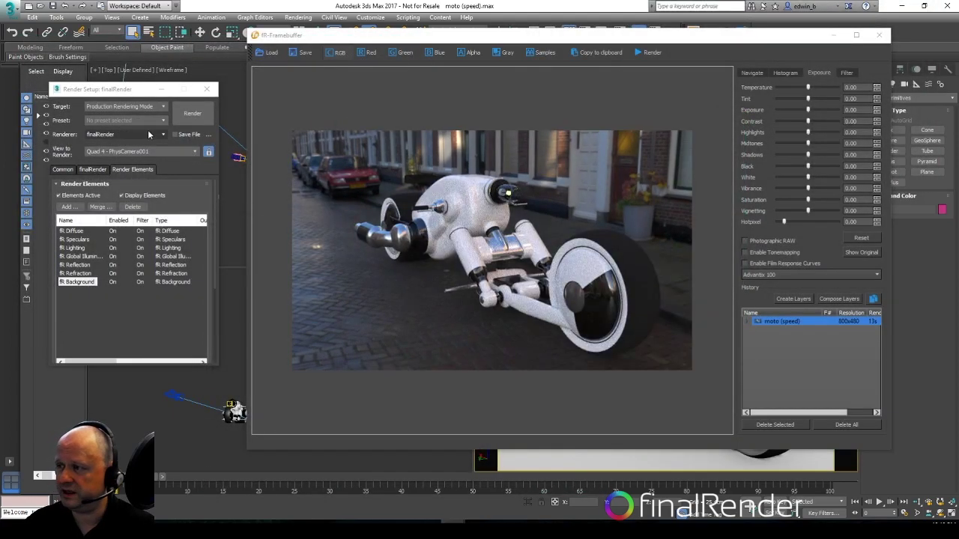
pyautogui.click(121, 196)
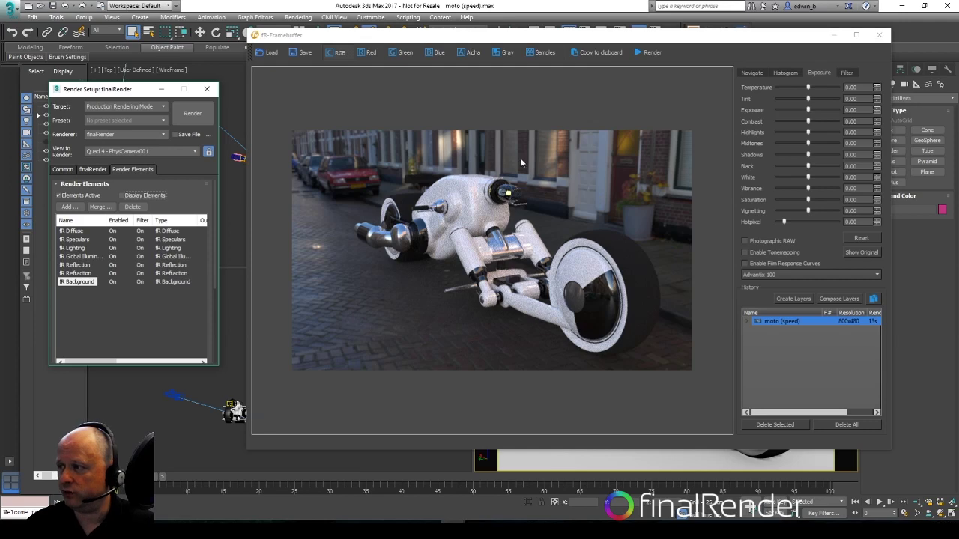
# Review the element layers stored under the moto (speed) render in the framebuffer history, and collapse them again.
pyautogui.moveTo(385, 40); pyautogui.dragTo(370, 35)
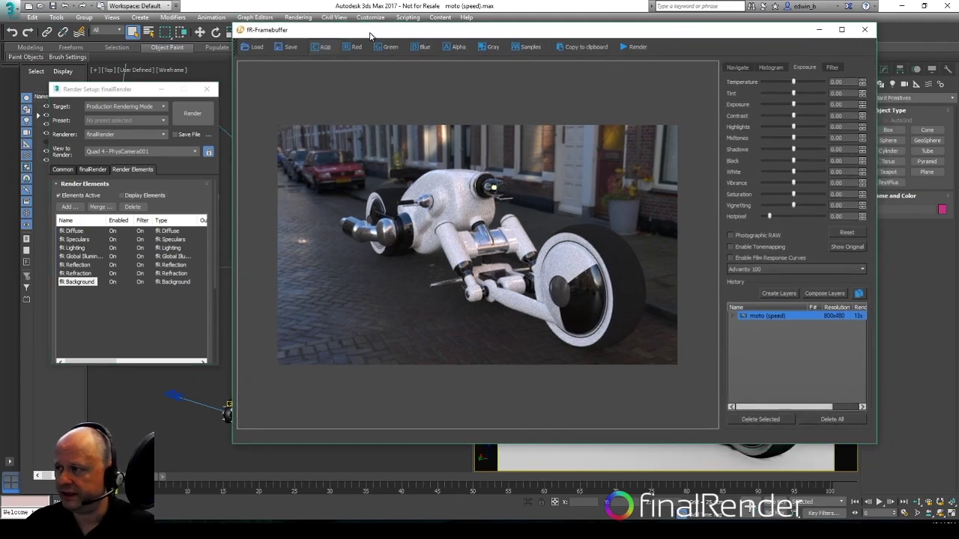
pyautogui.click(734, 316)
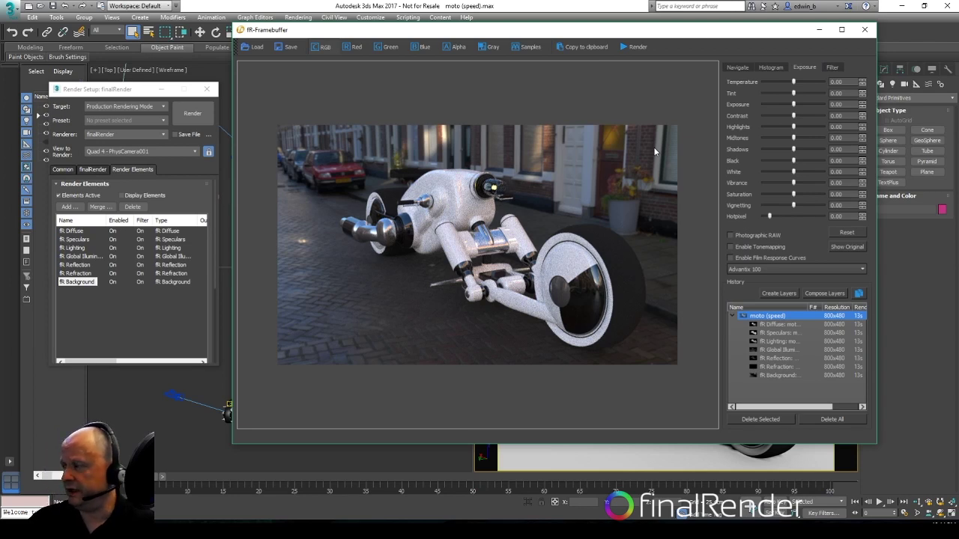
pyautogui.click(733, 316)
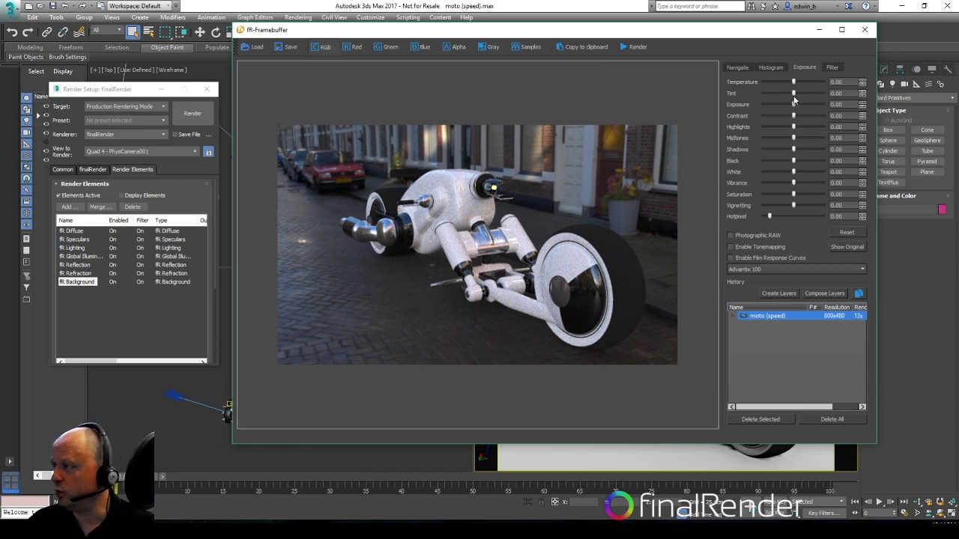
# Try exposure 3.00, contrast -34.00, highlights 17.50 and midtones -21.50 on the moto (speed) render.
pyautogui.moveTo(794, 105); pyautogui.dragTo(801, 107)
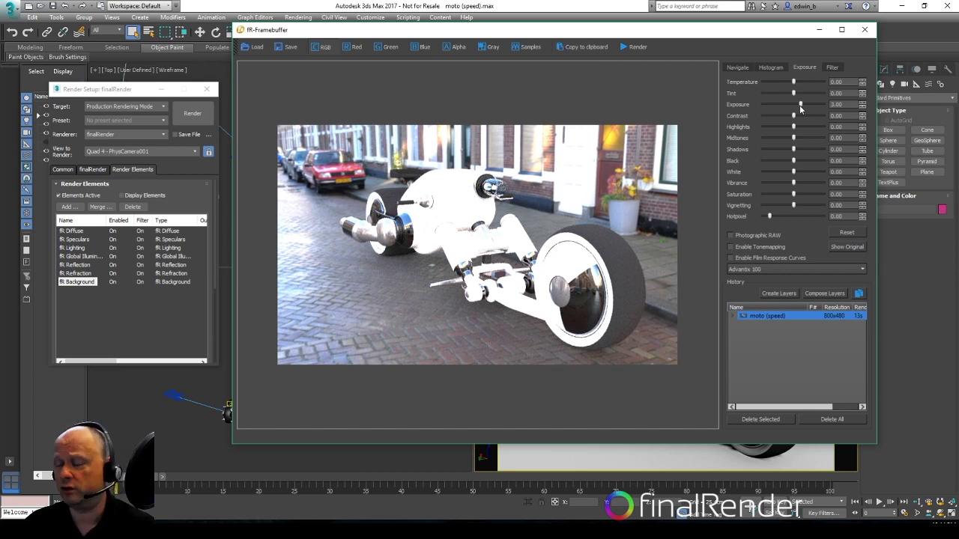
pyautogui.moveTo(794, 115); pyautogui.dragTo(785, 116)
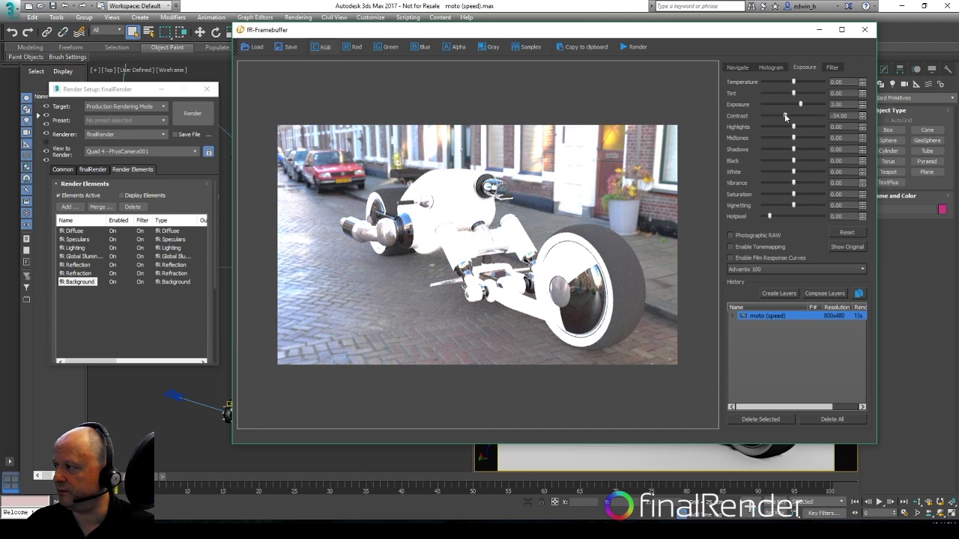
pyautogui.click(797, 125)
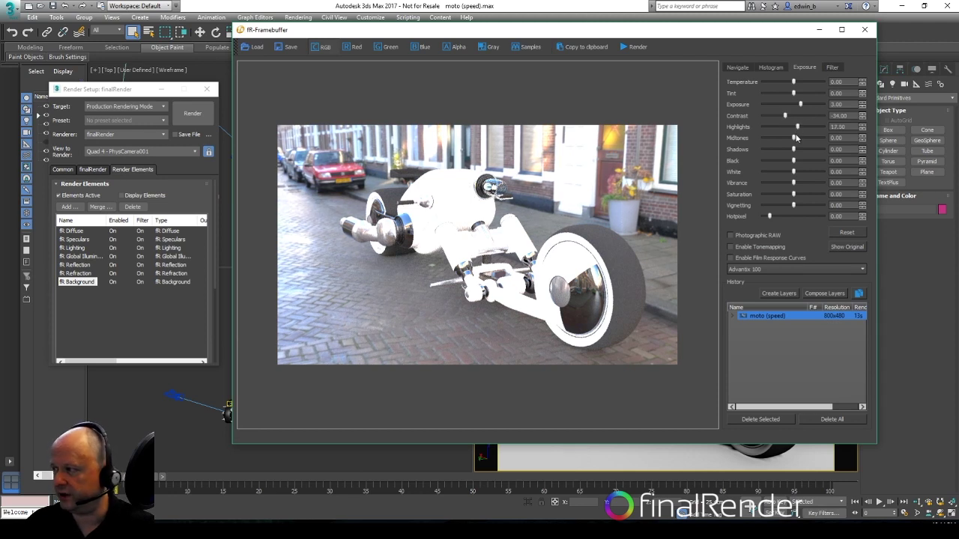
pyautogui.moveTo(795, 138); pyautogui.dragTo(787, 137)
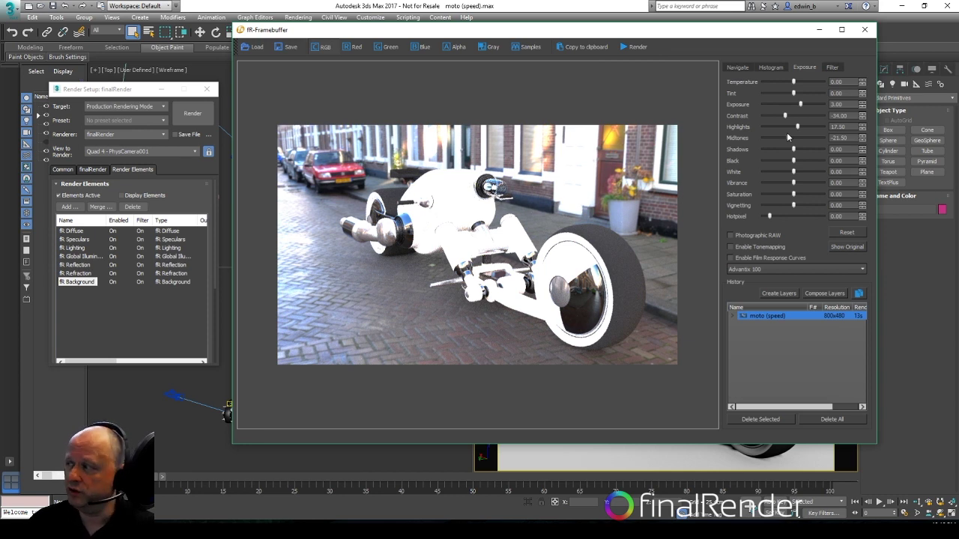
# Try exposure 1.55, contrast -15.50, highlights -46.50 and midtones -40.50 on the render, and reset all exposure adjustments.
pyautogui.moveTo(784, 116); pyautogui.dragTo(787, 127)
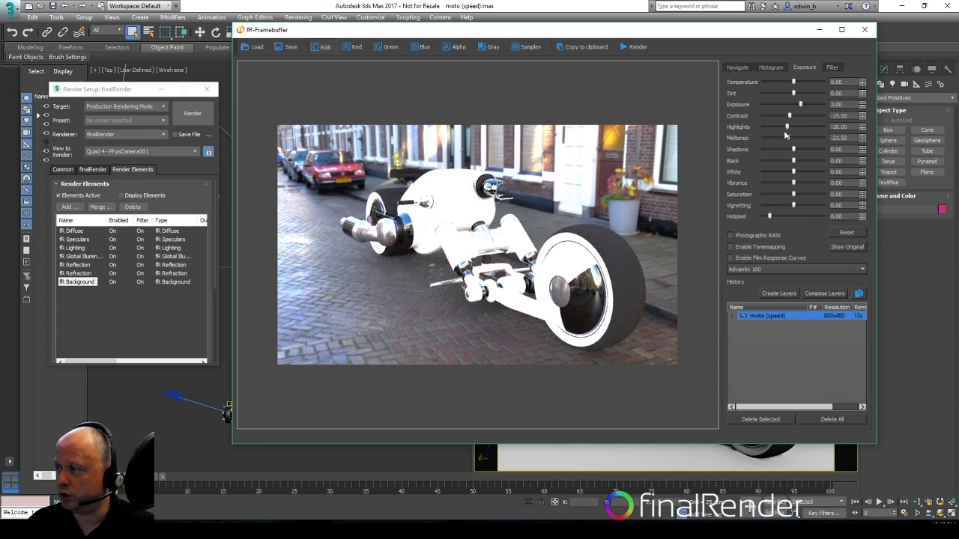
pyautogui.moveTo(787, 126); pyautogui.dragTo(796, 104)
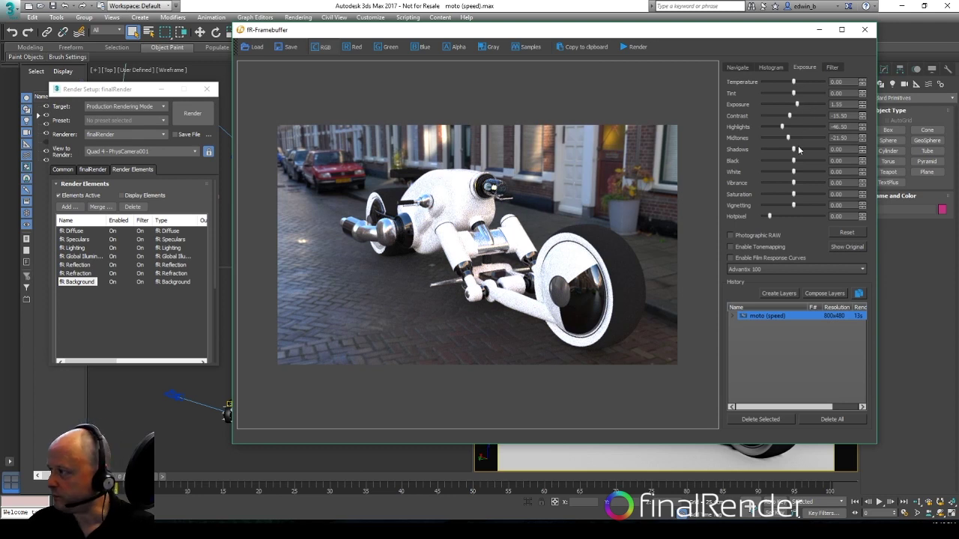
pyautogui.moveTo(787, 138); pyautogui.dragTo(784, 139)
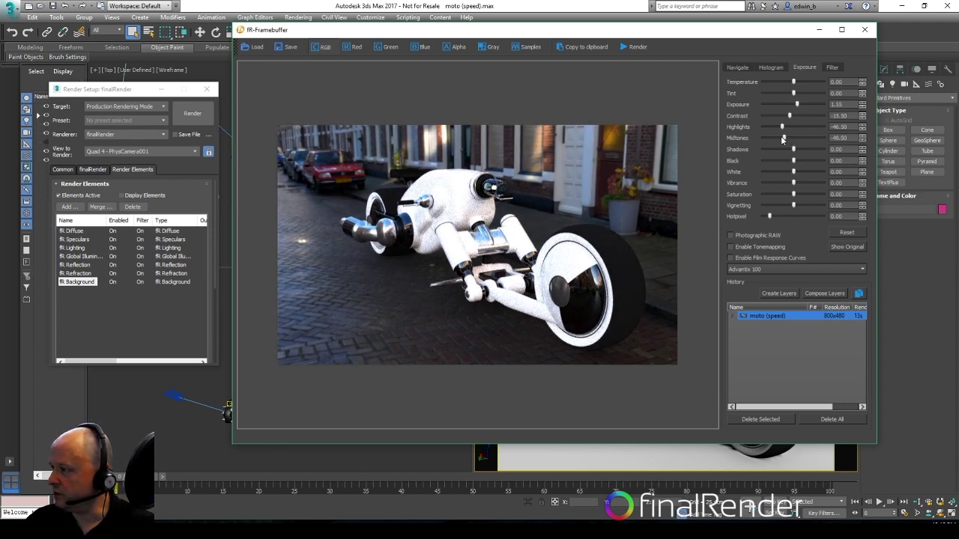
pyautogui.click(846, 232)
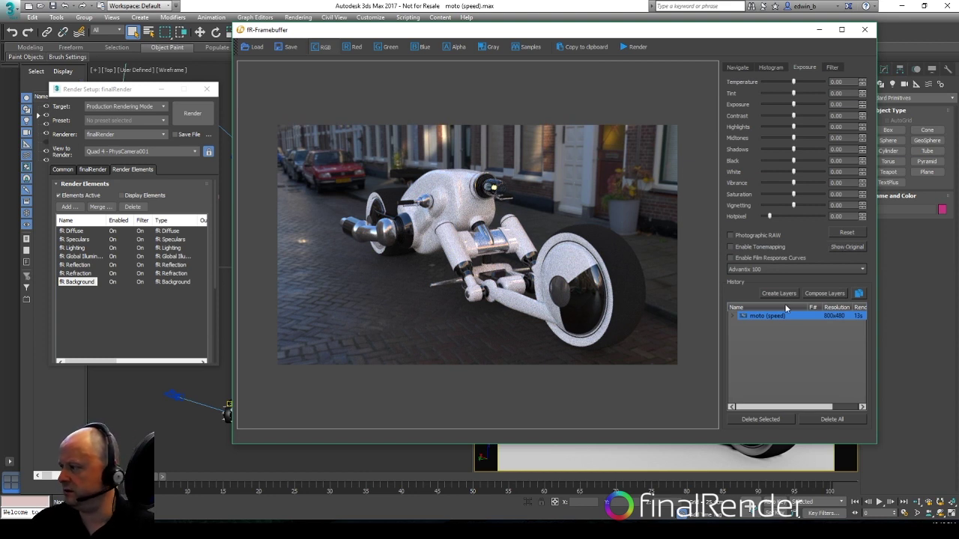
# Expand the moto (speed) history entry and examine its Diffuse, Speculars and Lighting elements in the framebuffer.
pyautogui.click(734, 317)
pyautogui.click(777, 367)
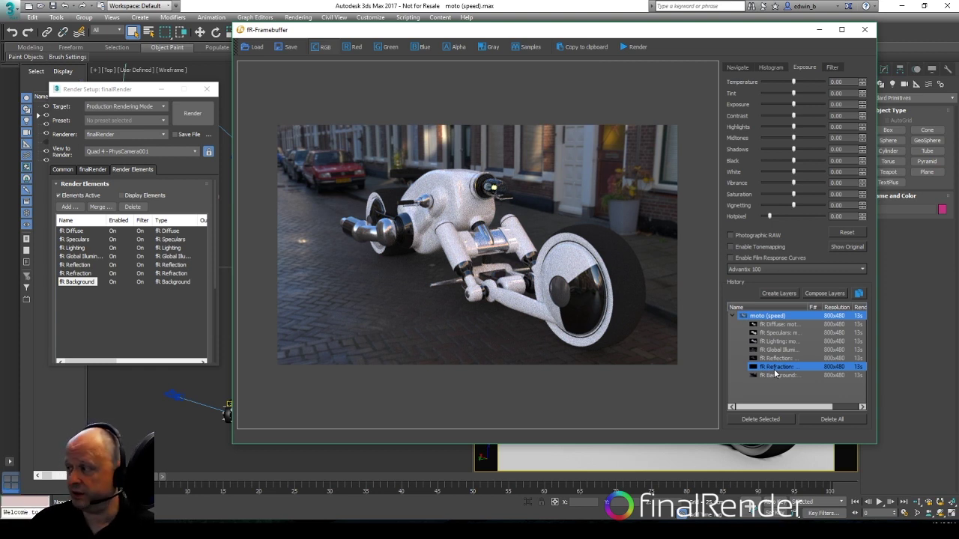
pyautogui.click(784, 326)
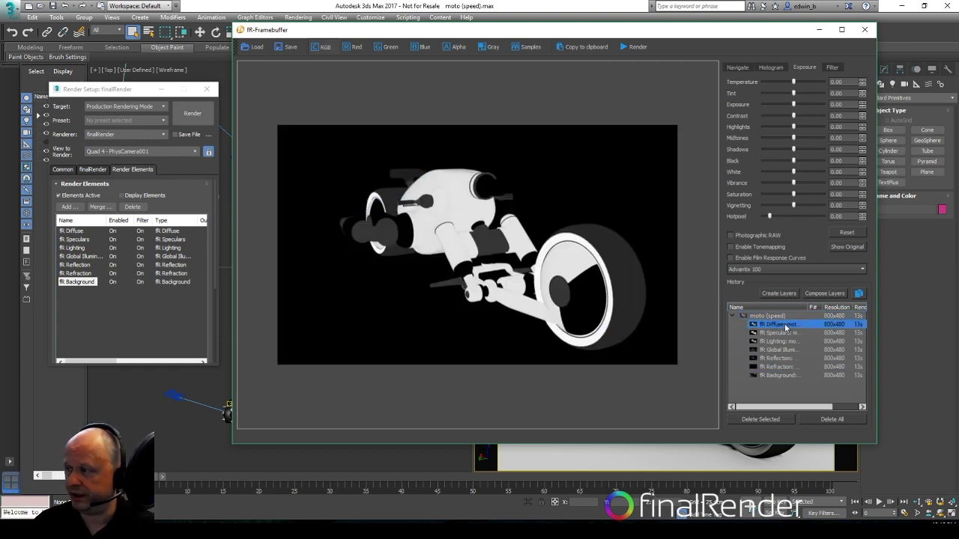
pyautogui.click(784, 332)
pyautogui.click(783, 342)
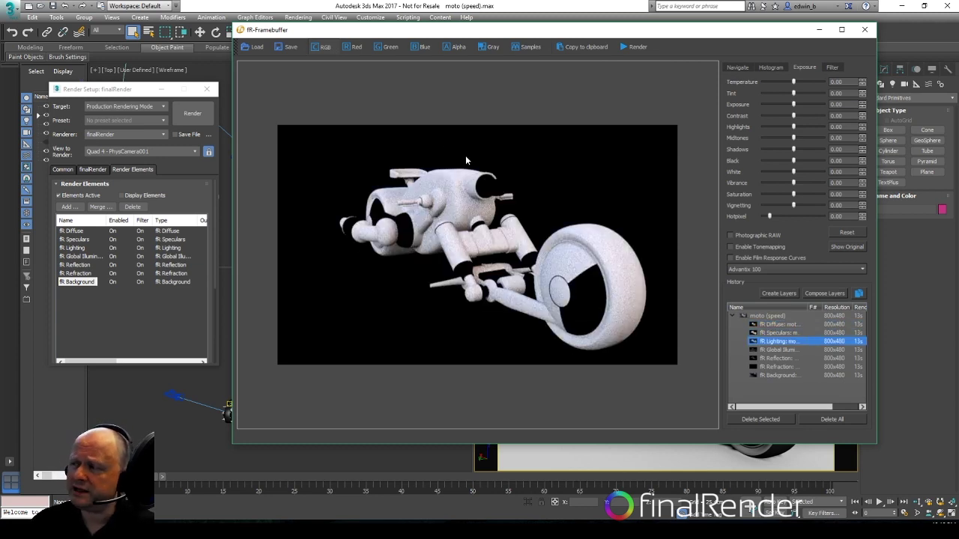
pyautogui.scroll(2, 455, 193)
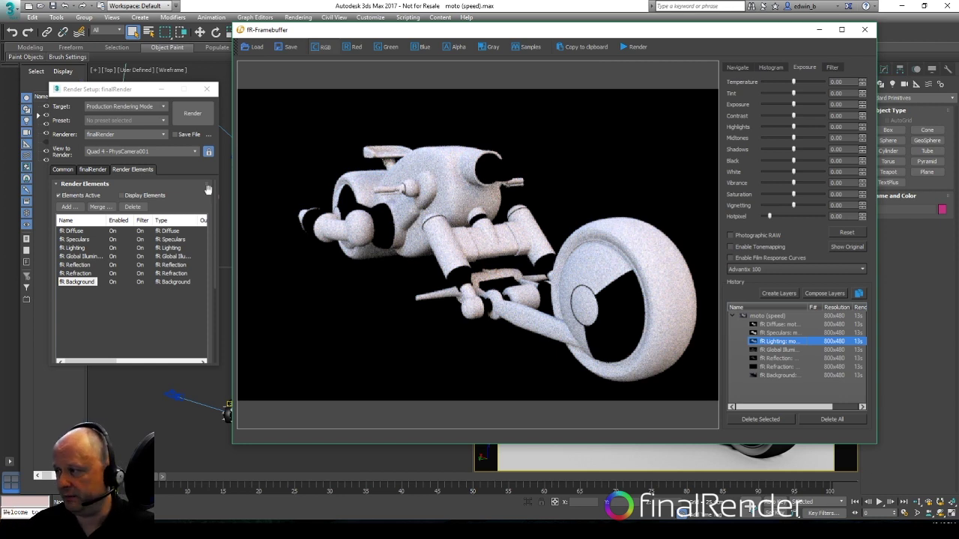
pyautogui.scroll(-2, 493, 192)
pyautogui.scroll(1, 493, 192)
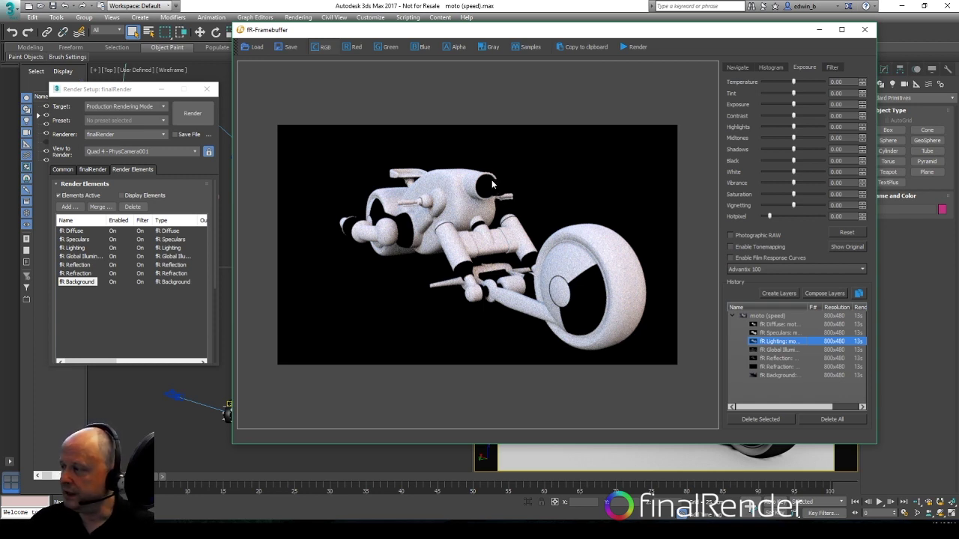
# Examine the Global Illumination, Reflection, Refraction and Background elements of the render in the framebuffer.
pyautogui.click(789, 350)
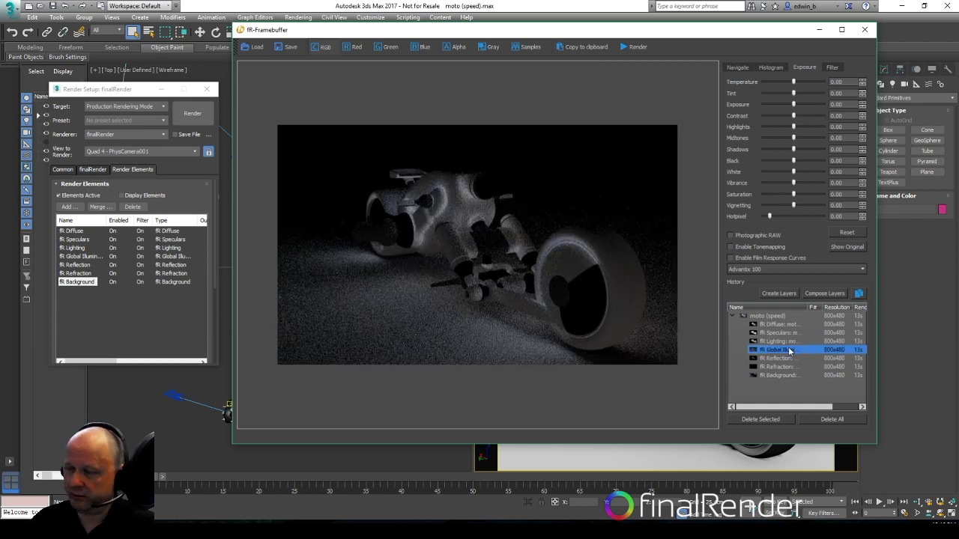
pyautogui.click(786, 358)
pyautogui.click(784, 366)
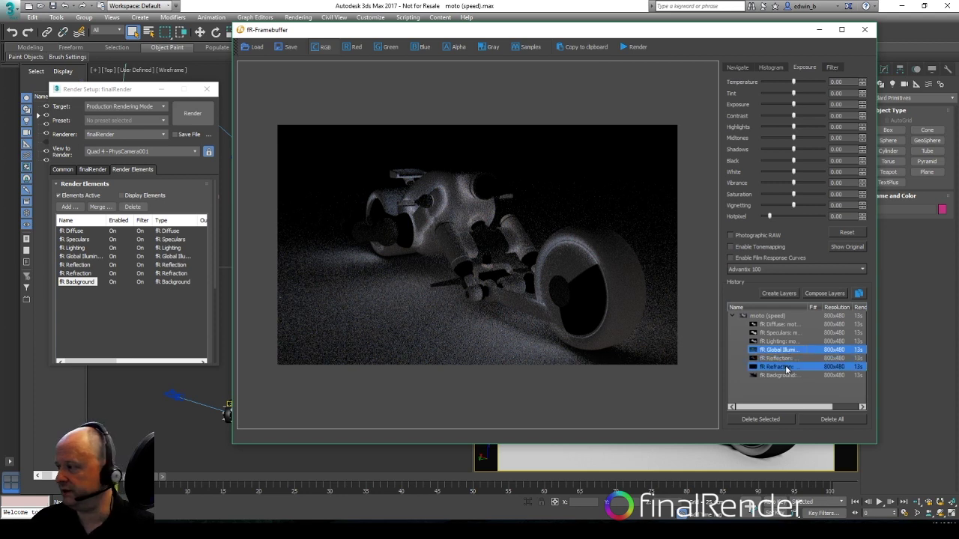
pyautogui.click(781, 375)
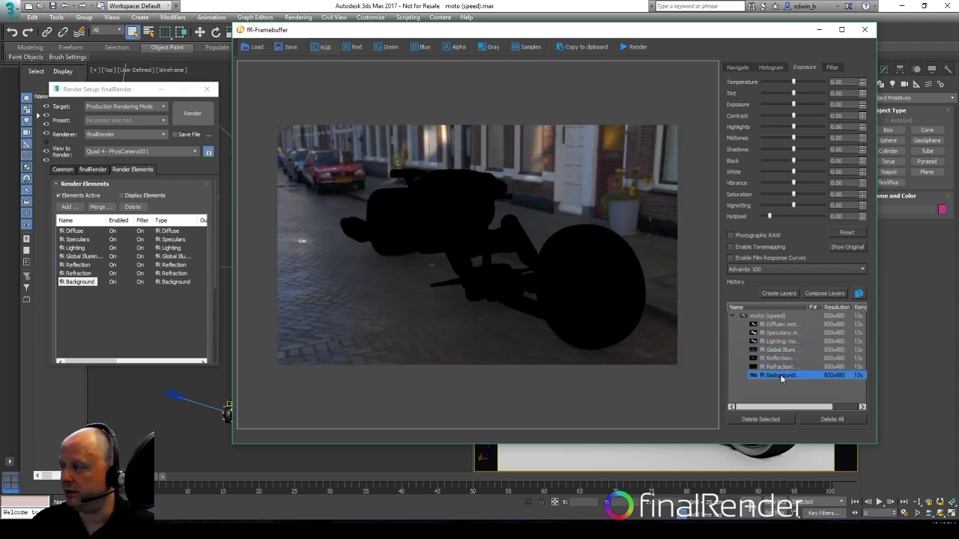
# Compare the Lighting and Global Illumination elements with the full moto (speed) render, and display the Lighting element again.
pyautogui.click(786, 342)
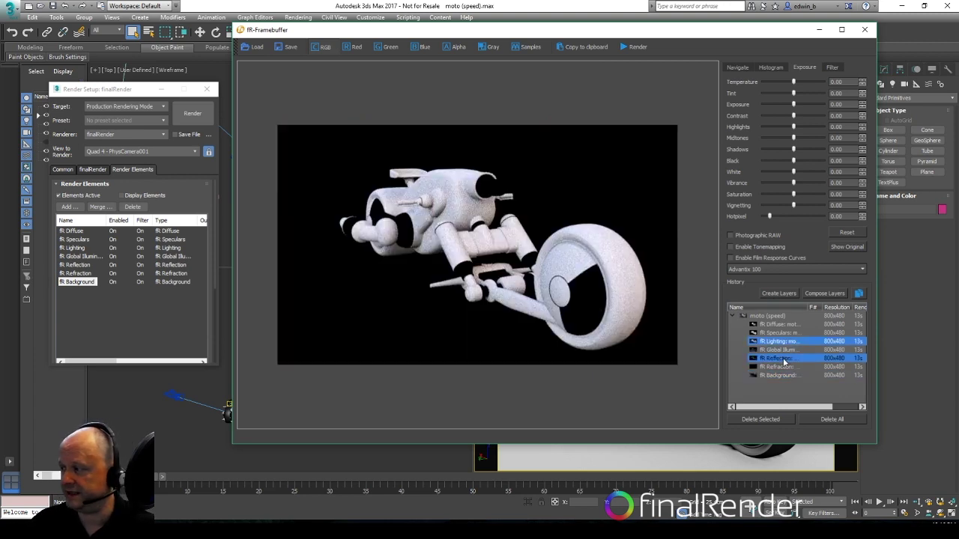
pyautogui.click(785, 350)
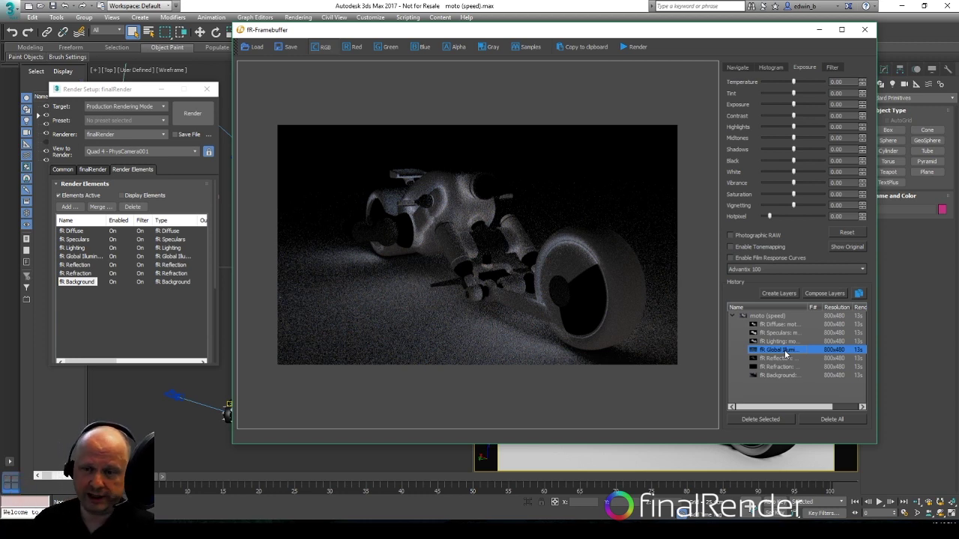
pyautogui.click(768, 315)
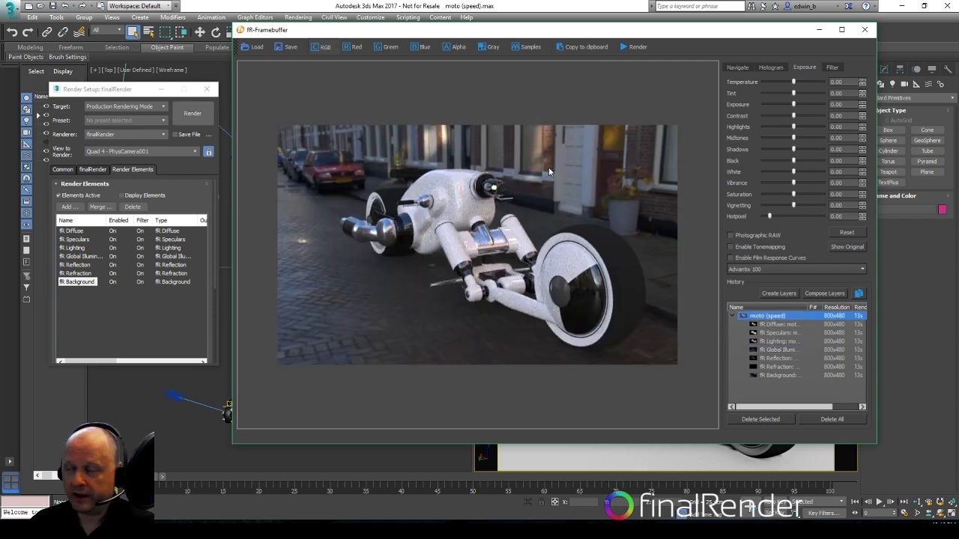
pyautogui.keyDown('ctrl'); pyautogui.click(779, 332); pyautogui.keyUp('ctrl')
pyautogui.click(782, 341)
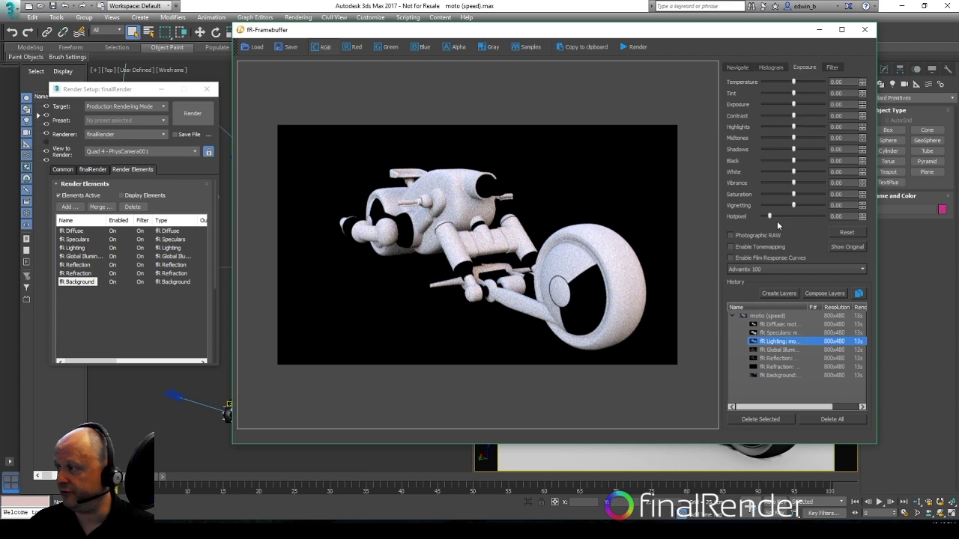
# Denoise the Lighting element with an amount of 22 and the Global Illumination element with an amount of 14.
pyautogui.click(832, 68)
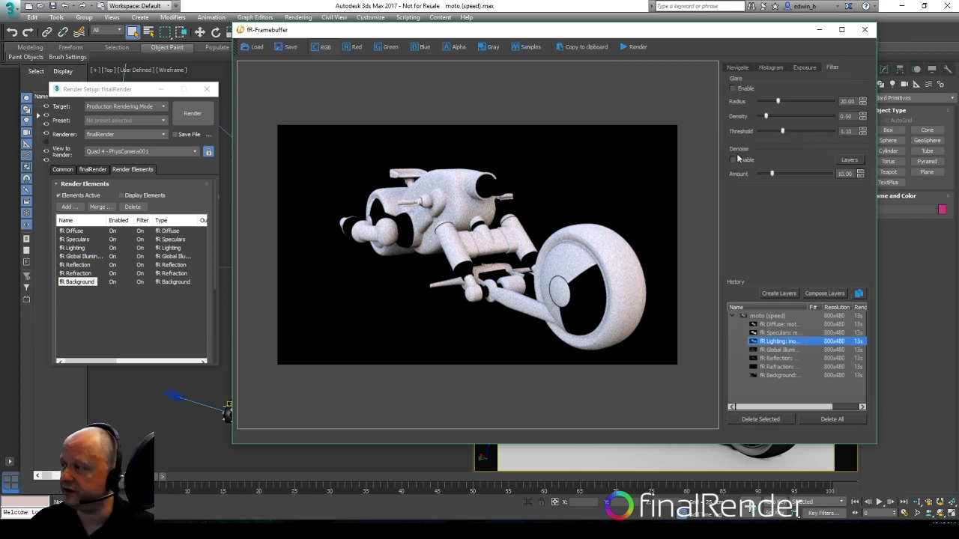
pyautogui.moveTo(771, 174); pyautogui.dragTo(776, 177)
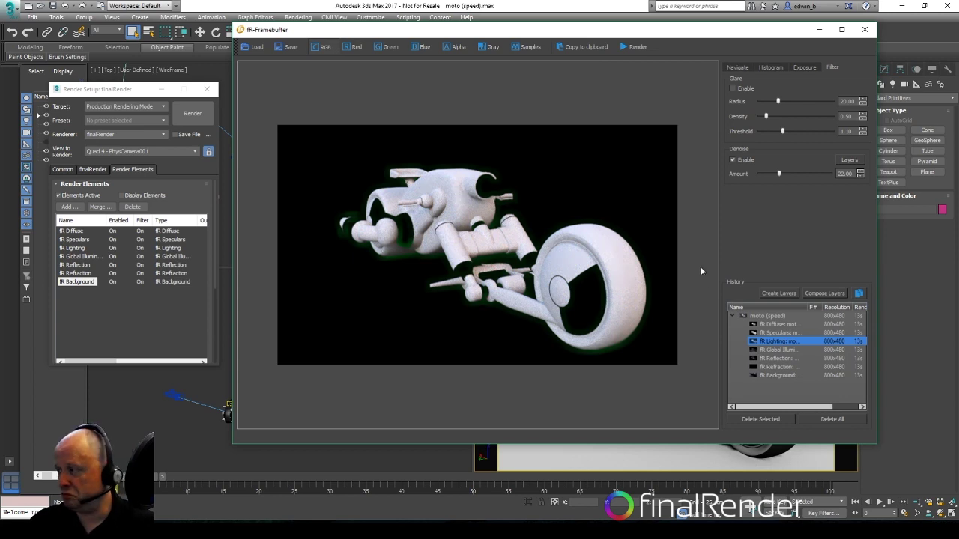
pyautogui.click(782, 350)
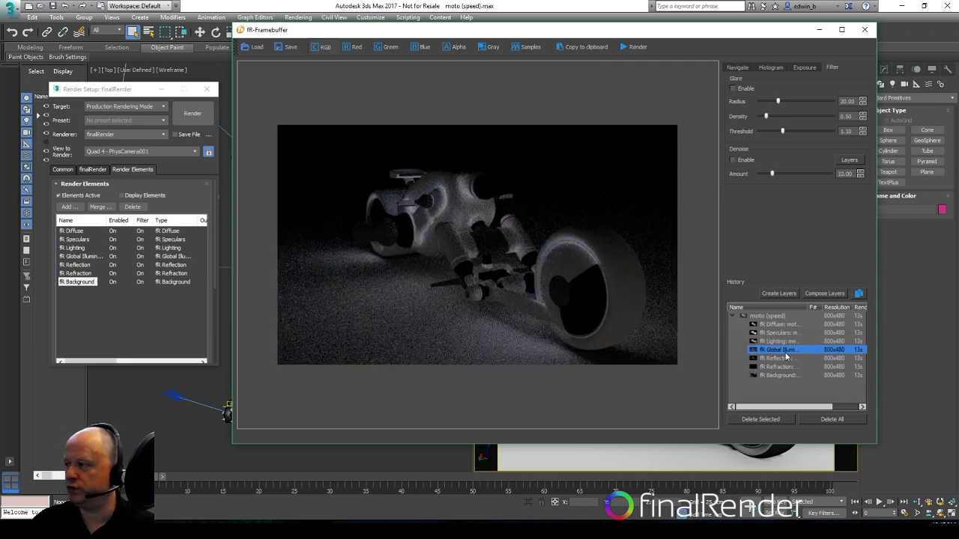
pyautogui.moveTo(771, 173); pyautogui.dragTo(779, 174)
pyautogui.click(733, 159)
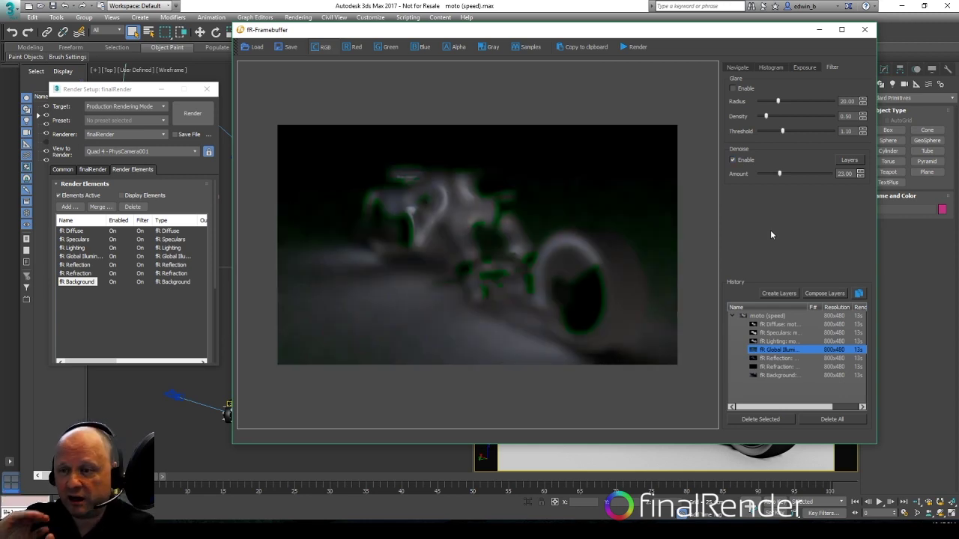
pyautogui.moveTo(780, 174); pyautogui.dragTo(774, 174)
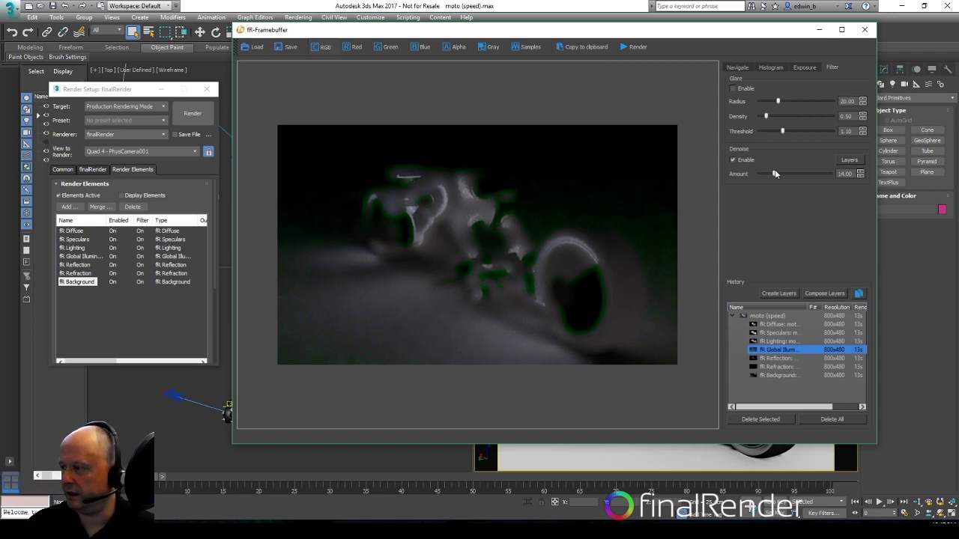
# Display the full moto (speed) render and compose its layers.
pyautogui.keyDown('ctrl'); pyautogui.click(784, 375); pyautogui.keyUp('ctrl')
pyautogui.click(771, 316)
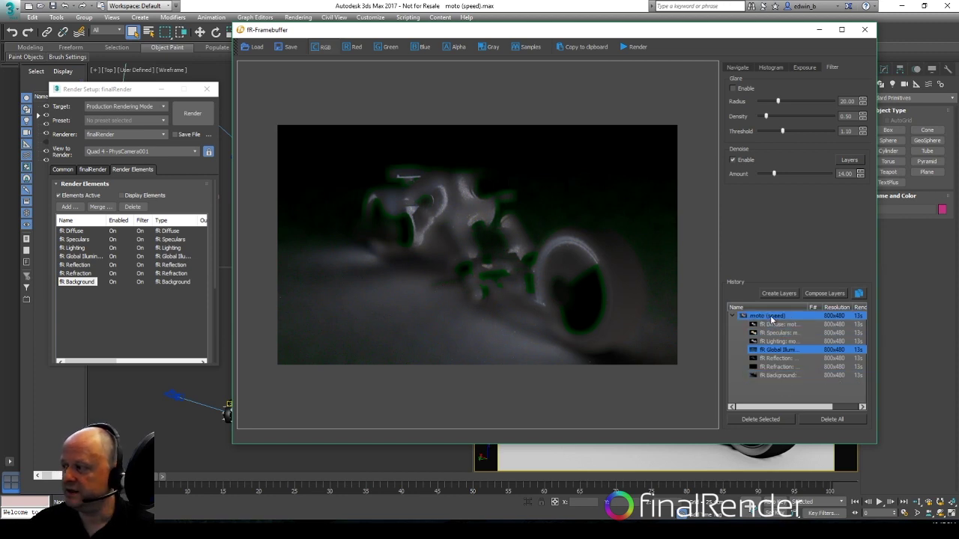
pyautogui.click(772, 316)
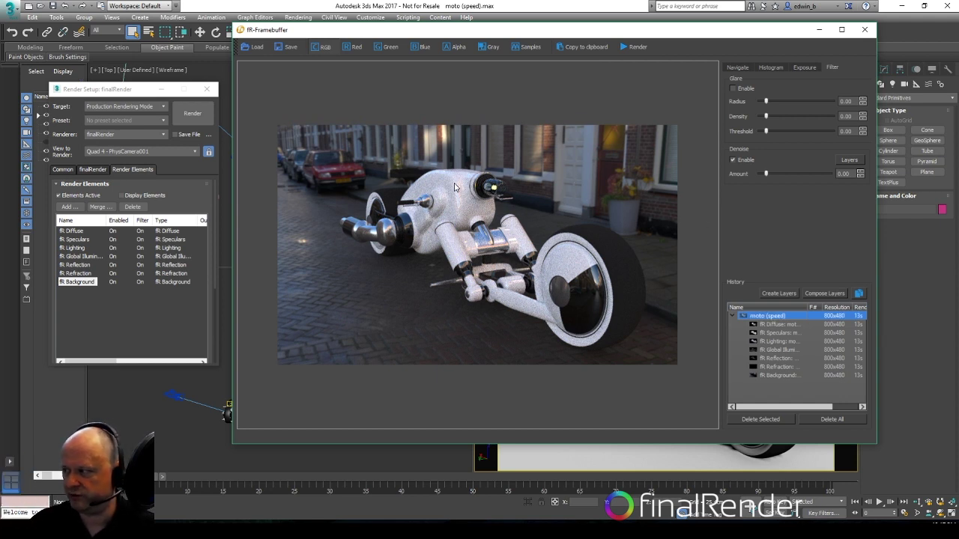
pyautogui.click(820, 294)
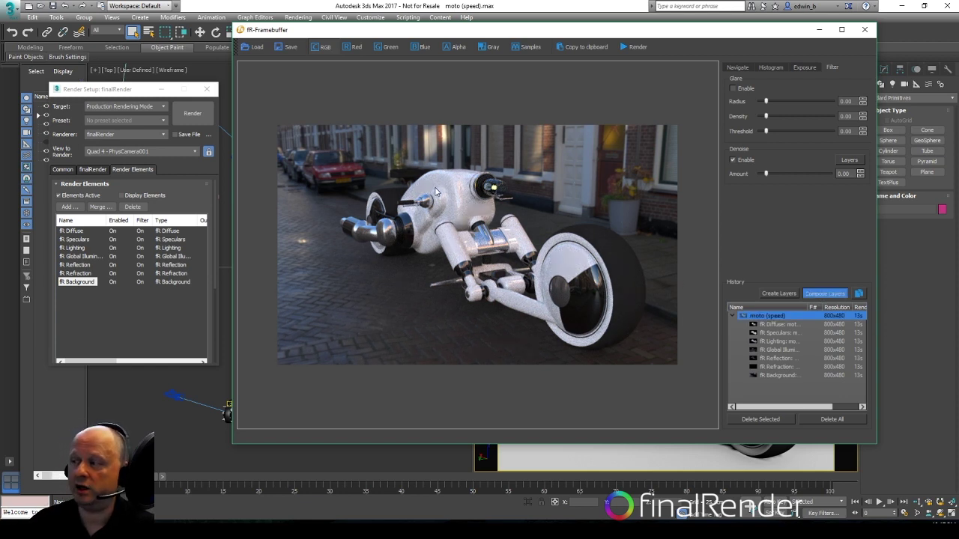
# Compare the composed layers with the original render in close-up on the motorcycle's body, and display the composed image again.
pyautogui.scroll(1, 457, 198)
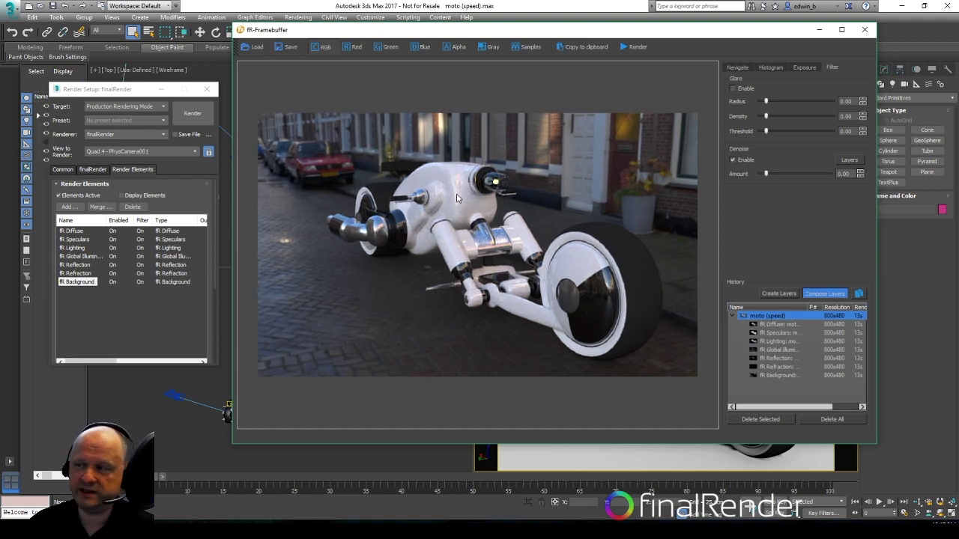
pyautogui.scroll(1, 457, 198)
pyautogui.click(823, 294)
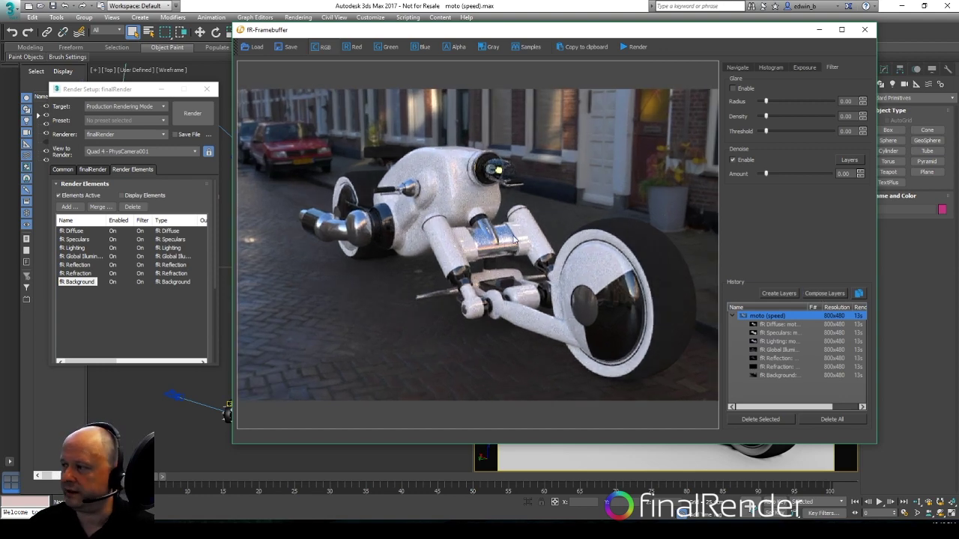
pyautogui.scroll(4, 446, 152)
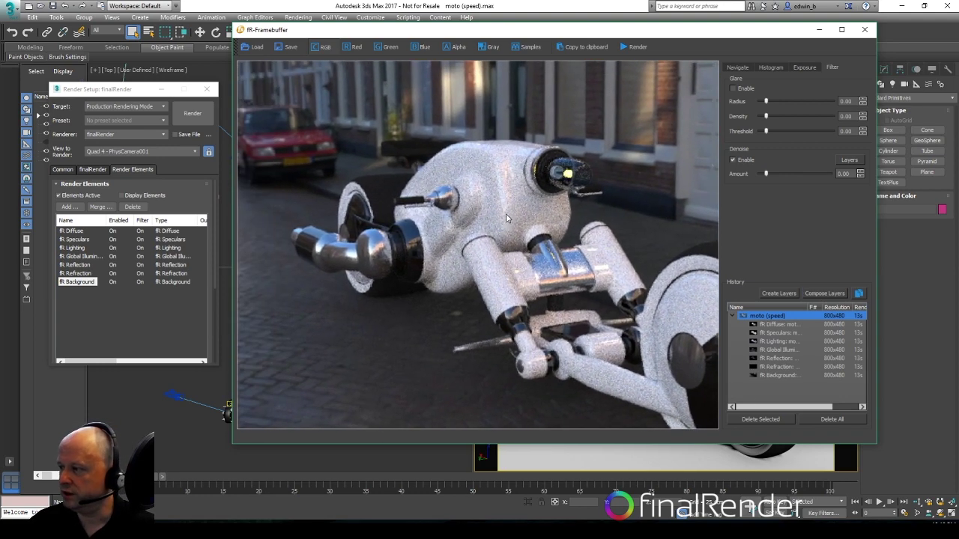
pyautogui.click(824, 295)
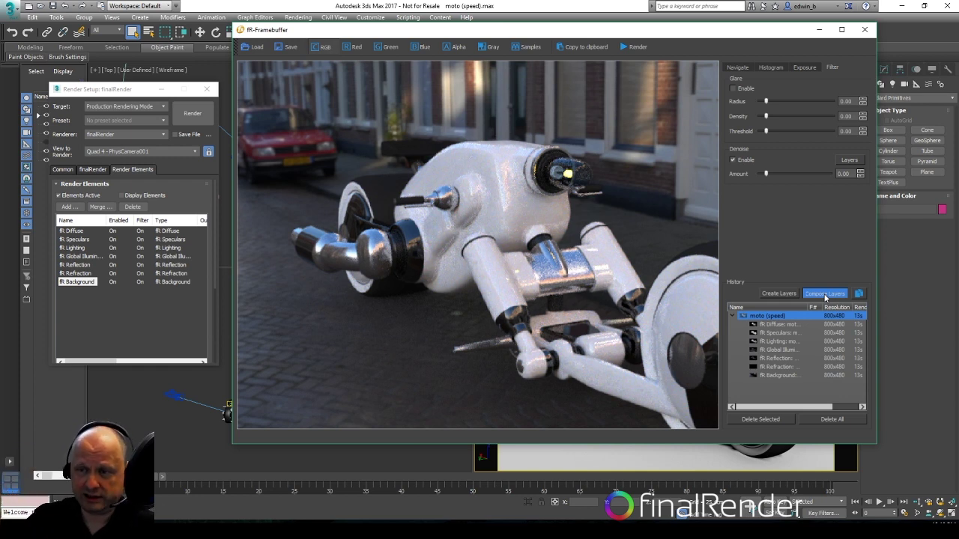
pyautogui.click(825, 296)
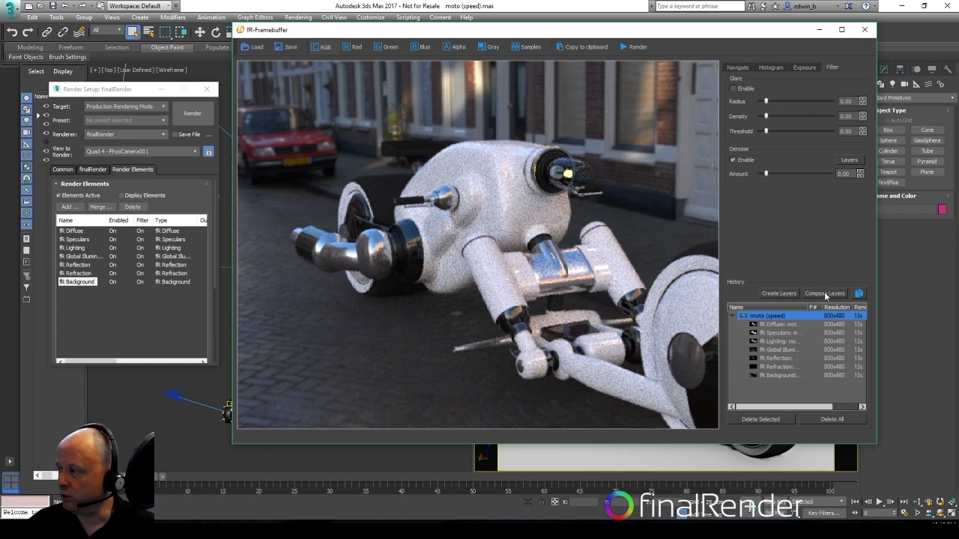
pyautogui.click(825, 295)
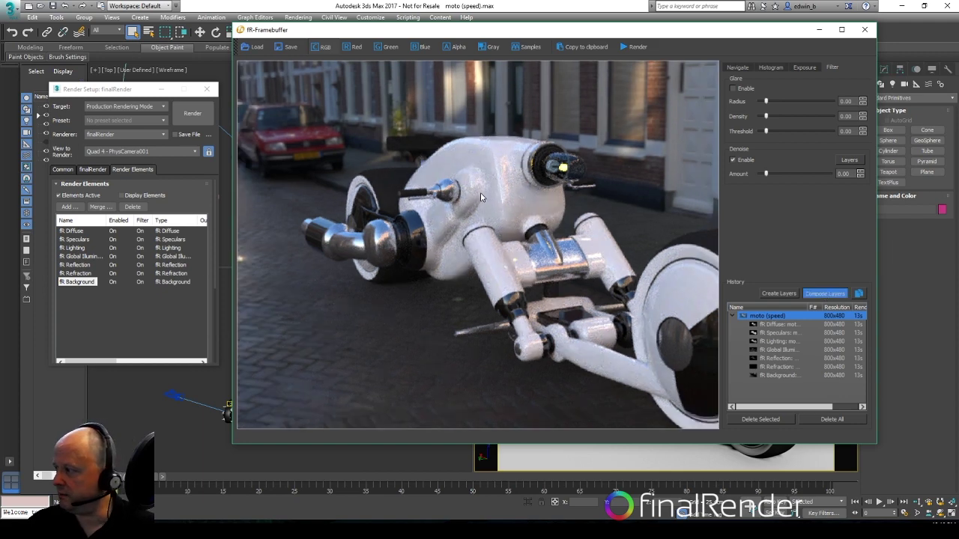
pyautogui.scroll(-2, 475, 206)
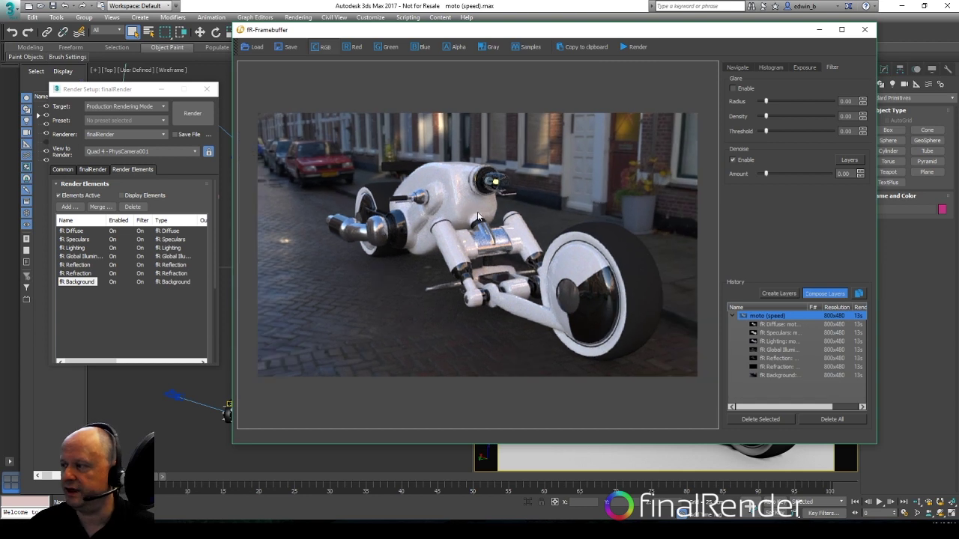
pyautogui.scroll(-1, 536, 178)
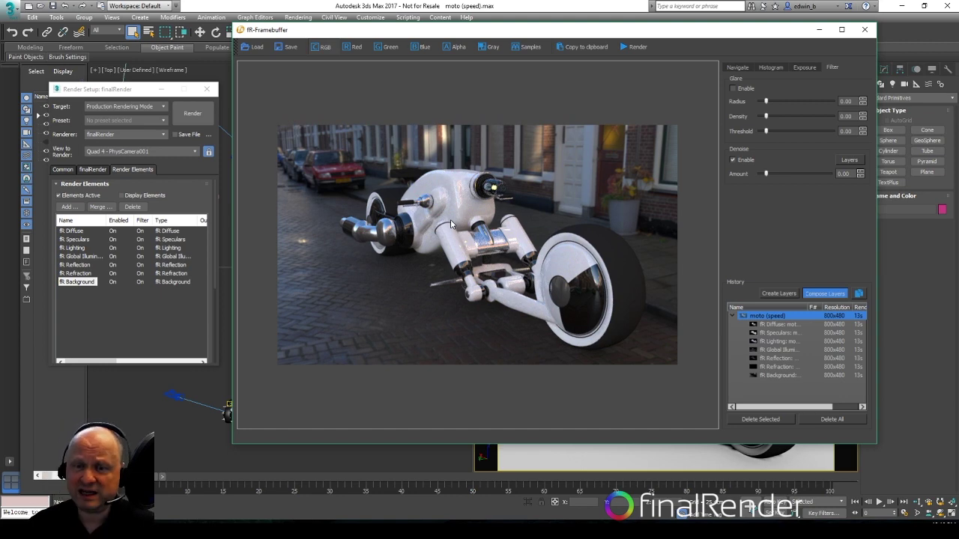
# Open the image saving dialog, cancel it without saving, and turn off layer composing.
pyautogui.click(291, 48)
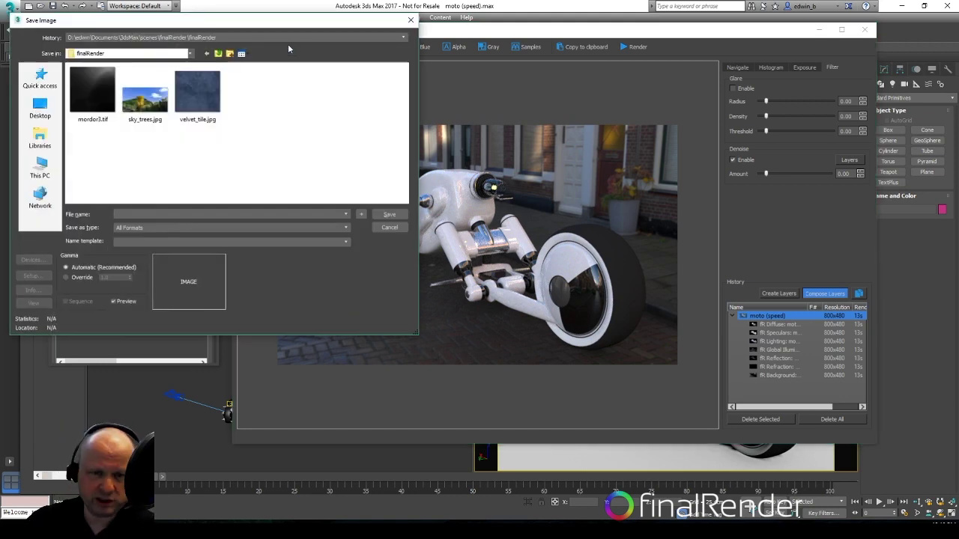
pyautogui.click(387, 228)
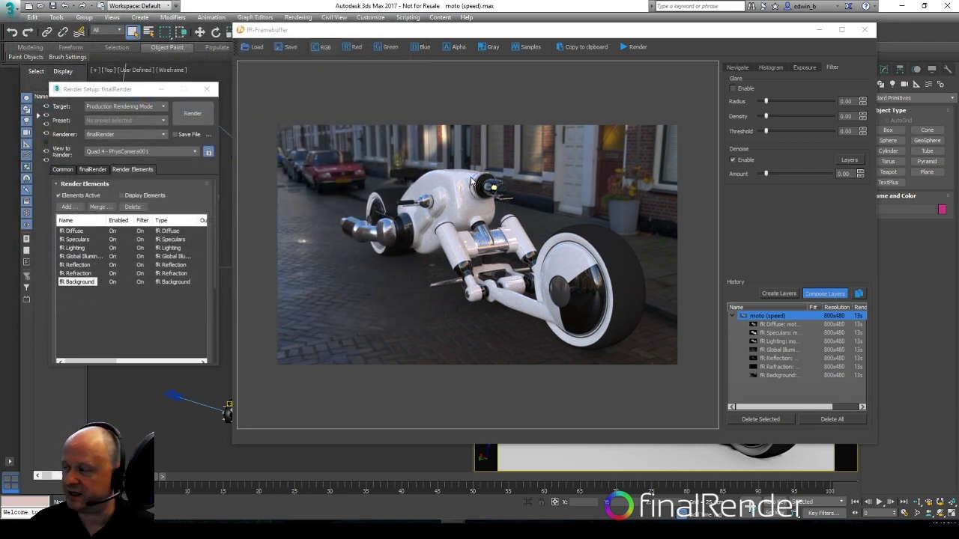
pyautogui.click(829, 298)
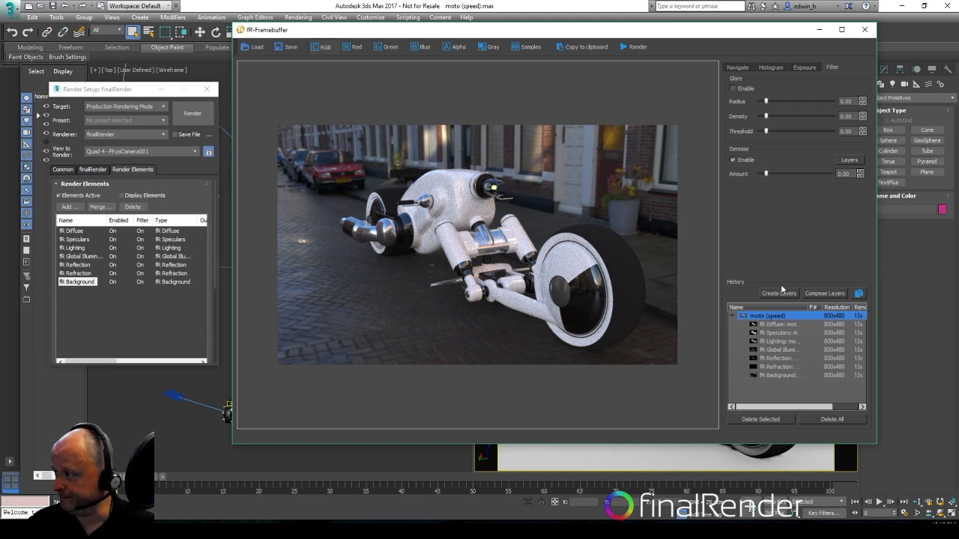
# Examine the Diffuse and Speculars elements, and display the full moto (speed) render again.
pyautogui.click(781, 325)
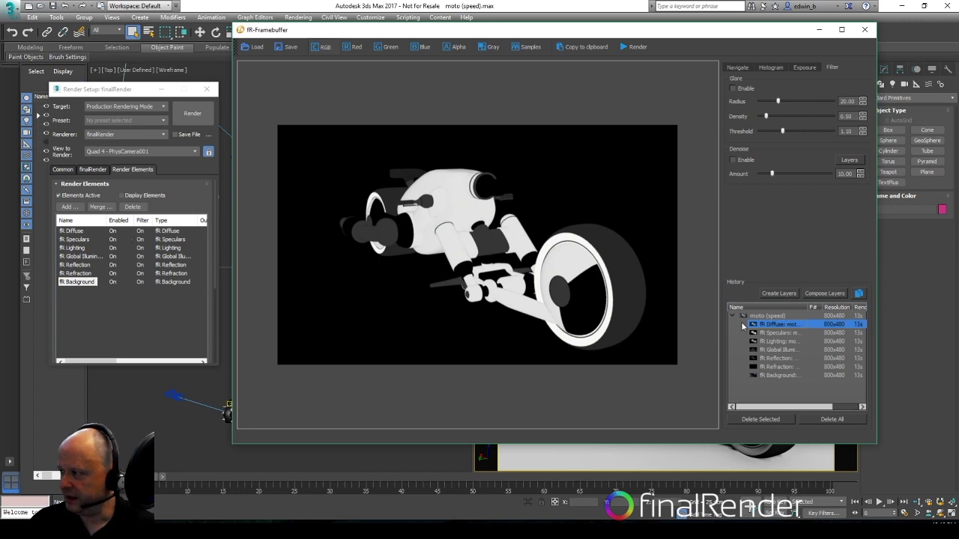
pyautogui.click(777, 333)
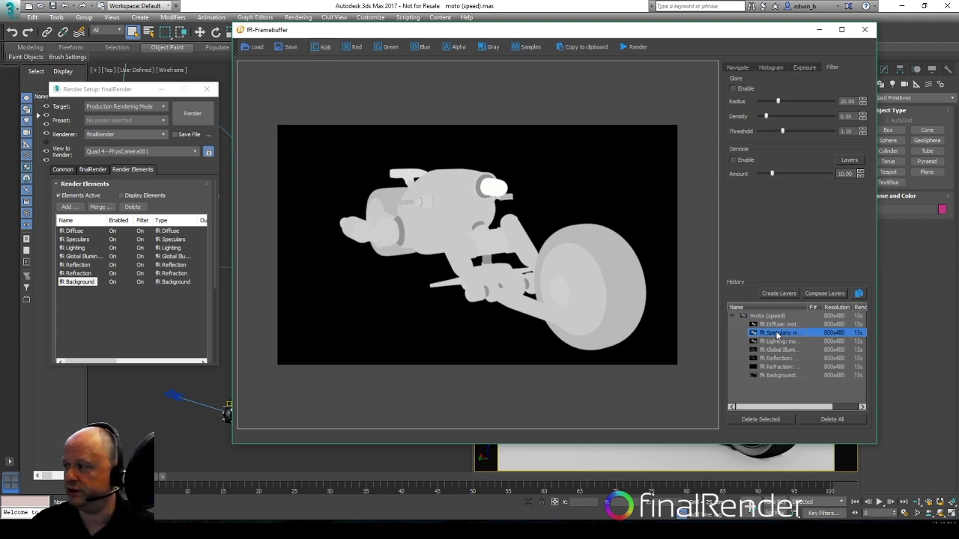
pyautogui.click(778, 325)
pyautogui.click(767, 315)
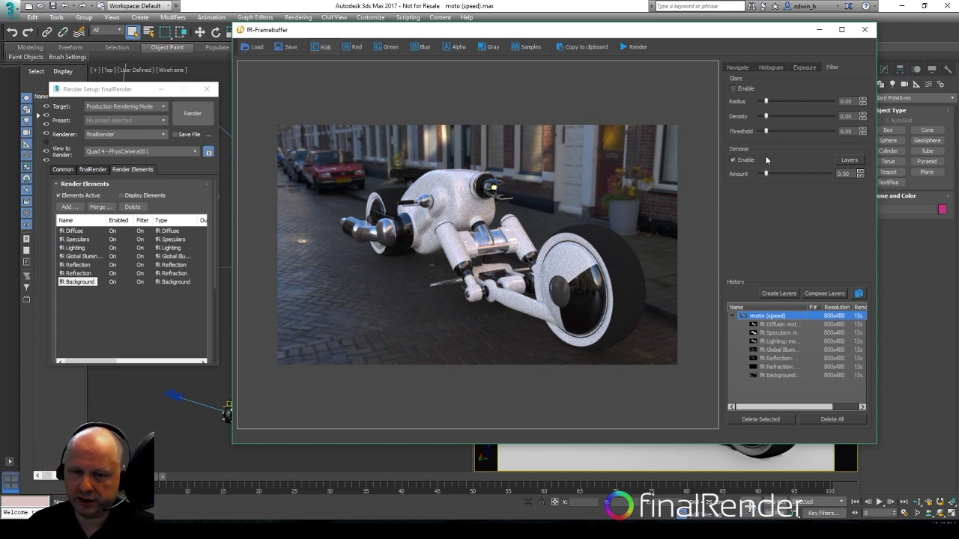
# Enable glare on the full render with radius 54, density 18 and threshold 1.33.
pyautogui.click(733, 88)
pyautogui.moveTo(766, 101)
pyautogui.mouseDown()
pyautogui.moveTo(775, 131)
pyautogui.moveTo(788, 131)
pyautogui.moveTo(780, 101)
pyautogui.mouseUp()
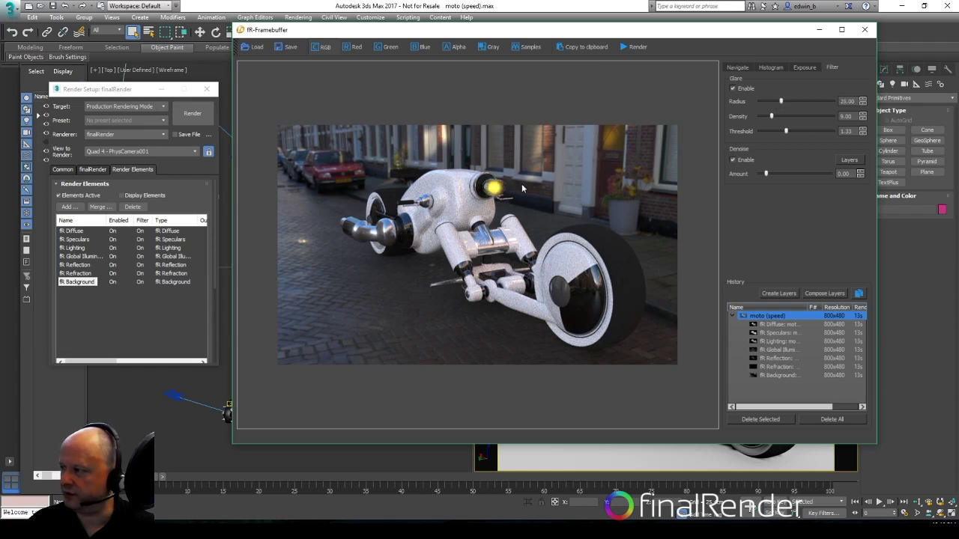
pyautogui.click(787, 100)
pyautogui.moveTo(802, 101); pyautogui.dragTo(798, 101)
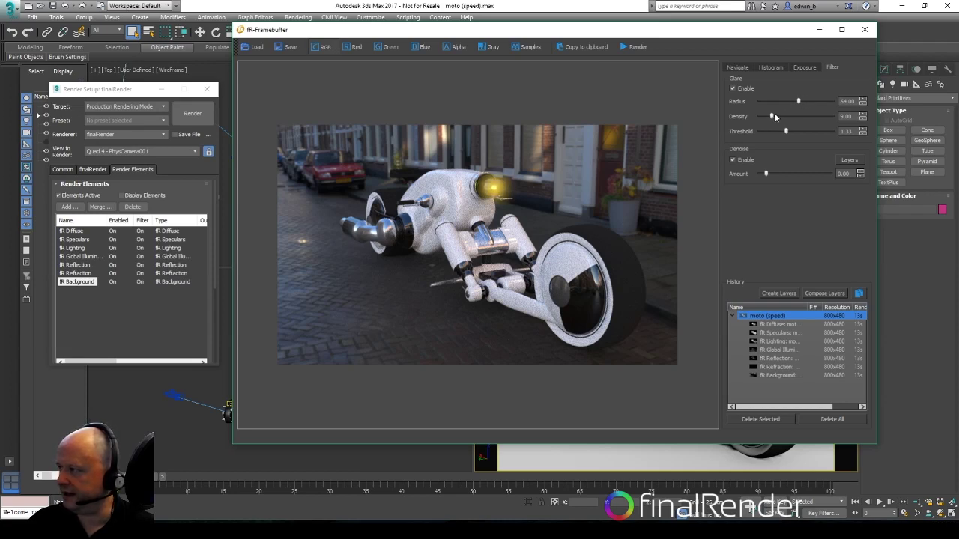
pyautogui.moveTo(781, 116); pyautogui.dragTo(781, 116)
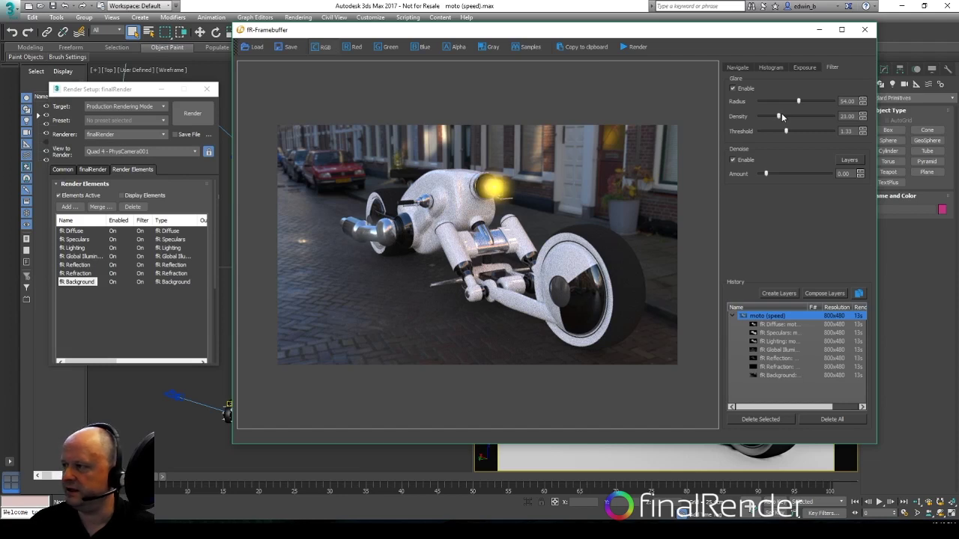
pyautogui.moveTo(785, 116); pyautogui.dragTo(778, 117)
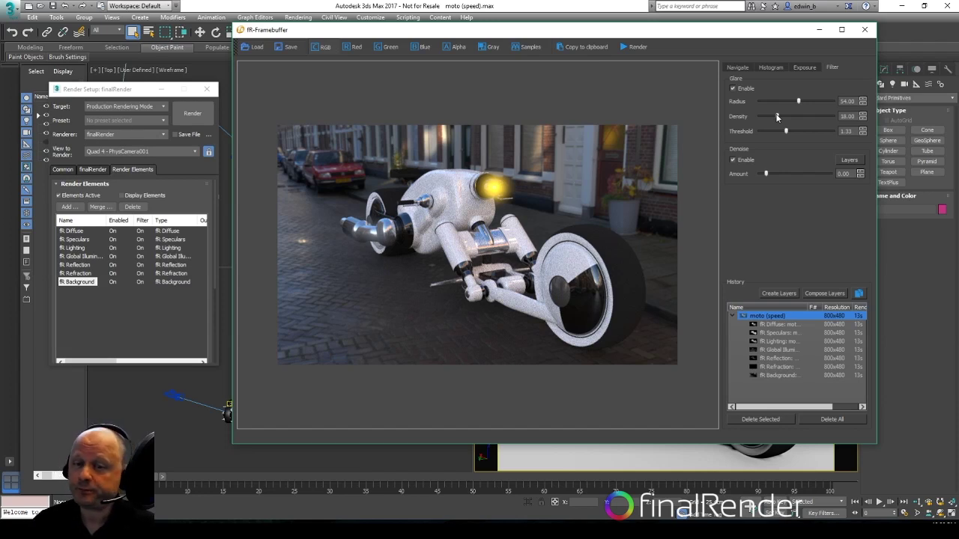
# Collapse the moto (speed) history entry and render the PhysCamera001 view two more times.
pyautogui.click(734, 316)
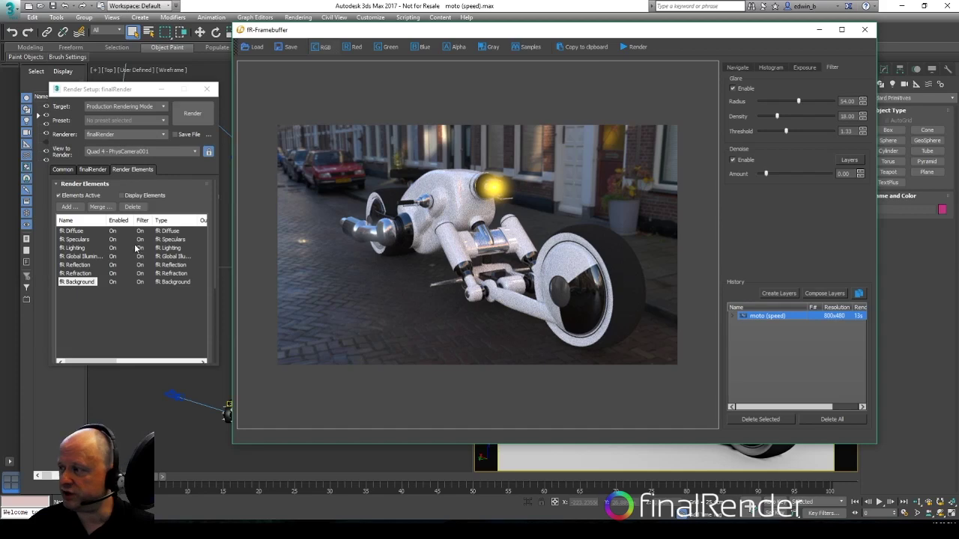
pyautogui.click(192, 113)
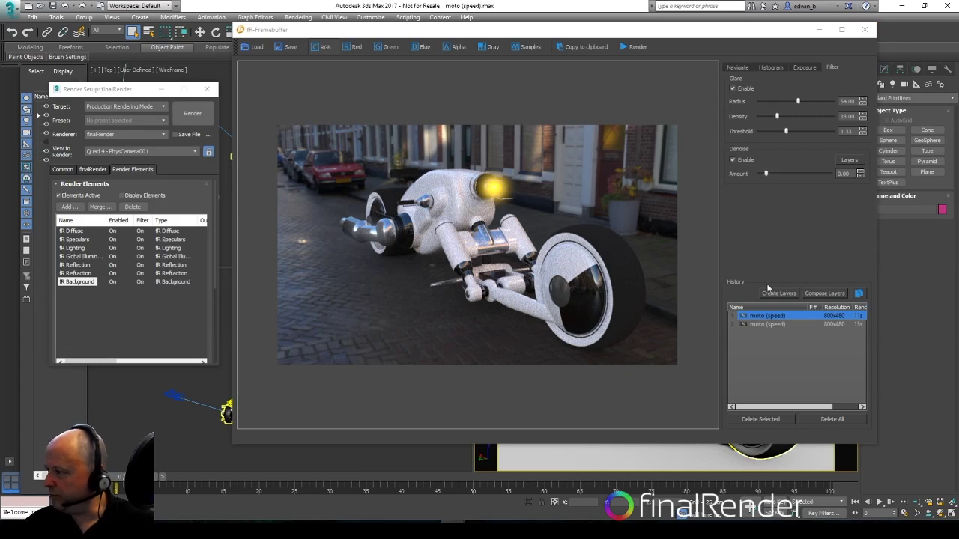
pyautogui.click(762, 326)
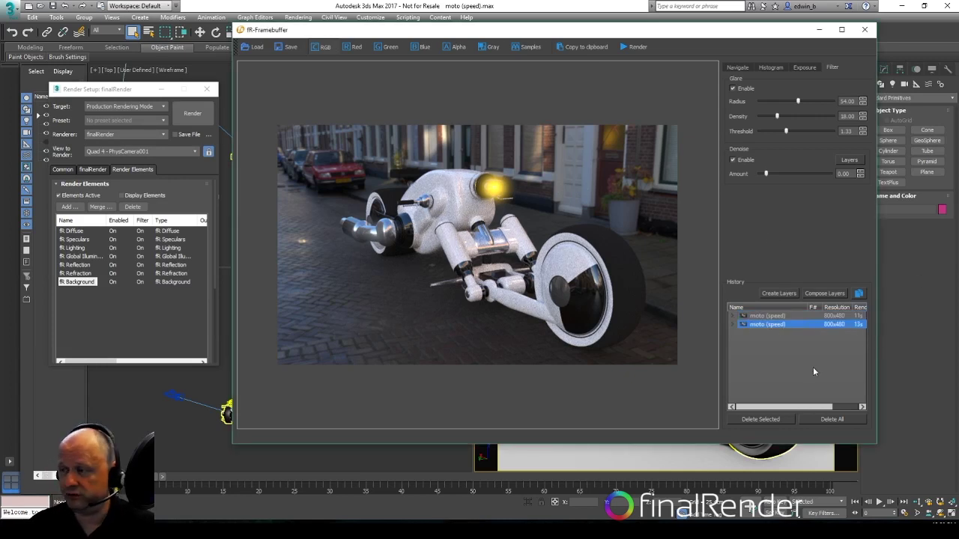
pyautogui.click(204, 114)
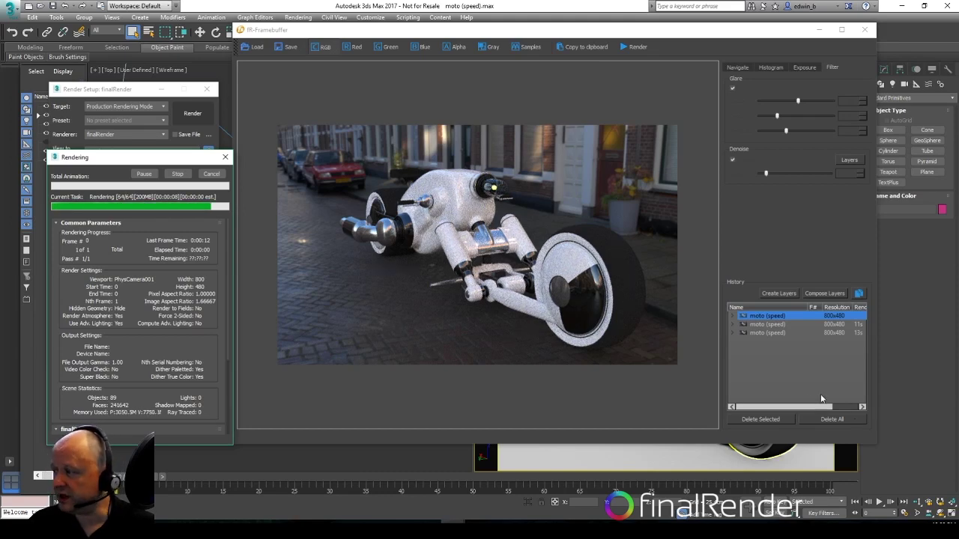
# Compare the three moto (speed) renders in the history, and display the newest one again.
pyautogui.click(763, 325)
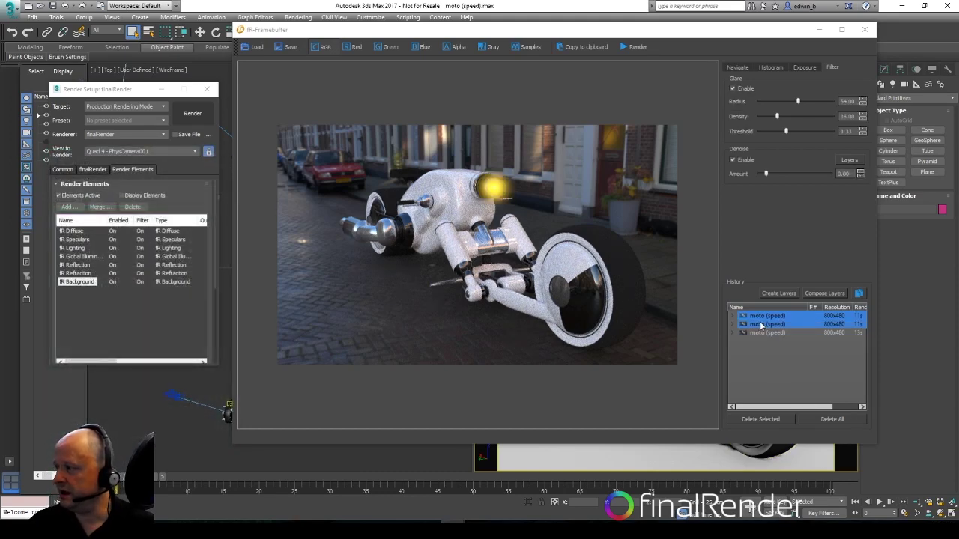
pyautogui.click(764, 333)
pyautogui.click(767, 324)
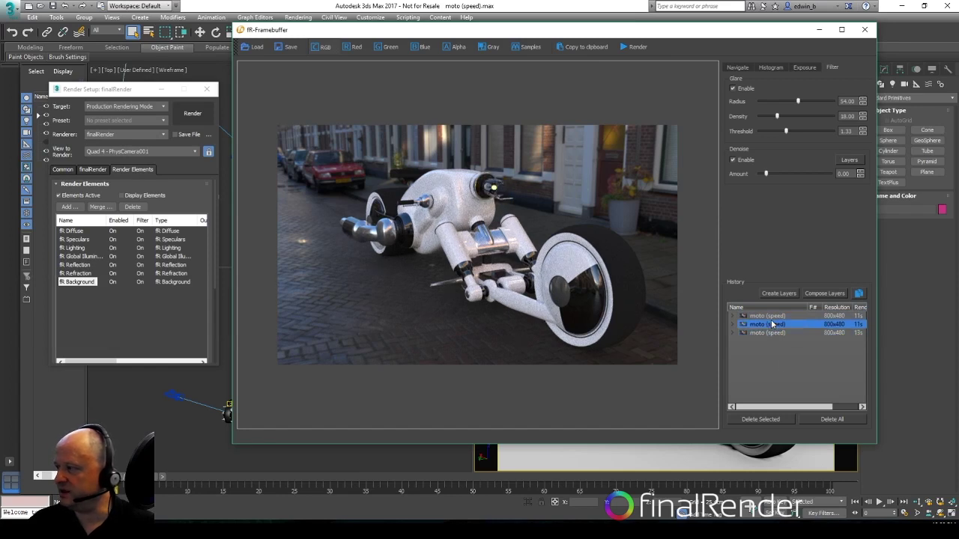
pyautogui.keyDown('ctrl'); pyautogui.click(774, 315); pyautogui.keyUp('ctrl')
pyautogui.click(774, 316)
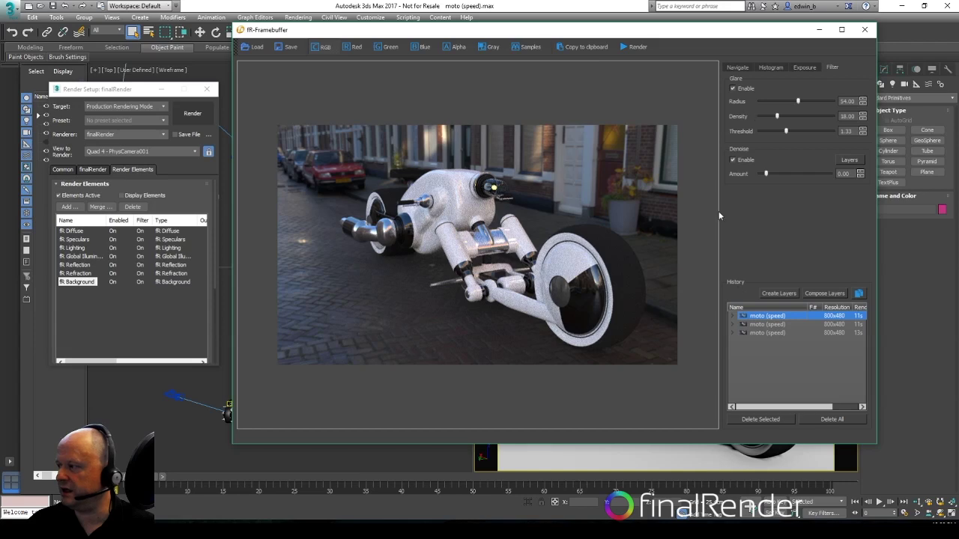
# Set exposure 3.20, contrast 26 and highlights -52.50 on the newest render.
pyautogui.click(771, 68)
pyautogui.click(806, 67)
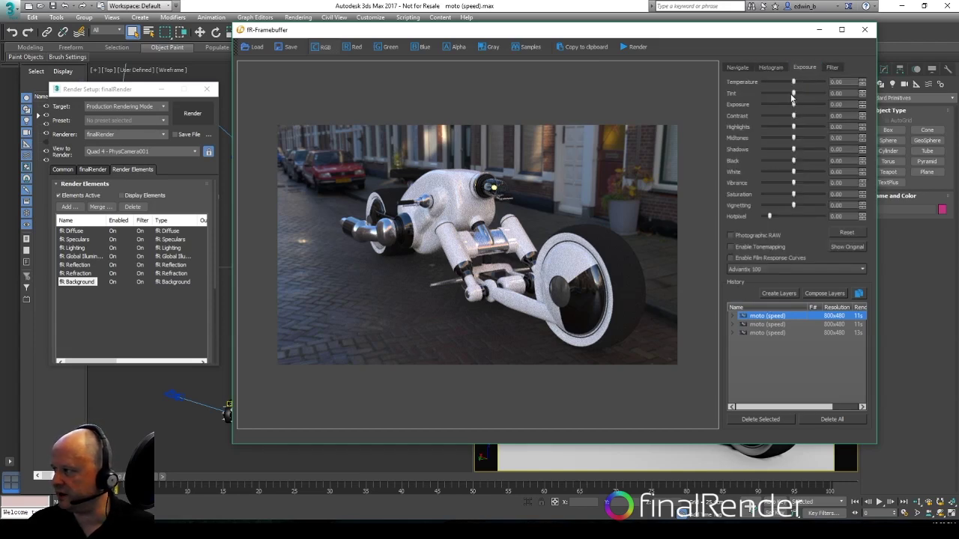
pyautogui.moveTo(793, 105); pyautogui.dragTo(780, 127)
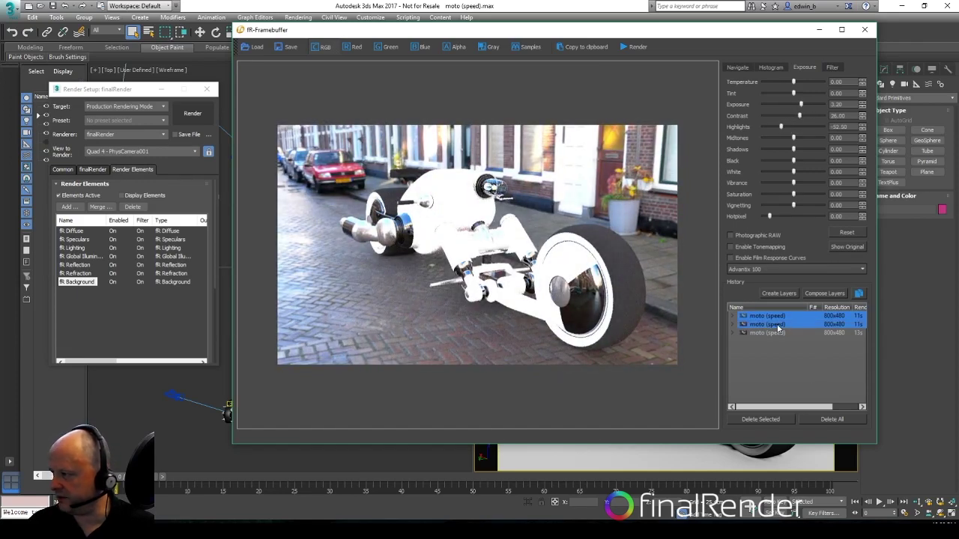
# Lower the exposure of the second moto (speed) render strongly and compare it with the other two history renders.
pyautogui.click(800, 325)
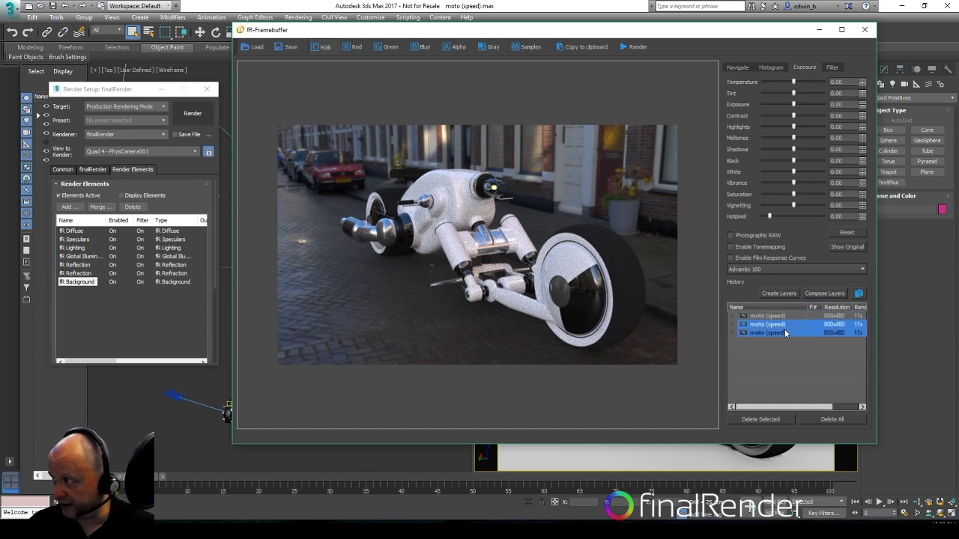
pyautogui.moveTo(794, 105); pyautogui.dragTo(781, 106)
pyautogui.click(779, 332)
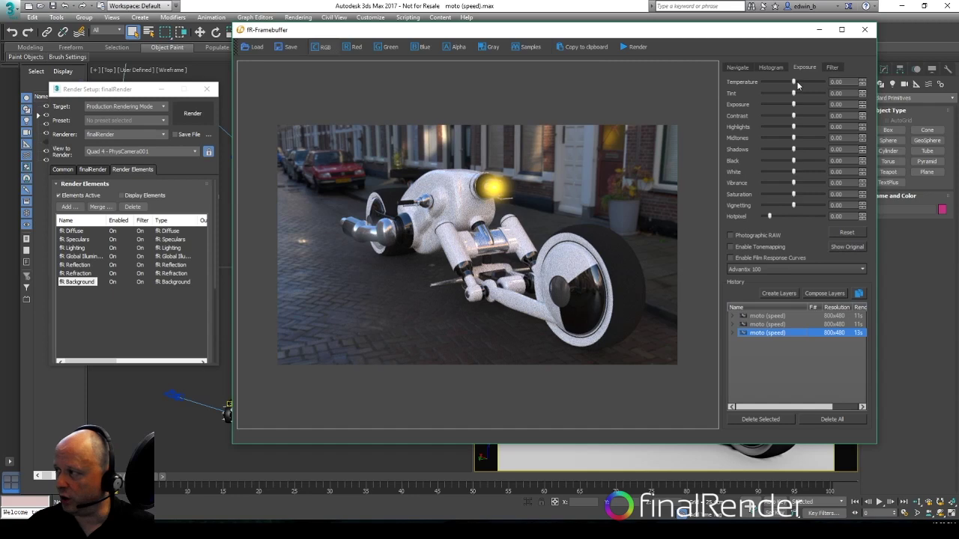
pyautogui.click(764, 315)
pyautogui.keyDown('shift'); pyautogui.click(760, 332); pyautogui.keyUp('shift')
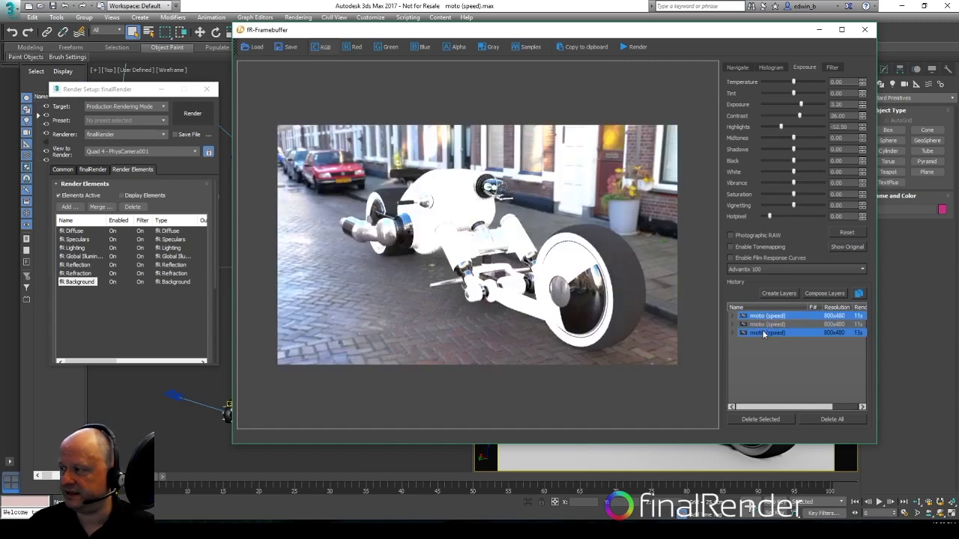
pyautogui.click(767, 325)
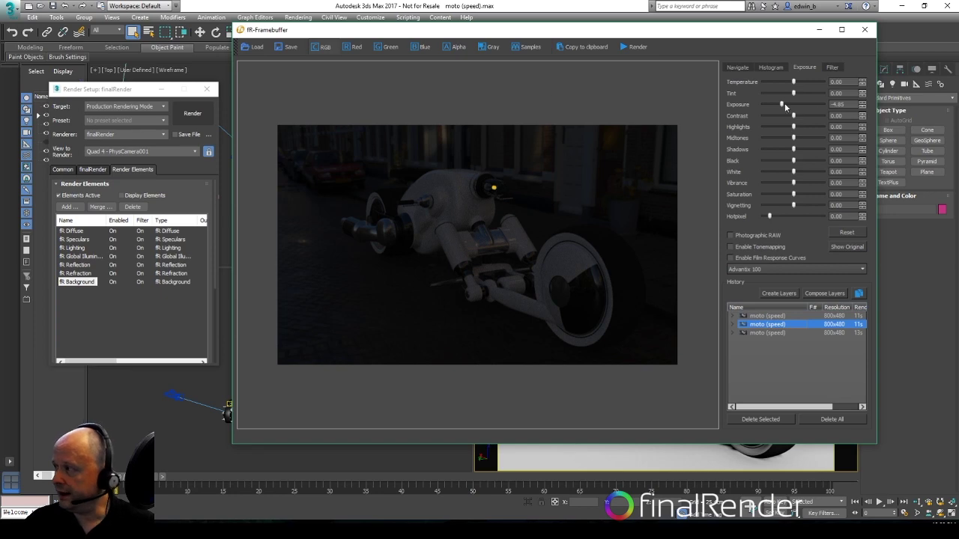
# Close the framebuffer and render setup, and open the recent scene lightportal.max without saving the current one.
pyautogui.click(865, 30)
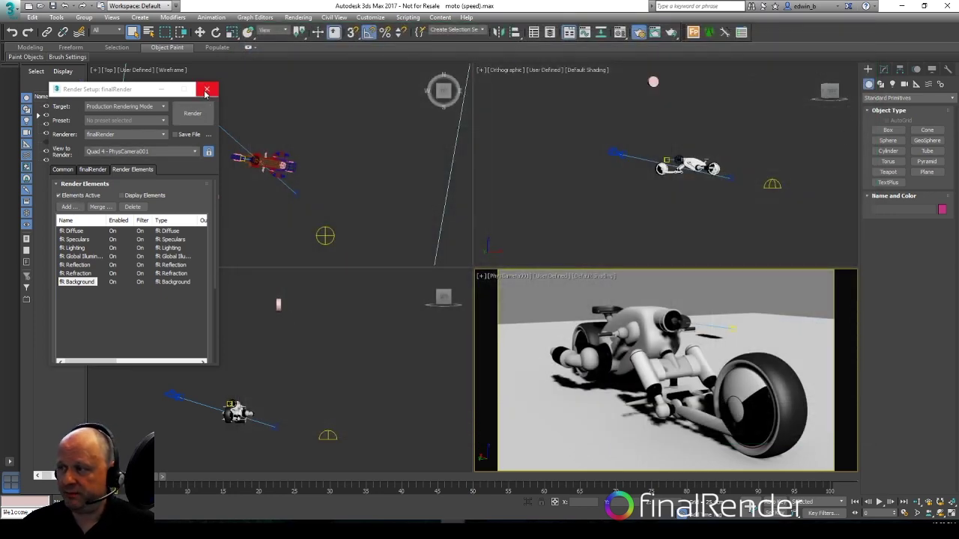
pyautogui.click(207, 90)
pyautogui.click(12, 6)
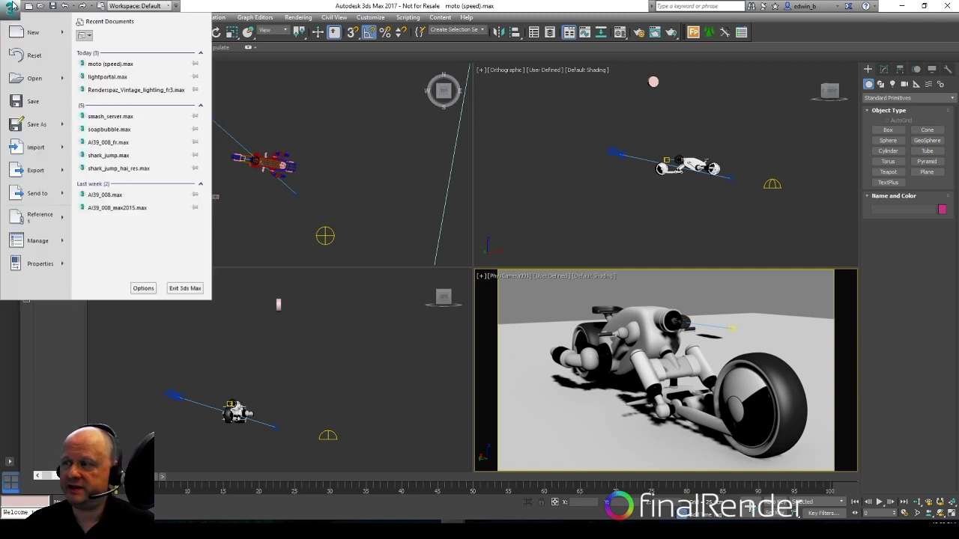
pyautogui.click(120, 77)
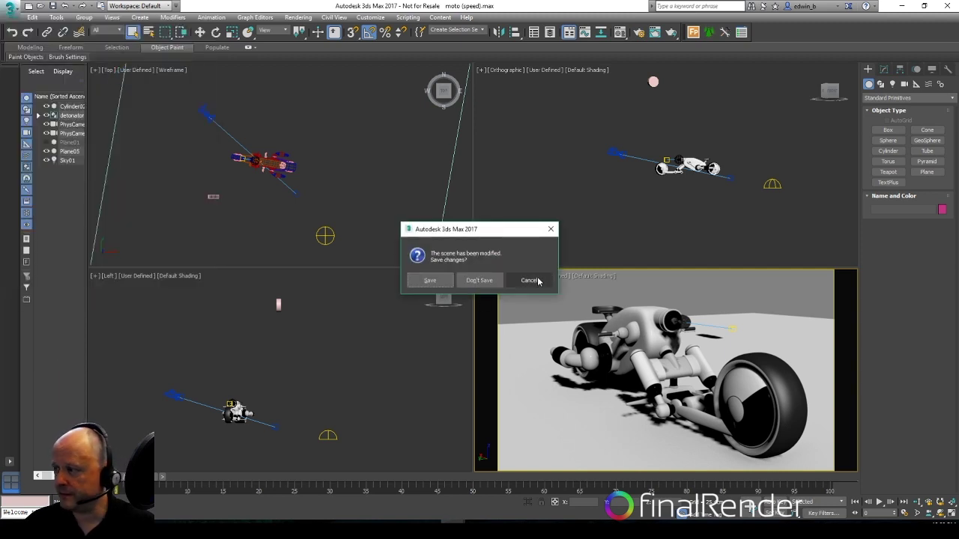
pyautogui.click(483, 280)
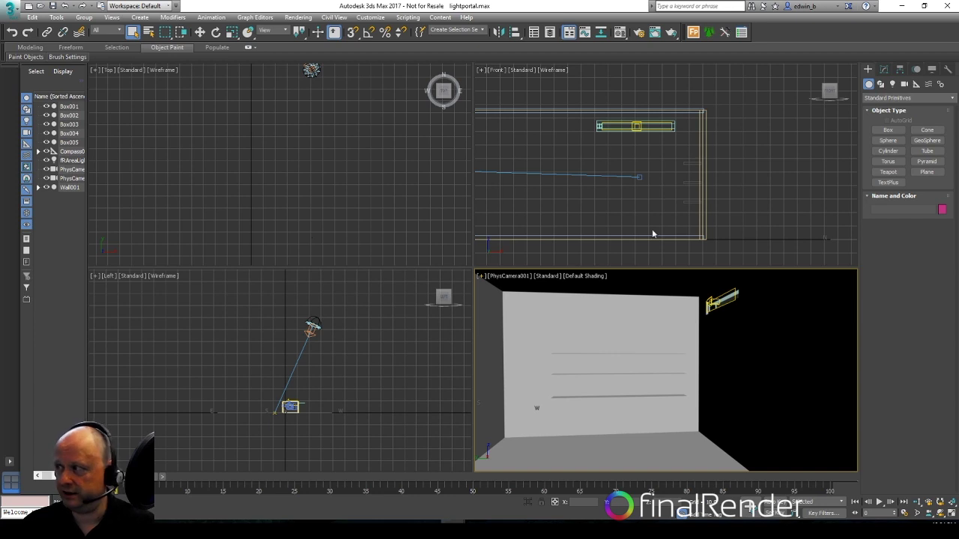
# Render the PhysCamera001 view with finalRender at 500 iterations, and cancel the render before all passes are done.
pyautogui.click(639, 31)
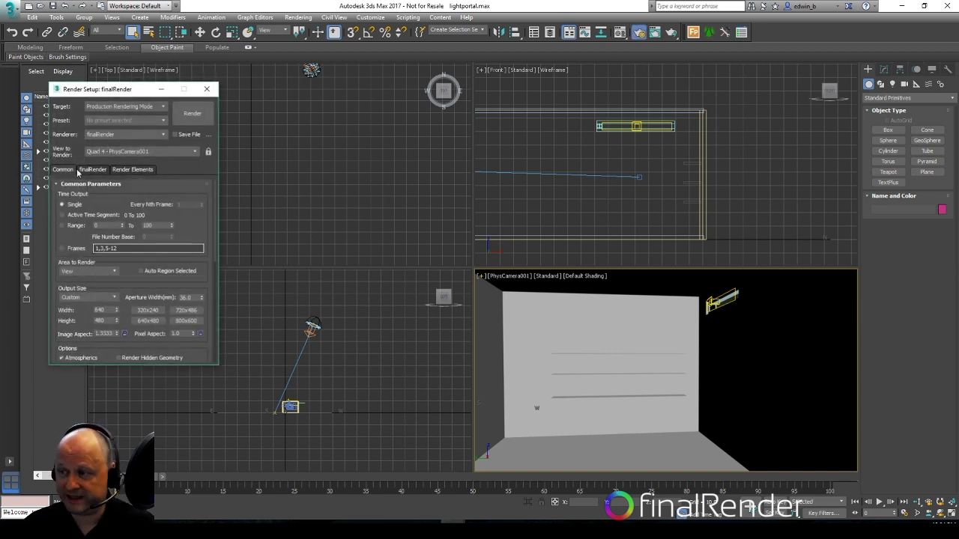
pyautogui.click(91, 169)
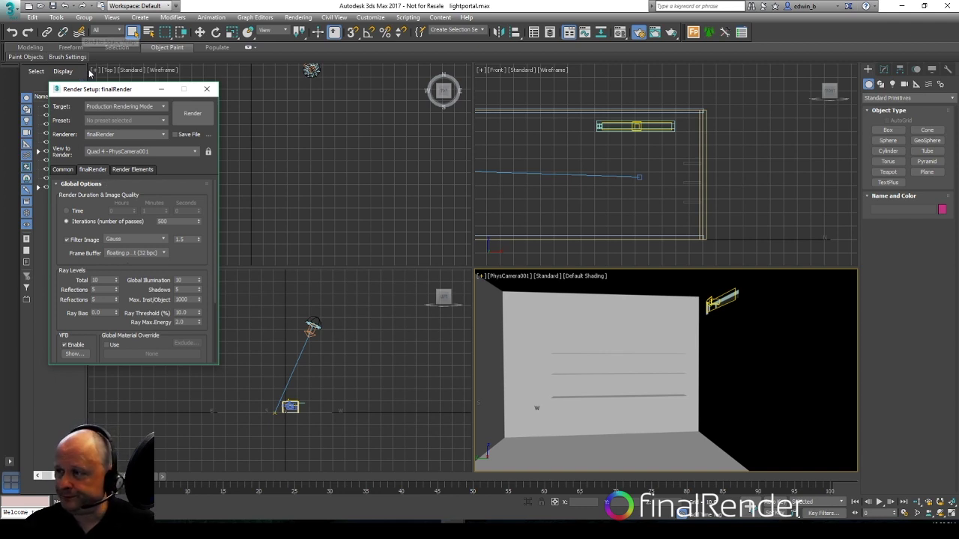
pyautogui.moveTo(117, 88); pyautogui.dragTo(122, 61)
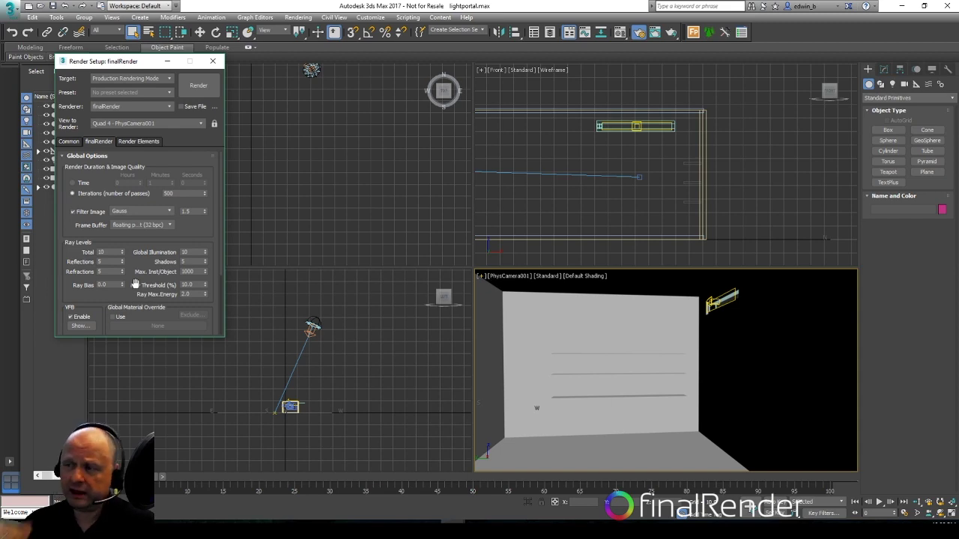
pyautogui.click(198, 85)
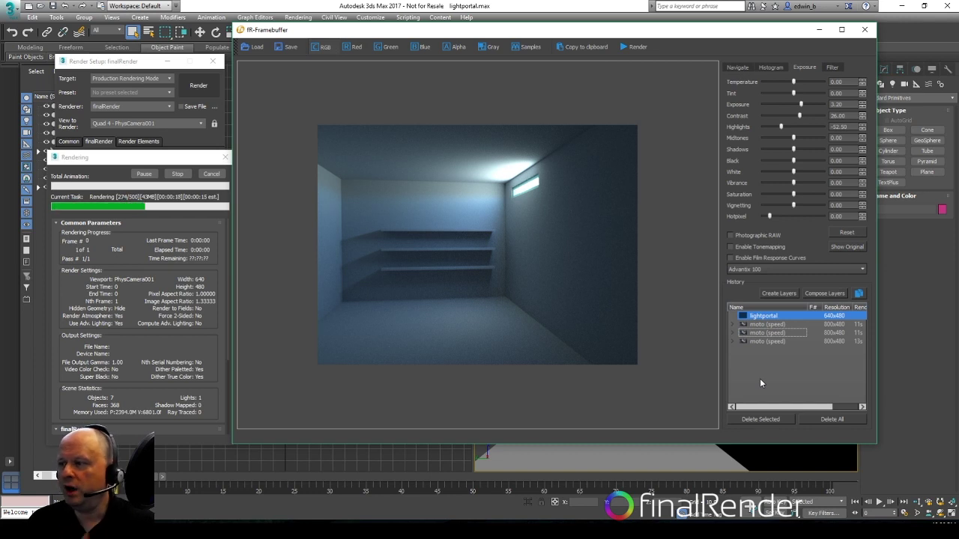
pyautogui.click(217, 175)
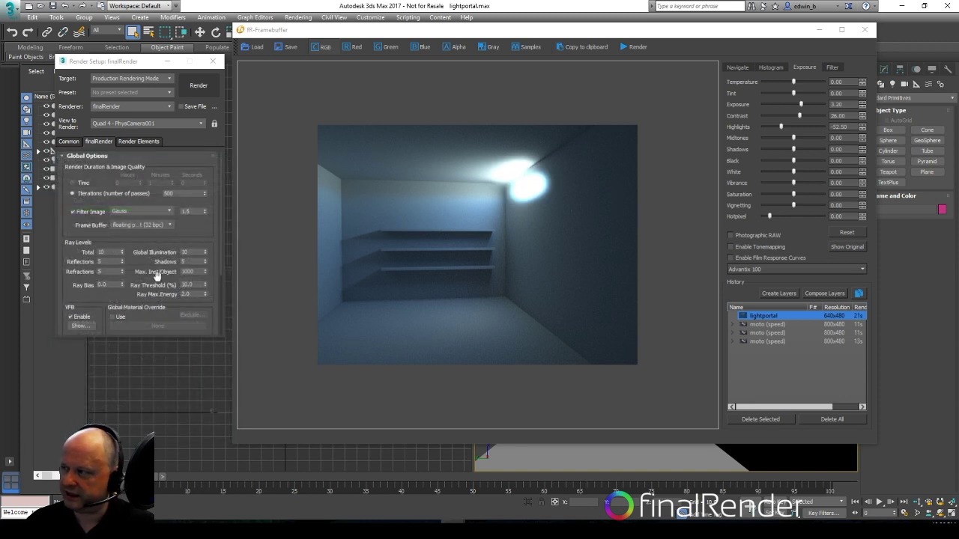
# Disable the glare filter on the lightportal render and return to its exposure settings.
pyautogui.click(832, 67)
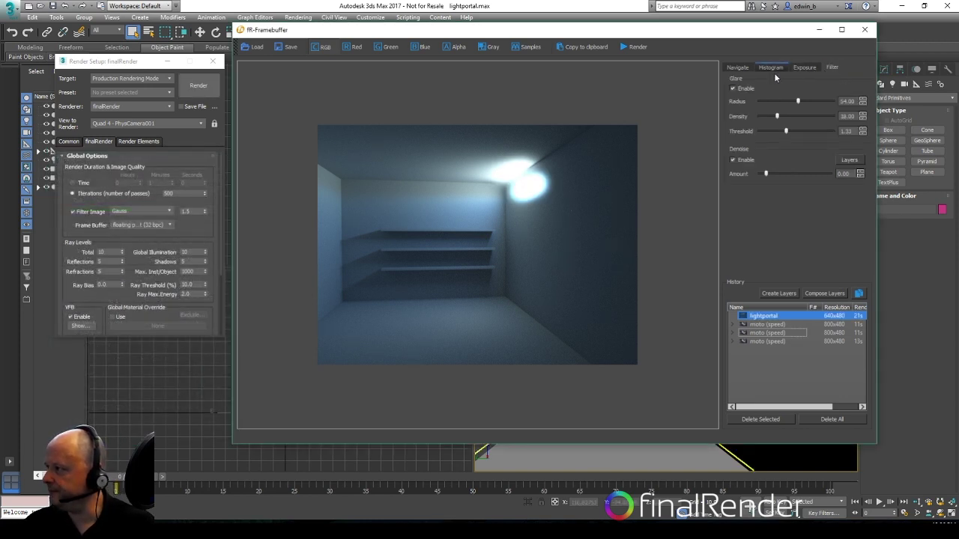
pyautogui.click(767, 316)
pyautogui.click(809, 68)
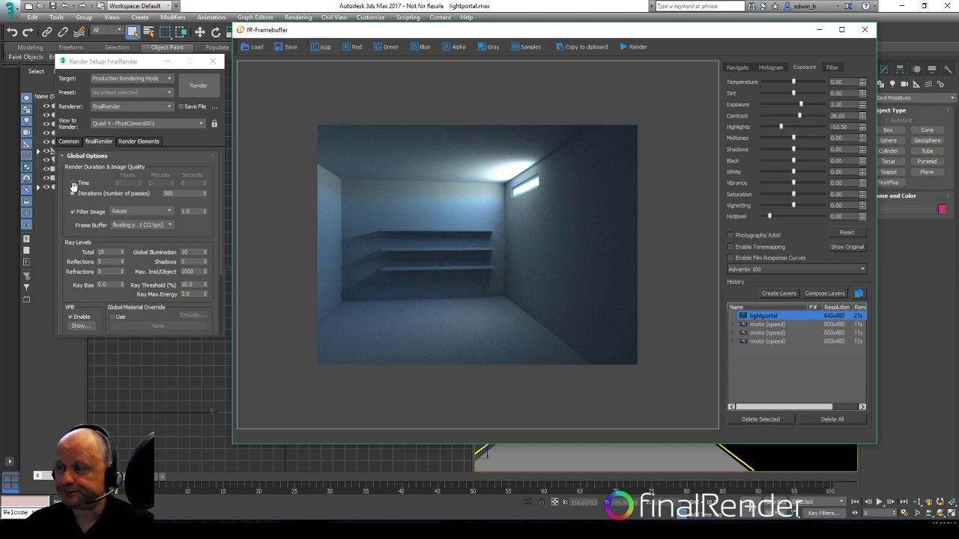
# Set the iterations to 64 passes and render the PhysCamera001 view again.
pyautogui.doubleClick(186, 195)
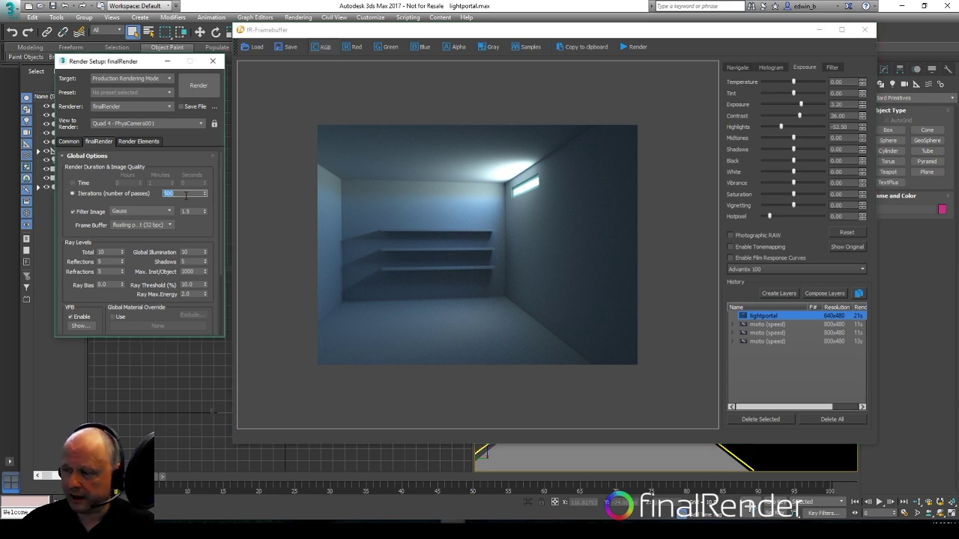
pyautogui.write('64')
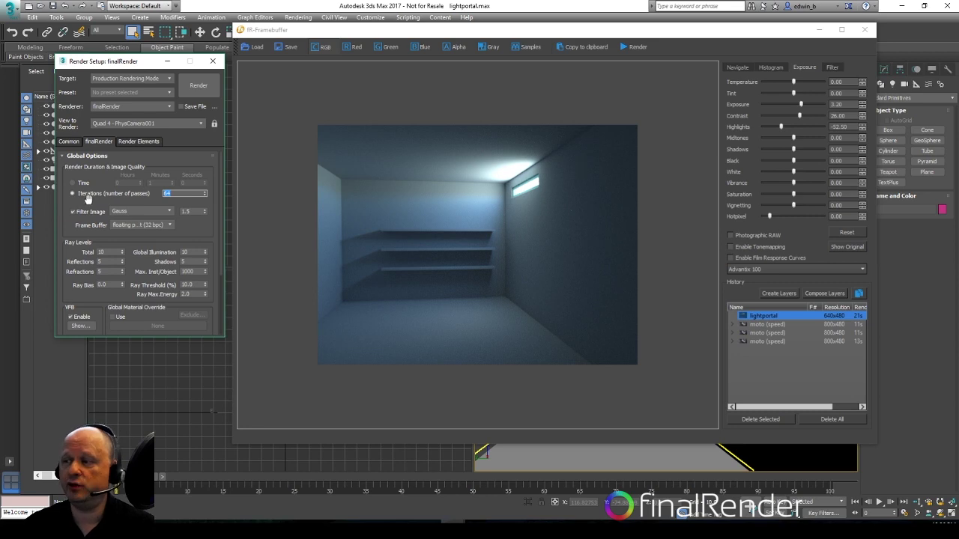
pyautogui.click(199, 85)
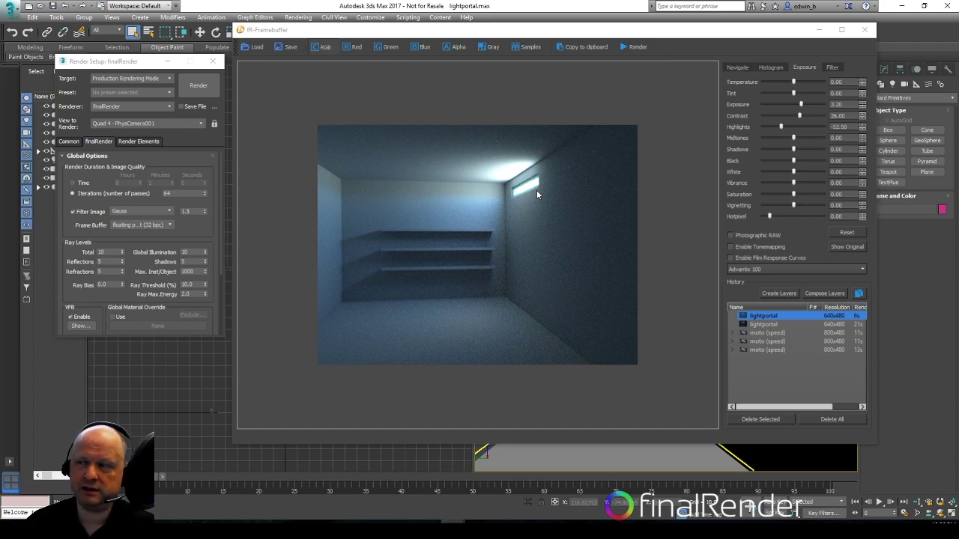
# Close the framebuffer and select the area light at the room's window opening.
pyautogui.moveTo(848, 34); pyautogui.dragTo(649, 41)
pyautogui.click(665, 35)
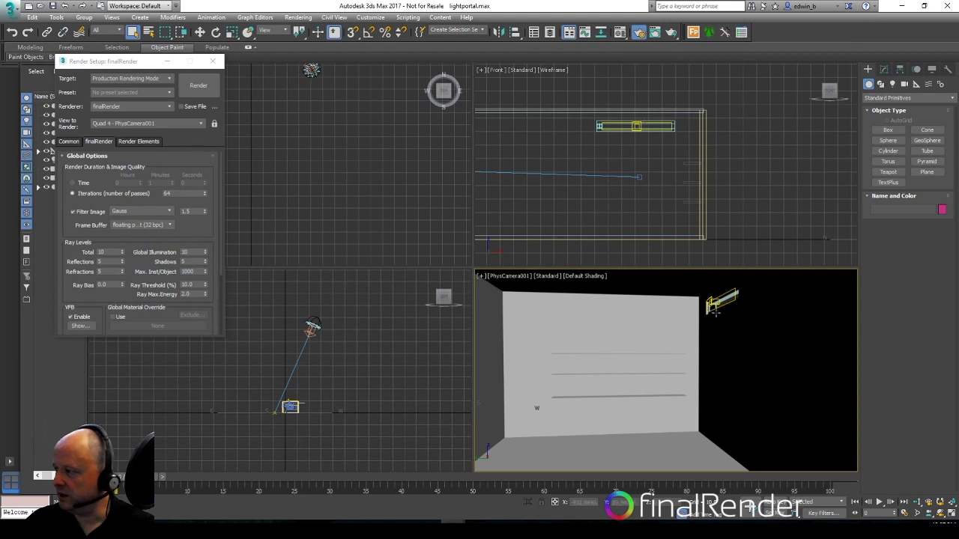
pyautogui.click(290, 407)
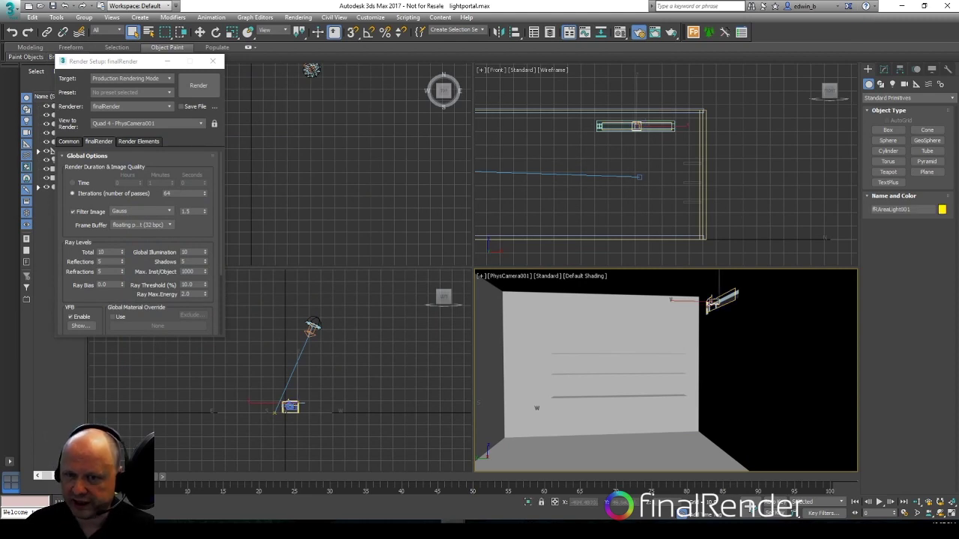
# Select the daylight system in the top view and examine its Daylight and fR Sun parameters.
pyautogui.scroll(3, 366, 222)
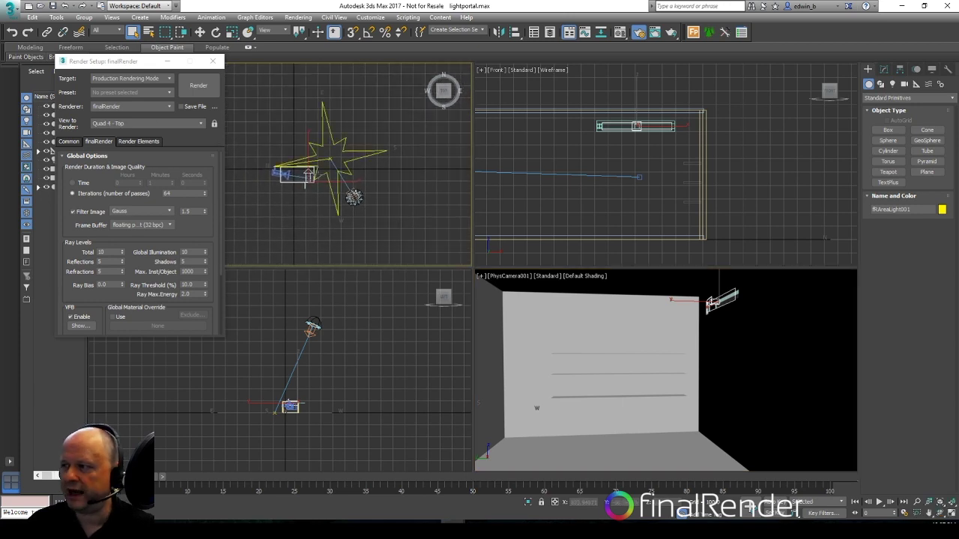
pyautogui.scroll(3, 306, 180)
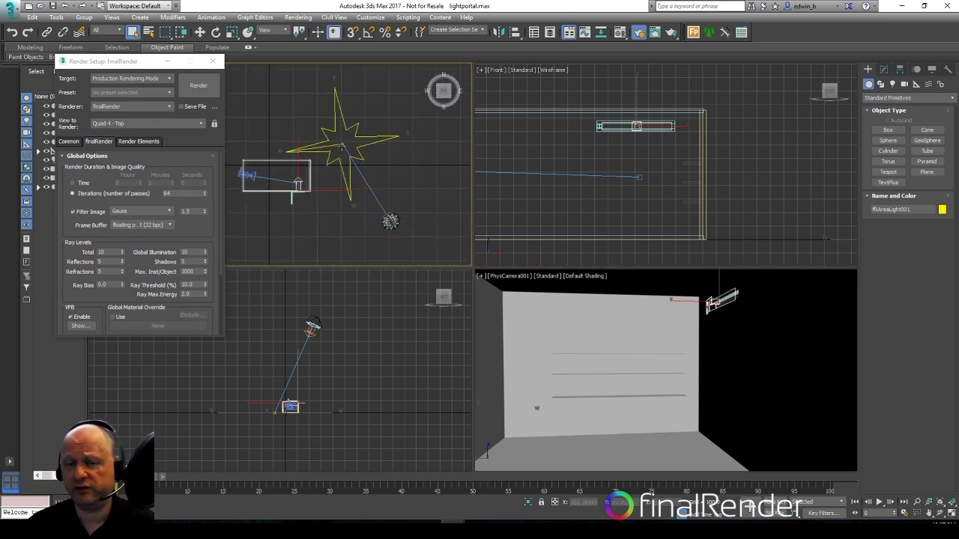
pyautogui.click(390, 221)
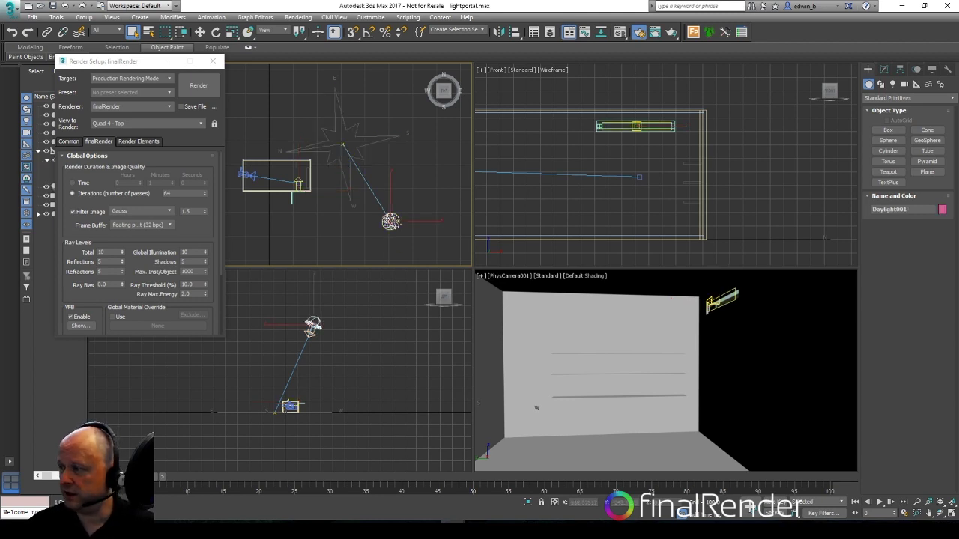
pyautogui.click(884, 69)
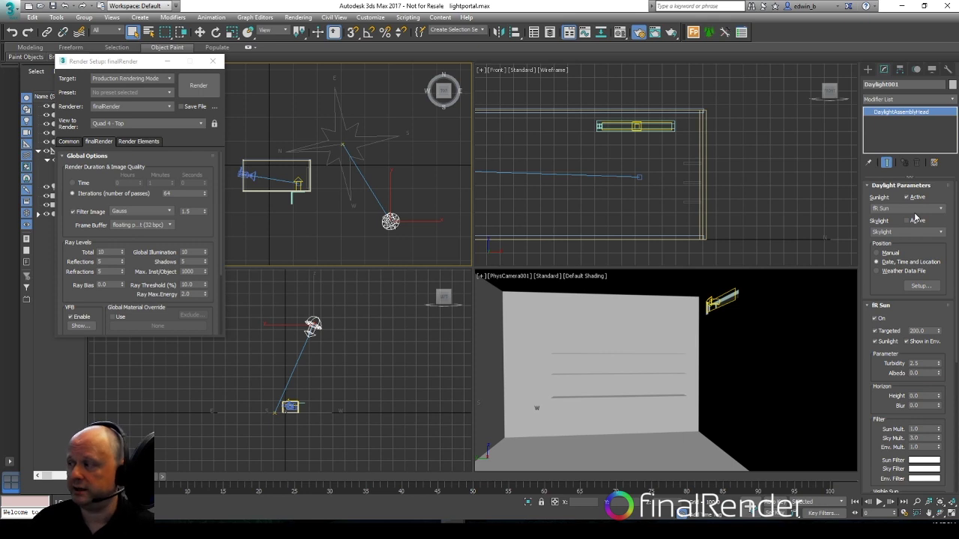
pyautogui.click(900, 304)
pyautogui.click(891, 308)
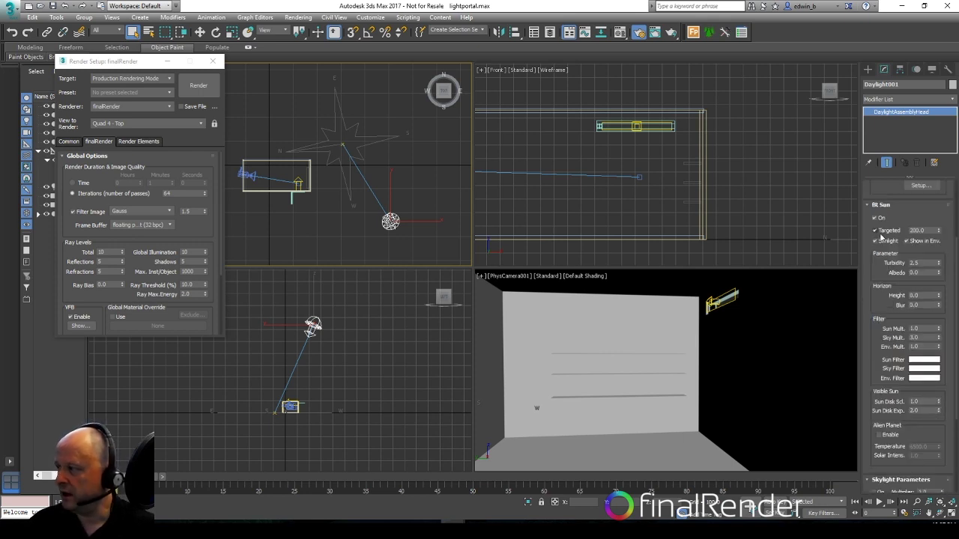
pyautogui.moveTo(874, 267); pyautogui.dragTo(872, 383)
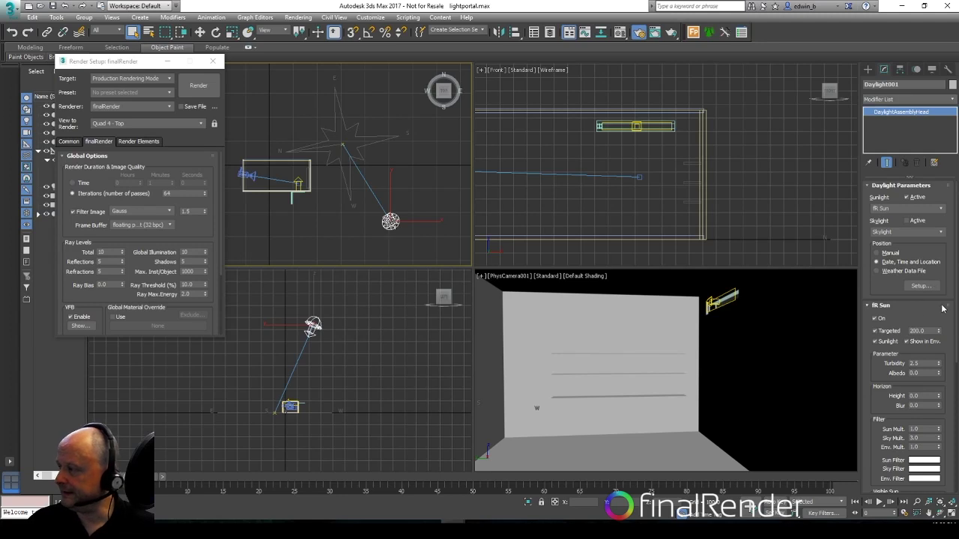
pyautogui.moveTo(949, 297); pyautogui.dragTo(938, 181)
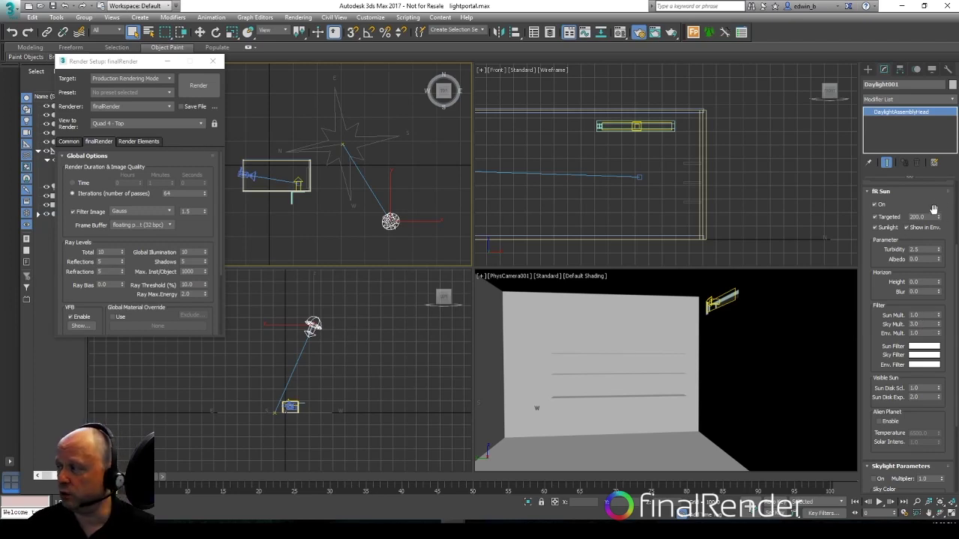
pyautogui.scroll(5, 952, 216)
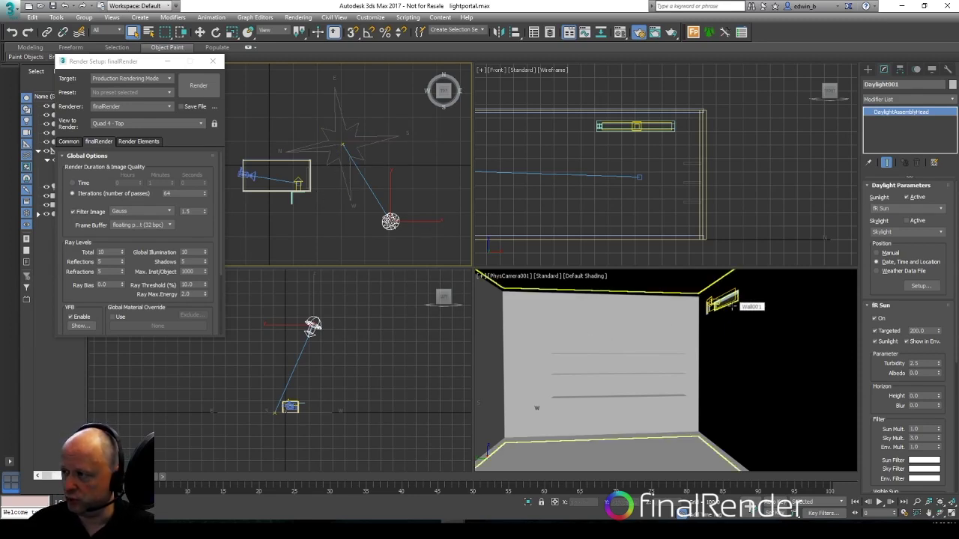
# Switch off the area light at the window and render the PhysCamera001 view without it.
pyautogui.click(713, 302)
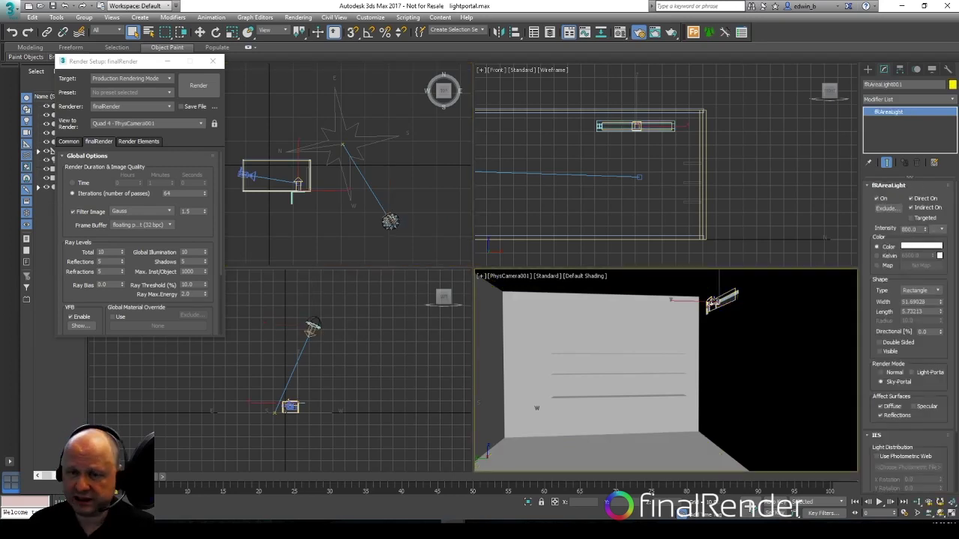
pyautogui.click(882, 383)
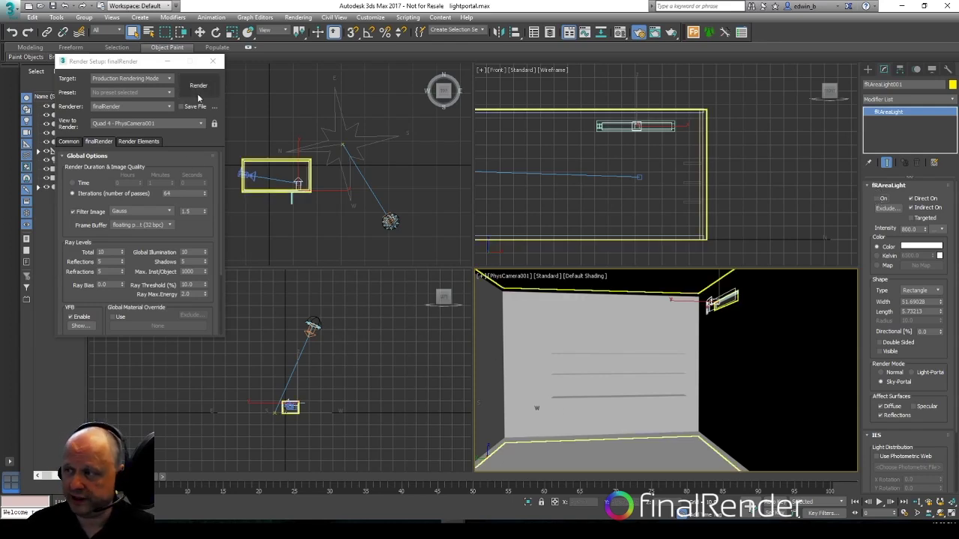
pyautogui.click(199, 89)
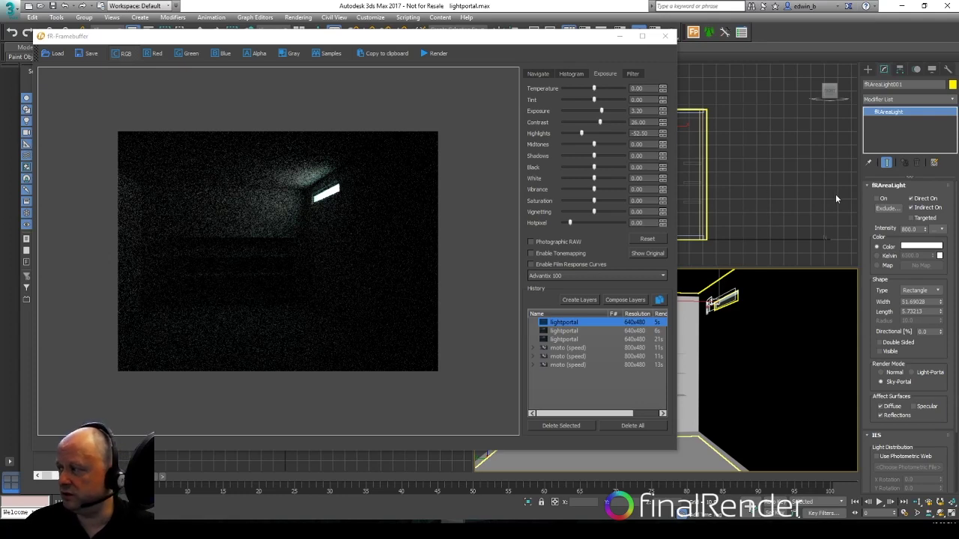
# Switch the window's area light back on, render the PhysCamera001 view again for comparison, and close the framebuffer.
pyautogui.click(876, 198)
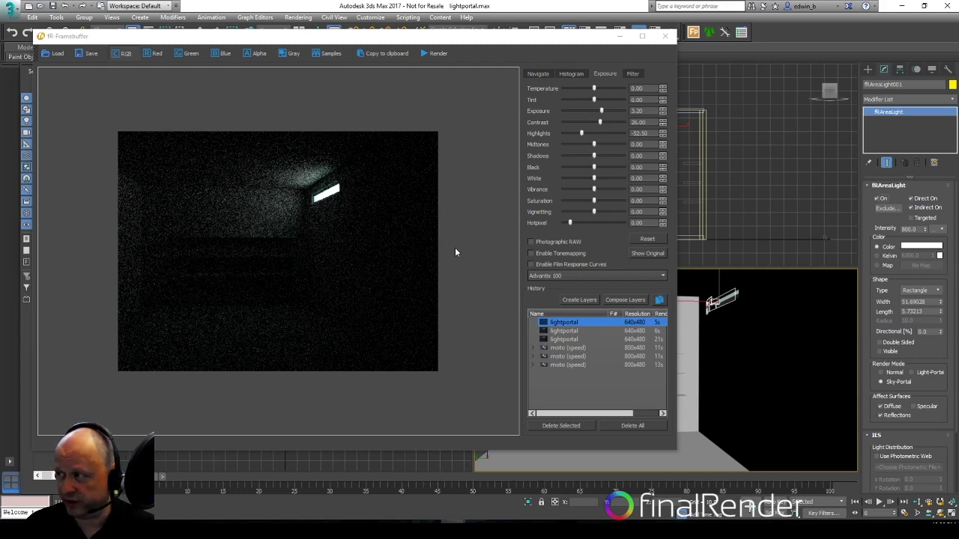
pyautogui.moveTo(252, 36); pyautogui.dragTo(426, 38)
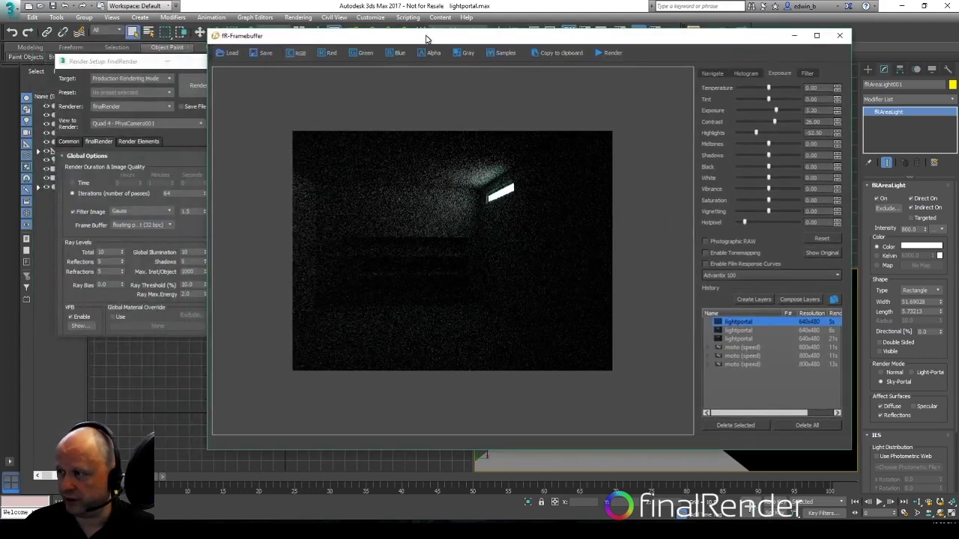
pyautogui.click(198, 85)
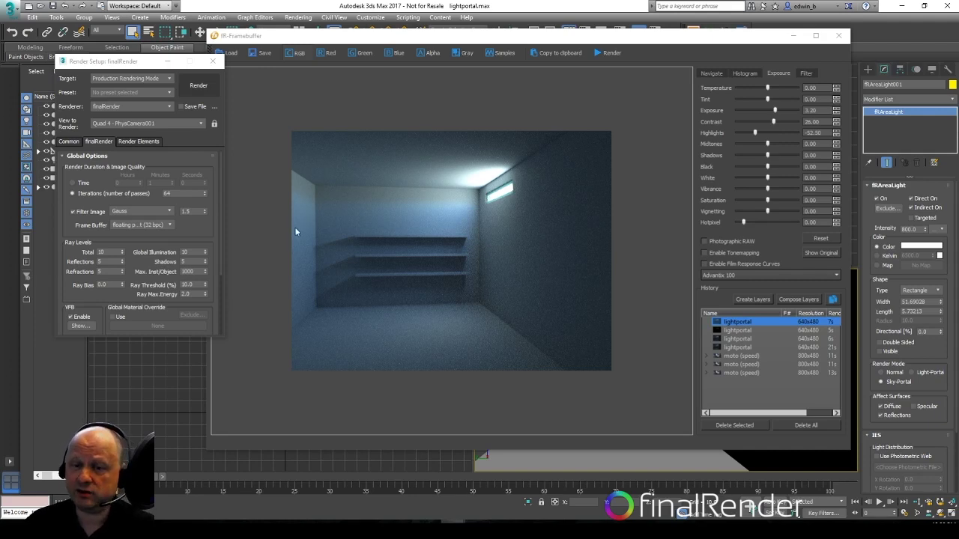
pyautogui.click(838, 37)
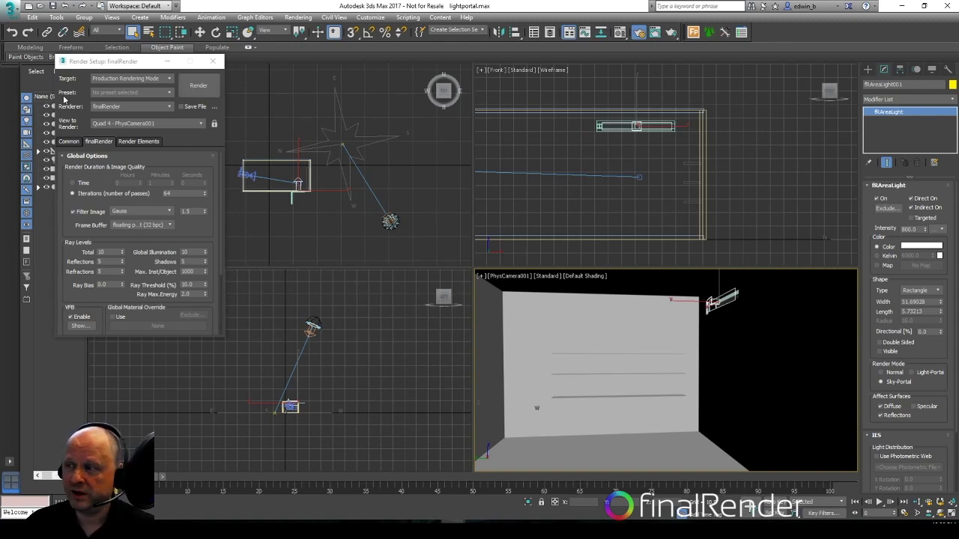
# Switch the render target to ActiveShade Mode and assign finalRender as its renderer.
pyautogui.click(142, 79)
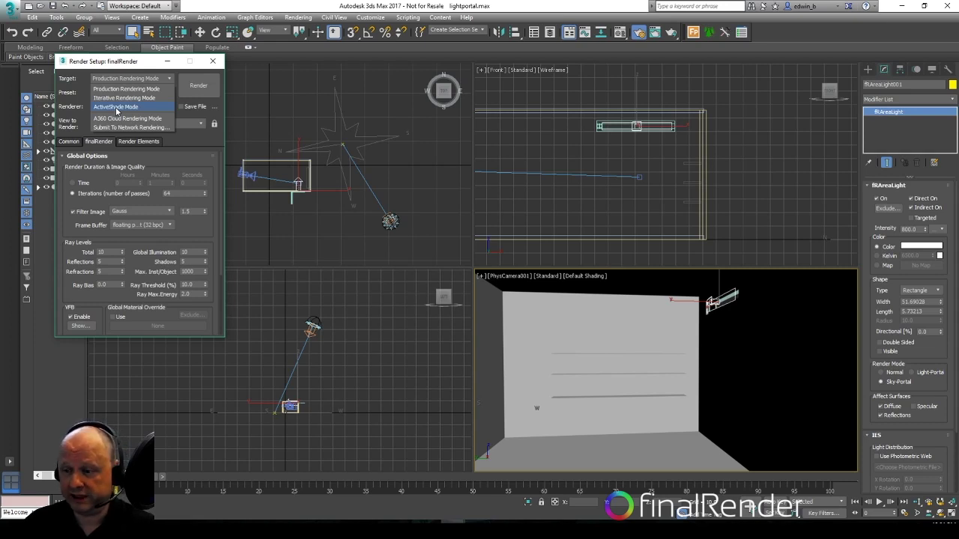
pyautogui.click(116, 107)
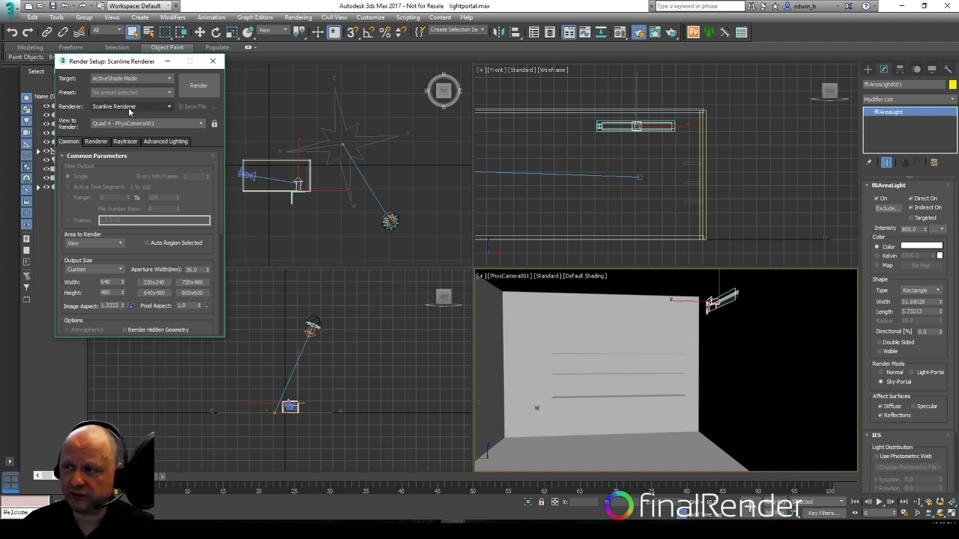
pyautogui.click(129, 111)
pyautogui.click(124, 144)
pyautogui.click(129, 107)
pyautogui.click(115, 145)
pyautogui.click(120, 106)
pyautogui.click(111, 135)
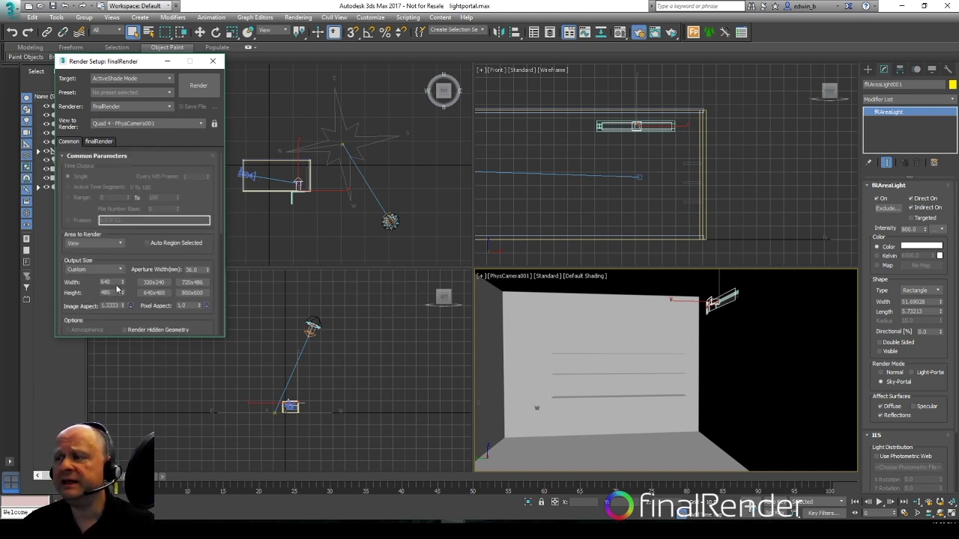
# Start an interactive finalRender ActiveShade render of the PhysCamera001 view and move its window clear of the viewports.
pyautogui.click(103, 142)
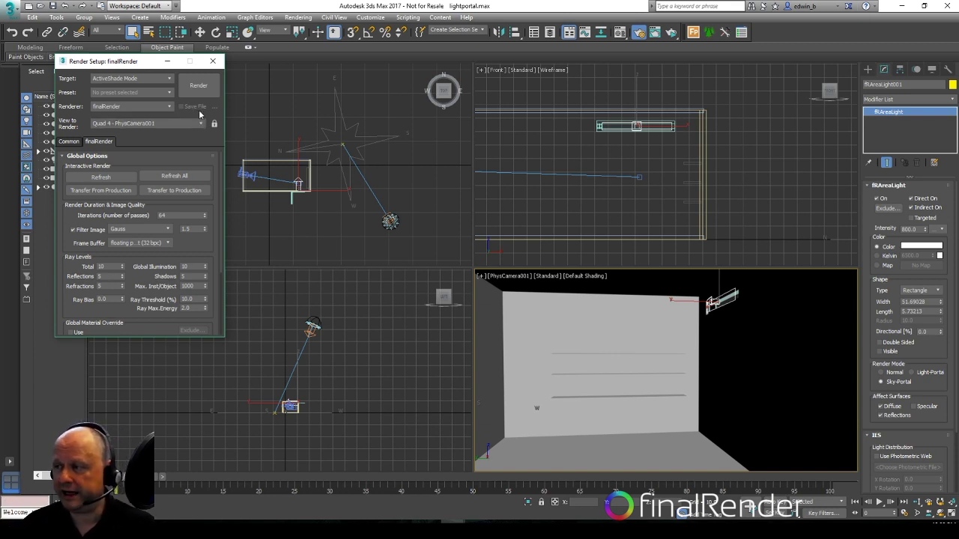
pyautogui.click(198, 87)
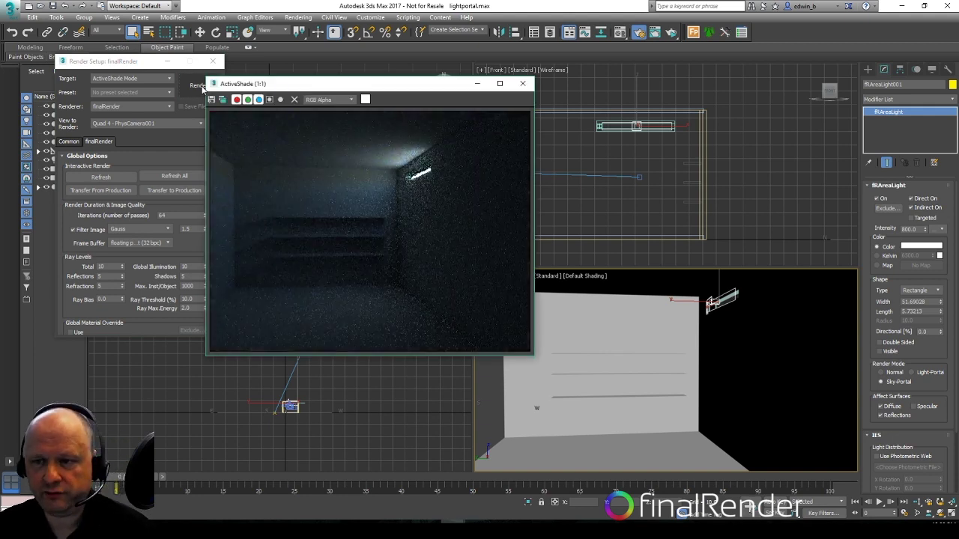
pyautogui.moveTo(353, 89); pyautogui.dragTo(270, 43)
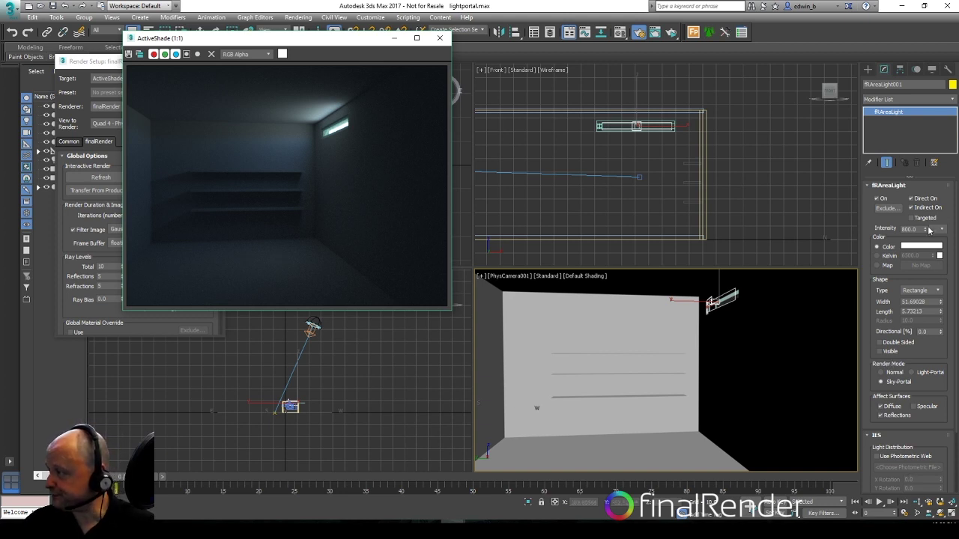
# Turn the window's area light off and back on to compare the room's interactive lighting.
pyautogui.click(878, 198)
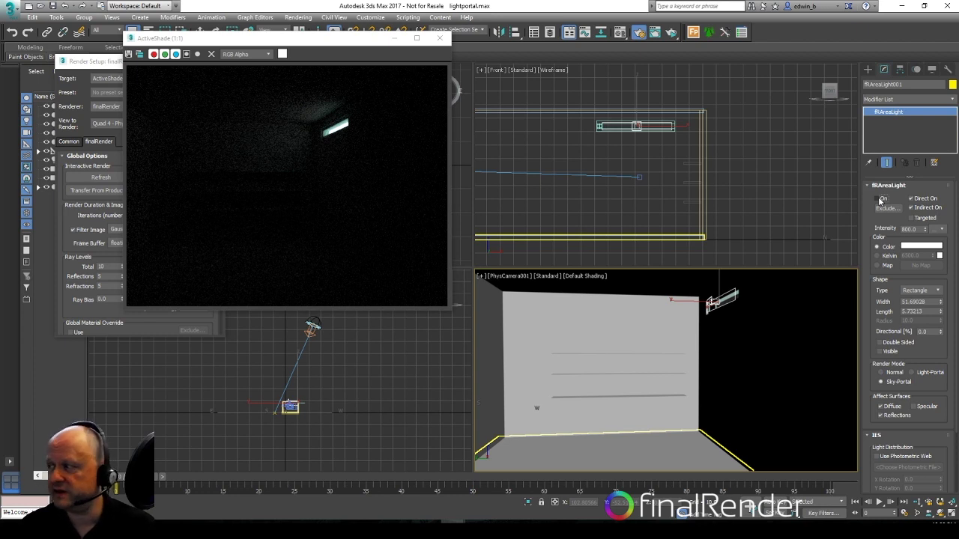
pyautogui.click(878, 199)
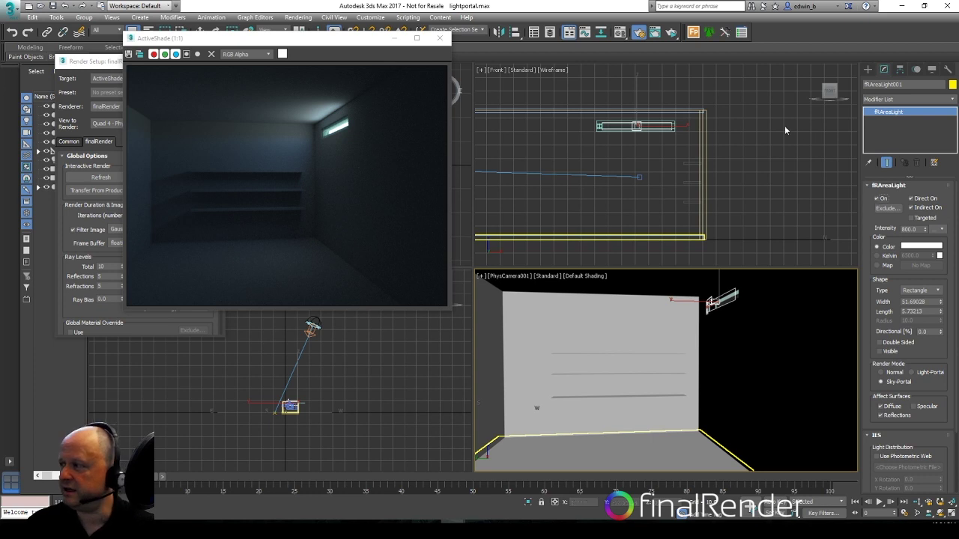
pyautogui.moveTo(213, 41); pyautogui.dragTo(216, 71)
# Move the area light down from the window opening to about the middle of the solid wall.
pyautogui.click(710, 299)
pyautogui.press('w')
pyautogui.rightClick(712, 299)
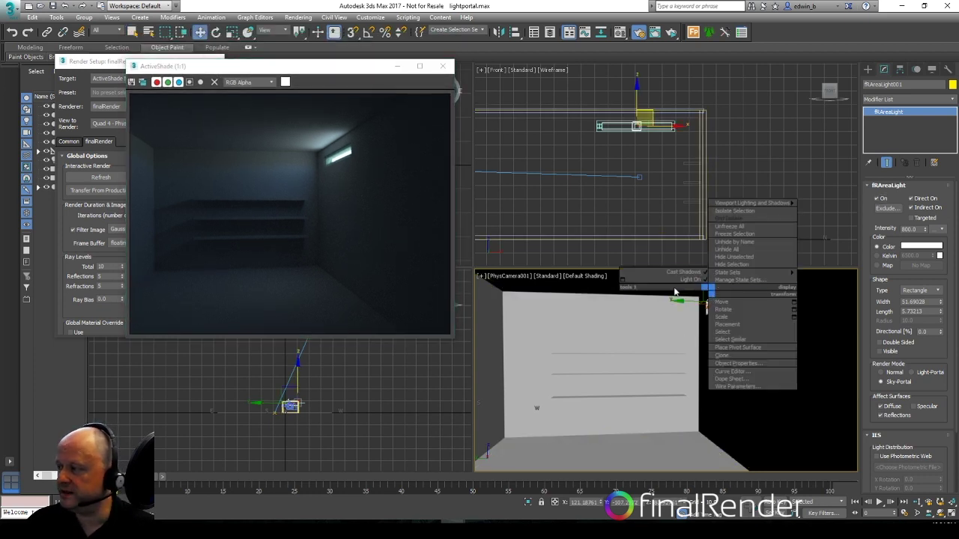
pyautogui.click(721, 302)
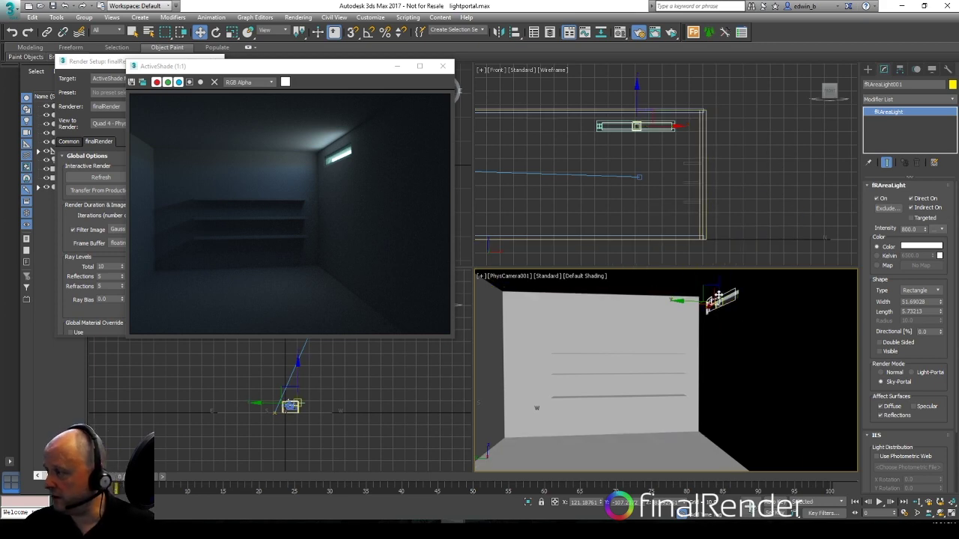
pyautogui.moveTo(718, 280); pyautogui.dragTo(706, 367)
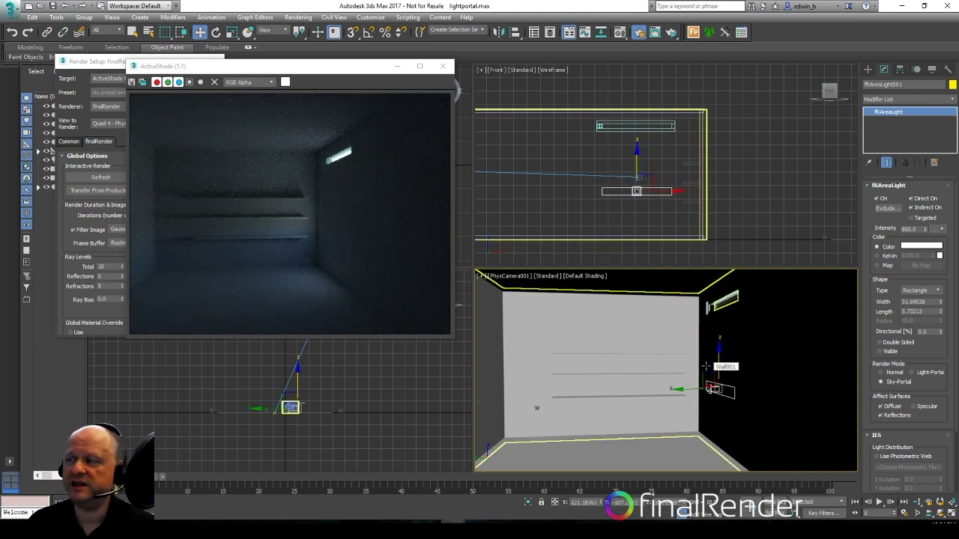
pyautogui.moveTo(719, 366); pyautogui.dragTo(719, 348)
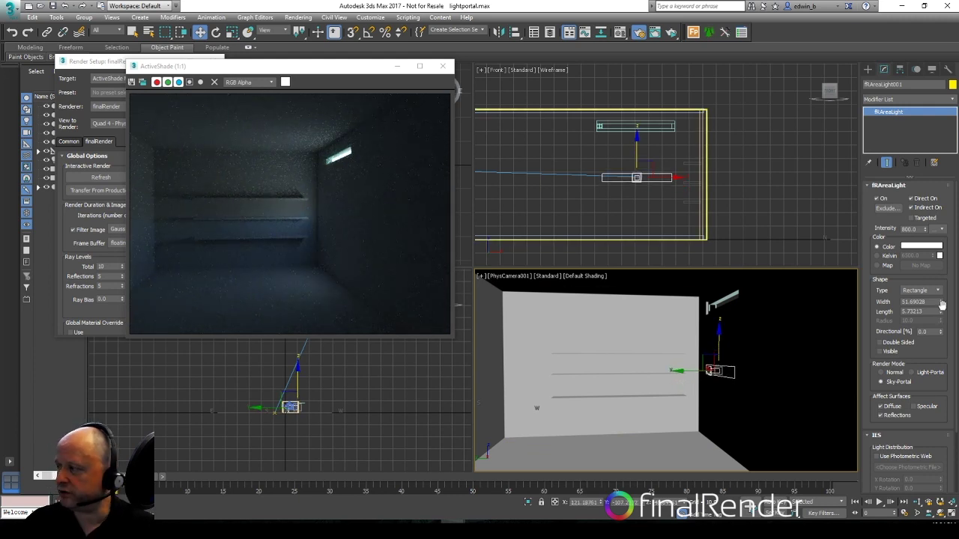
# Enlarge the area light's length to 44.48135, lower it along the wall, and shift it slightly through the wall and back.
pyautogui.moveTo(943, 315); pyautogui.dragTo(911, 483)
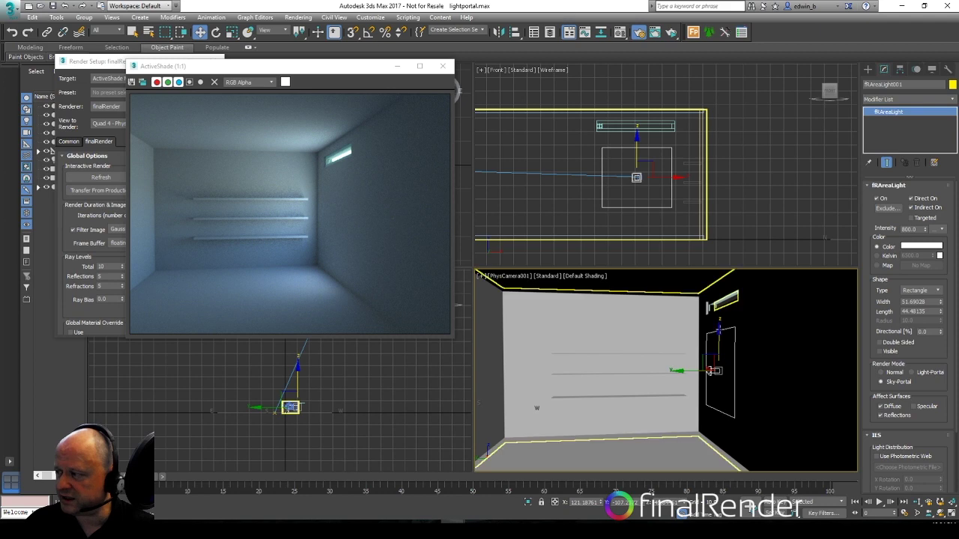
pyautogui.moveTo(719, 331); pyautogui.dragTo(718, 365)
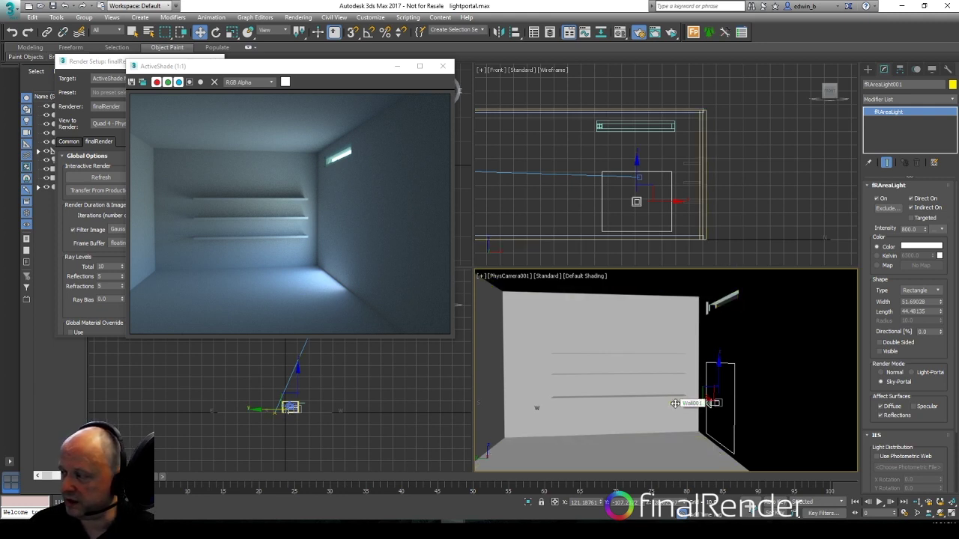
pyautogui.moveTo(675, 404); pyautogui.dragTo(678, 404)
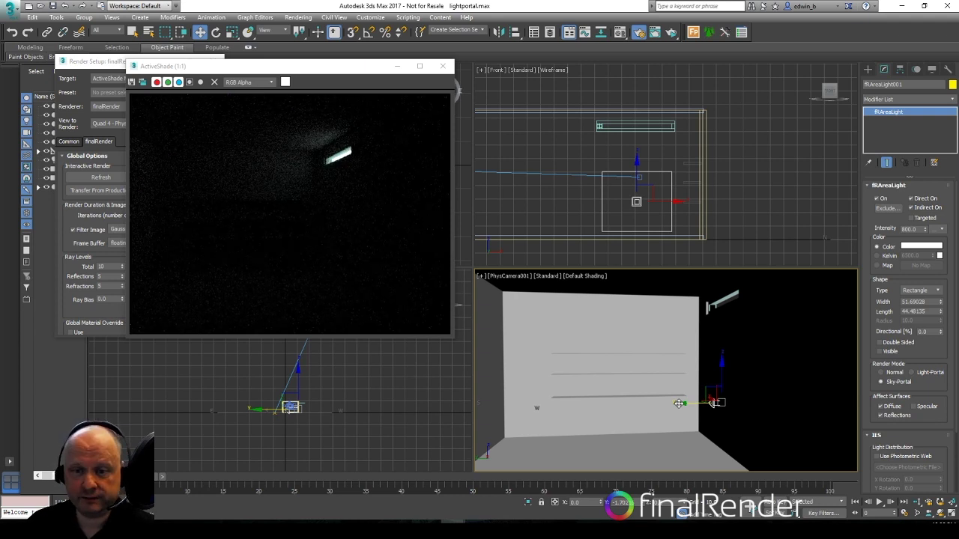
pyautogui.moveTo(679, 404); pyautogui.dragTo(677, 403)
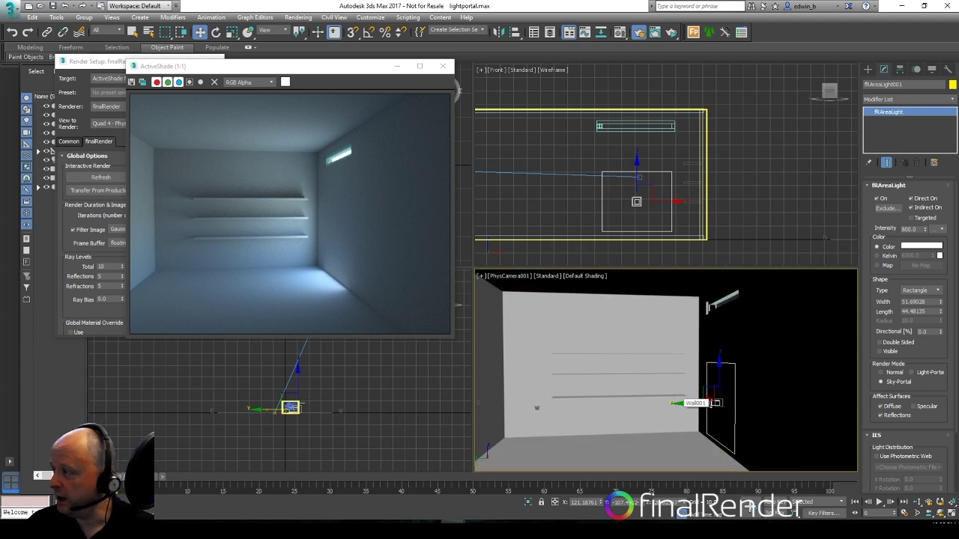
# Reduce the area light's length to 12.45478 and move the light back up over the window opening.
pyautogui.moveTo(940, 311); pyautogui.dragTo(936, 349)
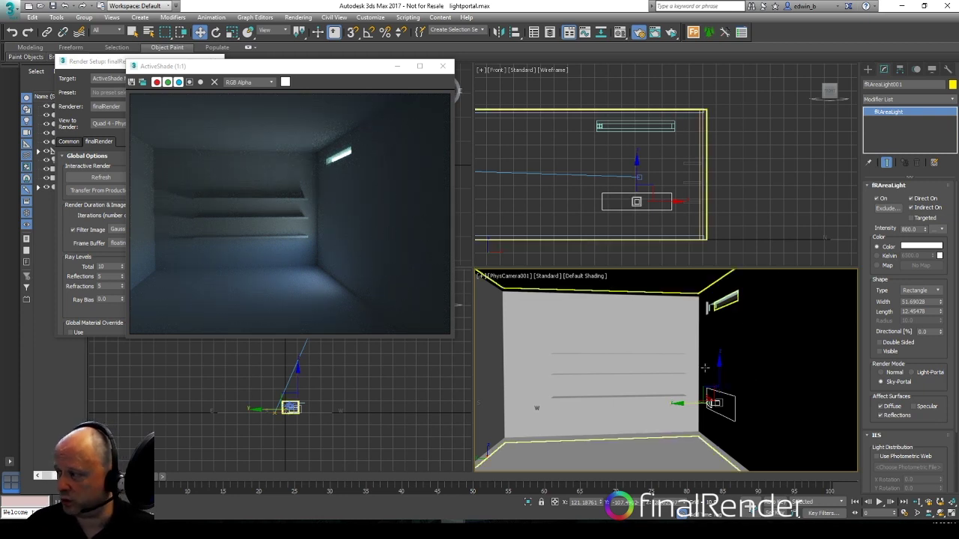
pyautogui.moveTo(717, 358); pyautogui.dragTo(717, 259)
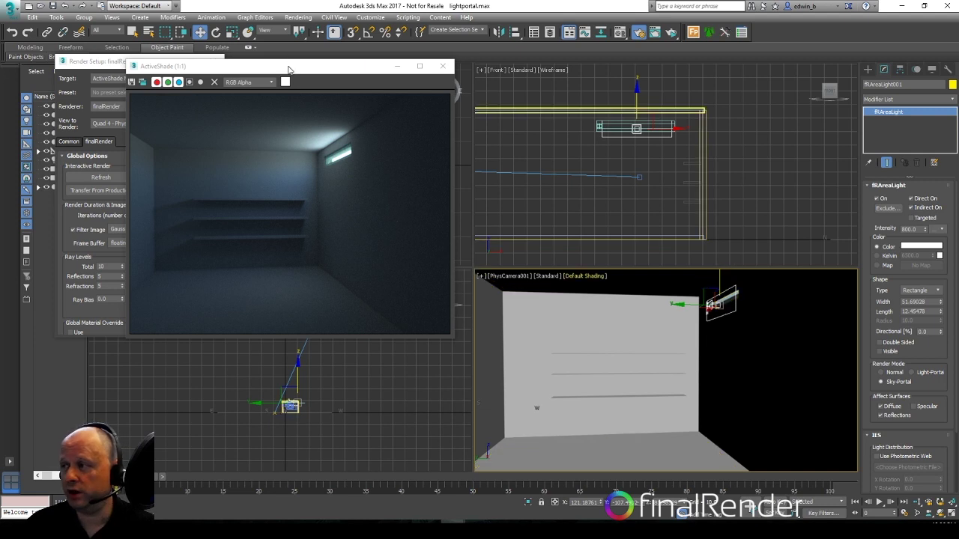
pyautogui.moveTo(217, 66); pyautogui.dragTo(325, 62)
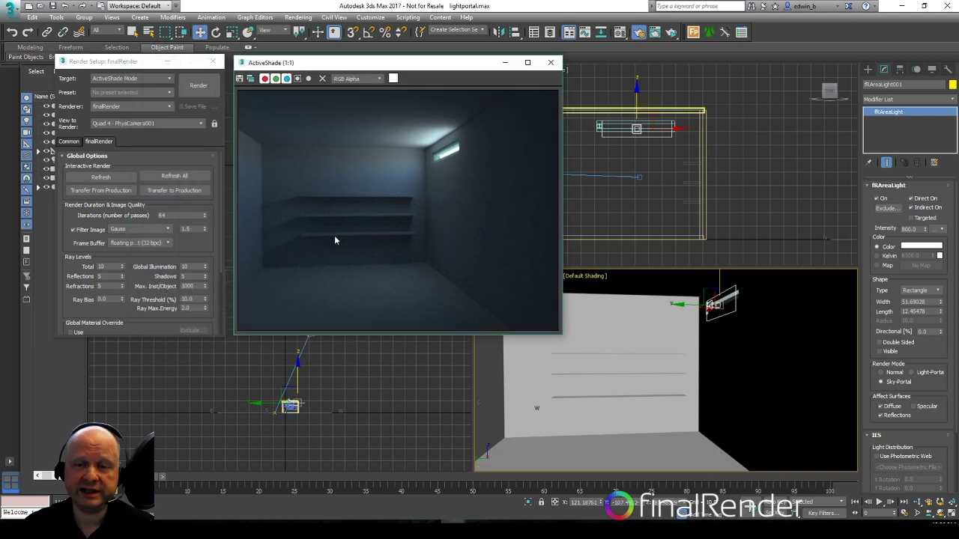
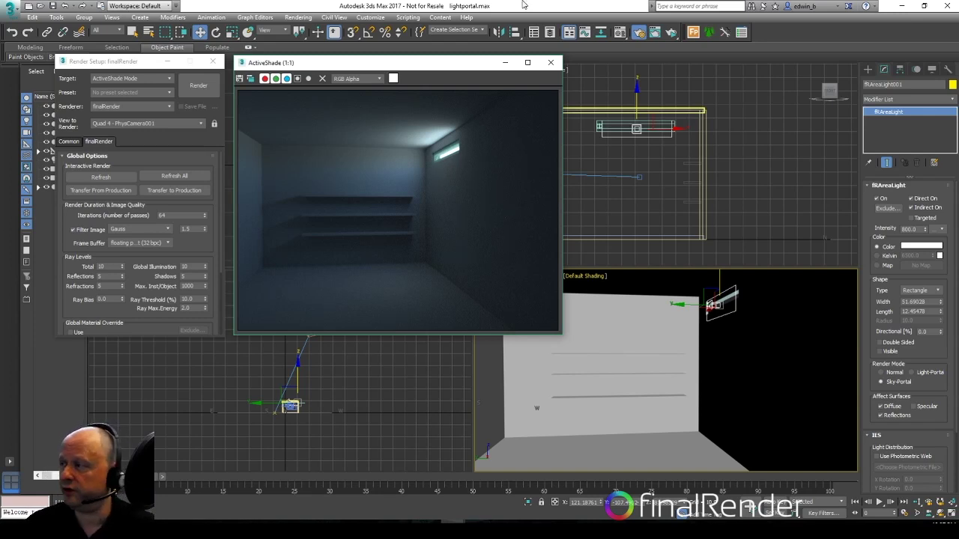
# Close the ActiveShade render and open the recent scene moto (speed).max, continuing despite its missing external files.
pyautogui.click(550, 62)
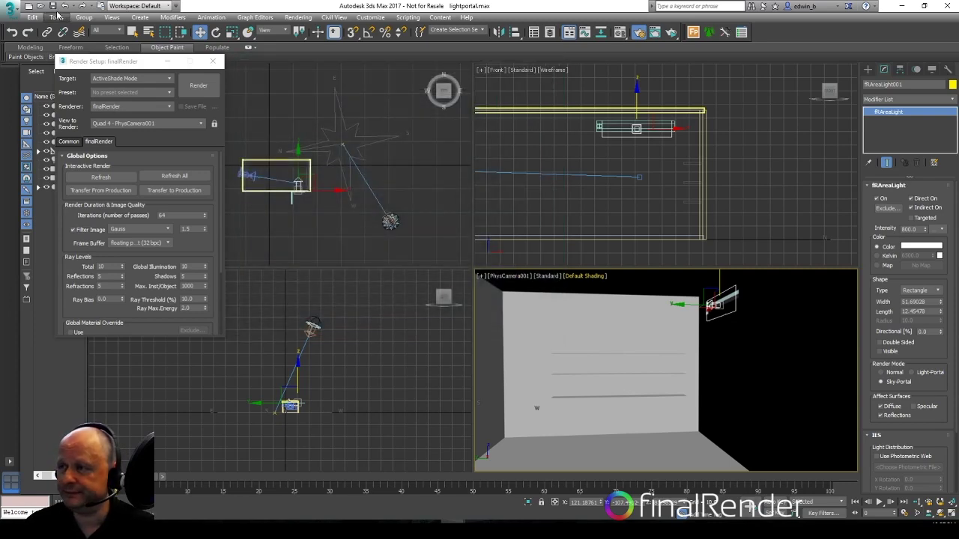
pyautogui.click(9, 10)
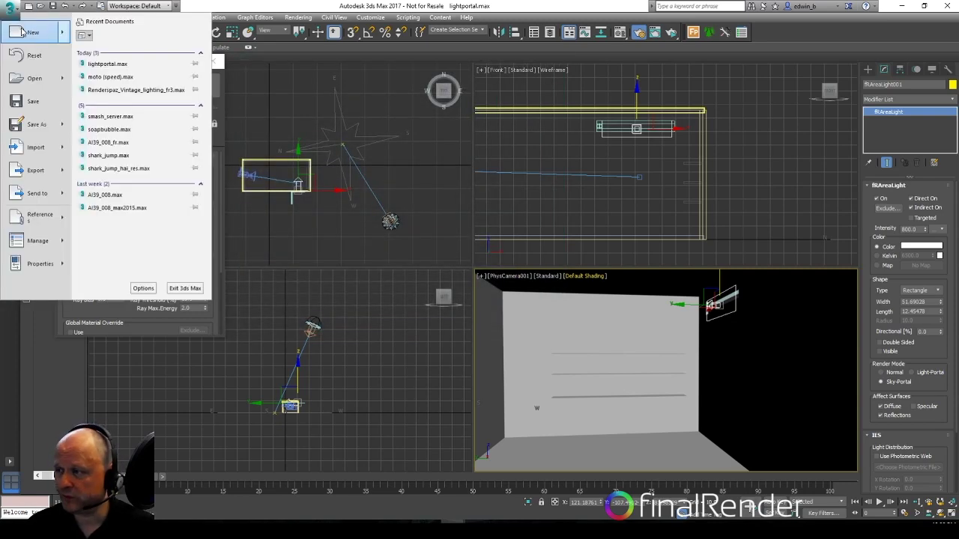
pyautogui.click(143, 78)
pyautogui.click(479, 280)
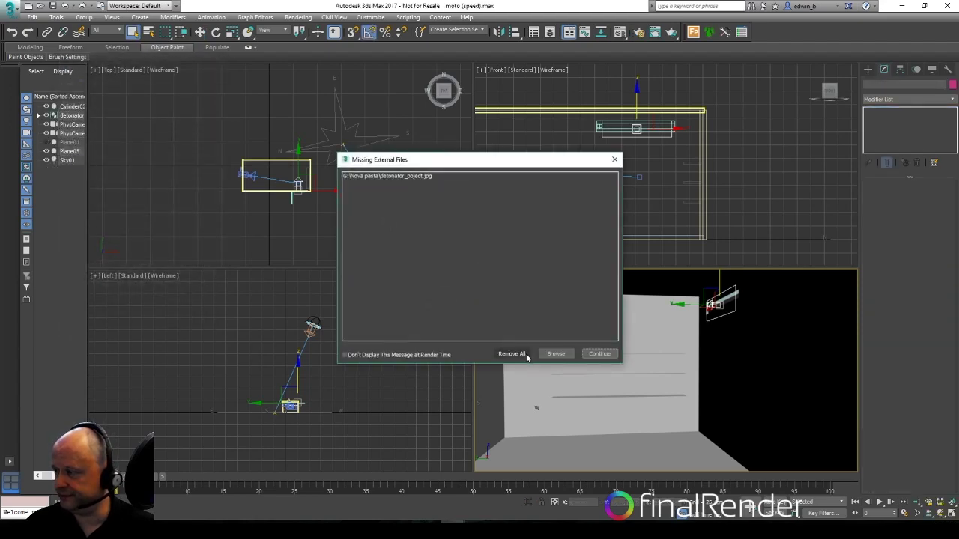
pyautogui.click(598, 354)
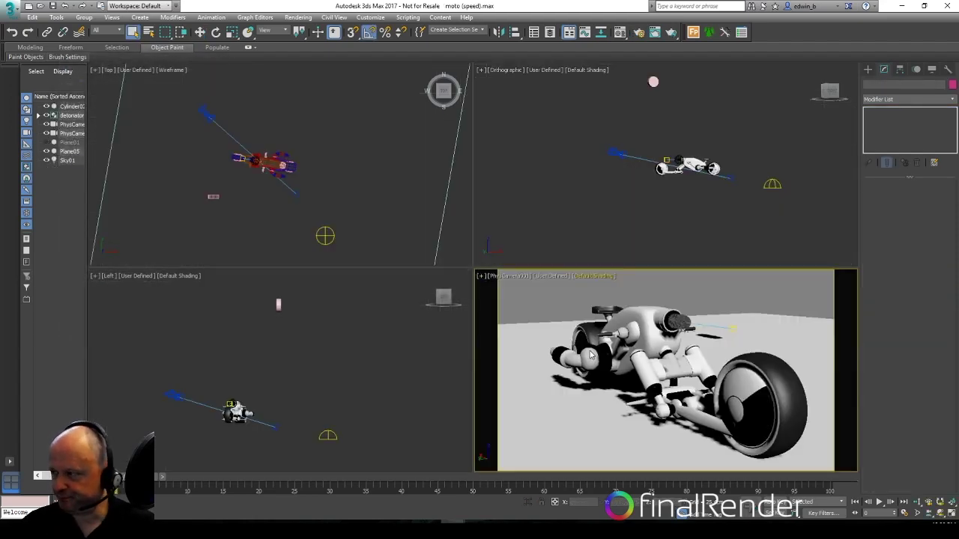
# Open the motorcycle scene's render setup and check its list of render elements.
pyautogui.click(639, 33)
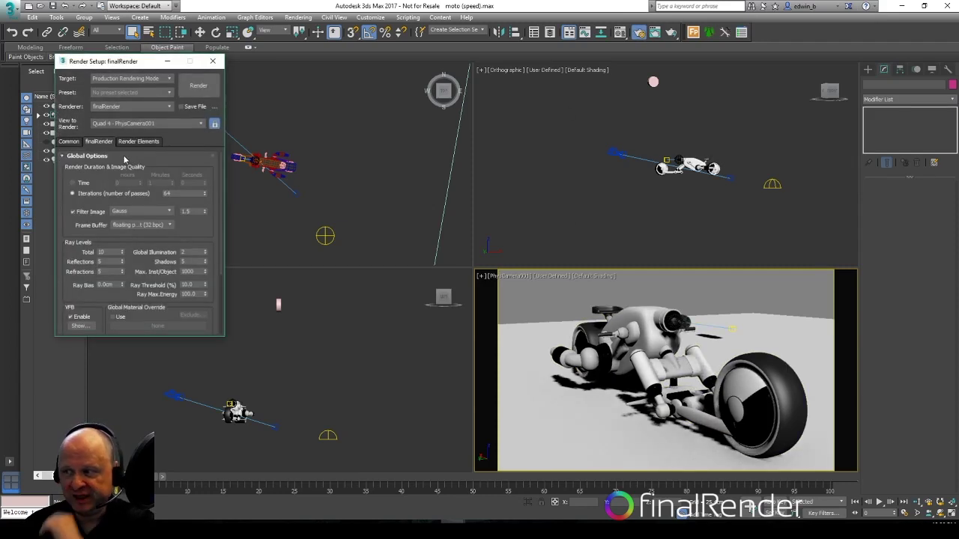
pyautogui.moveTo(123, 62); pyautogui.dragTo(100, 59)
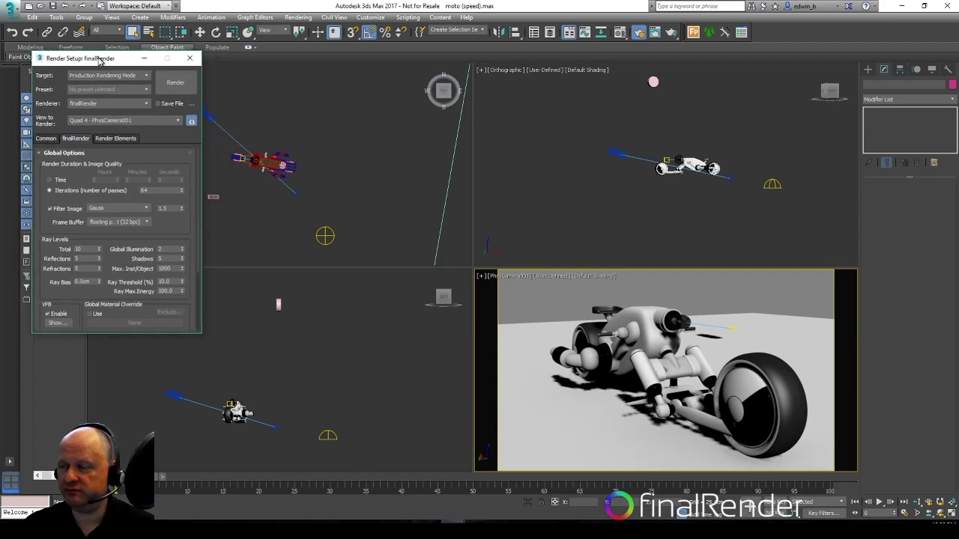
pyautogui.click(120, 140)
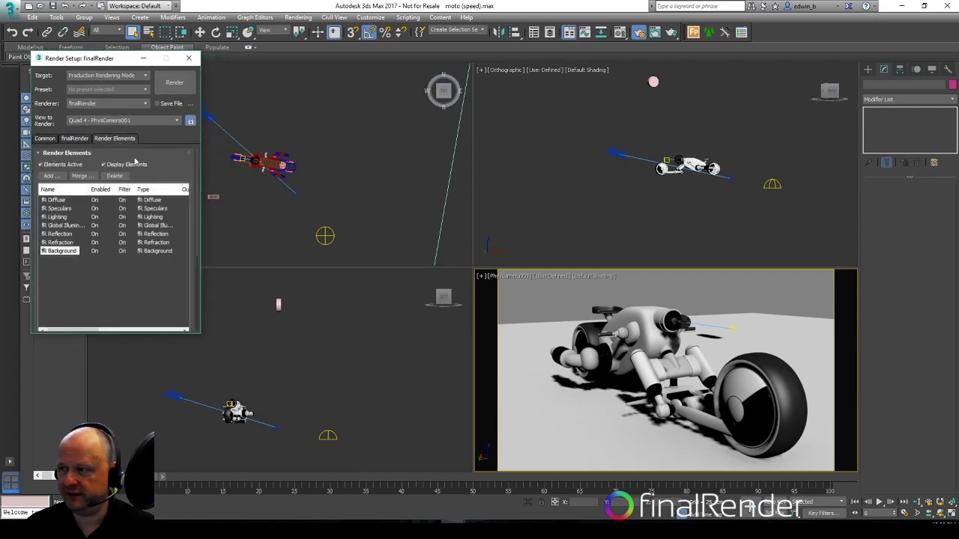
pyautogui.click(73, 140)
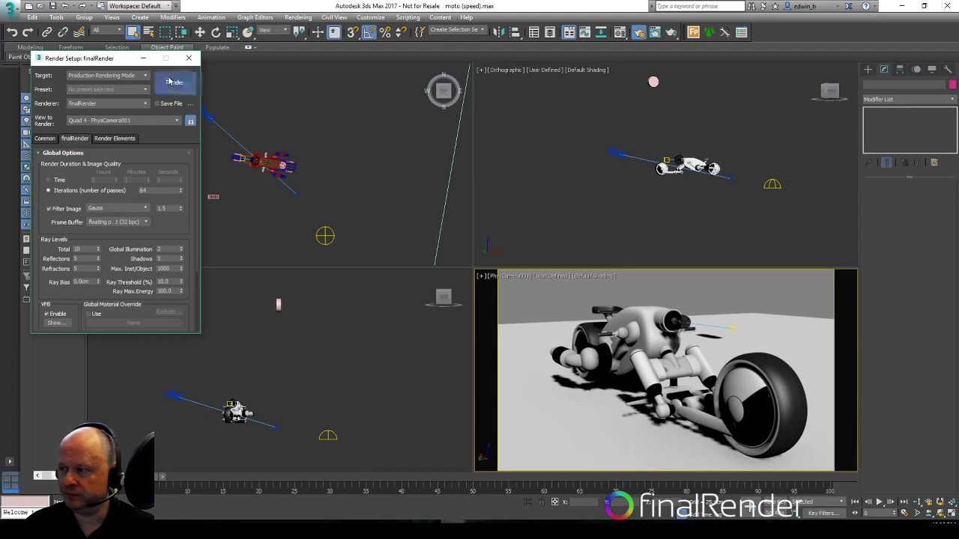
# Render the PhysCamera001 view in Production Rendering Mode and arrange the render setup and framebuffer side by side.
pyautogui.click(173, 82)
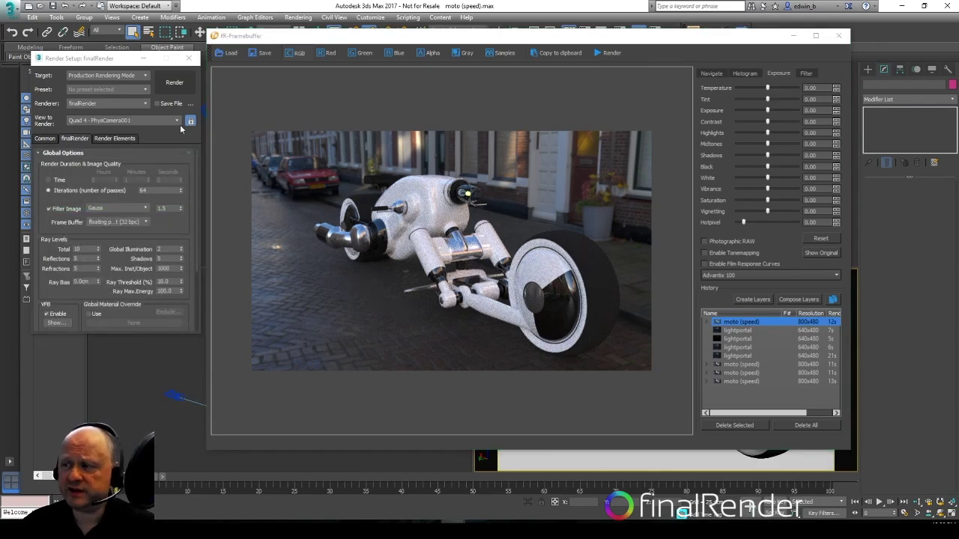
pyautogui.click(102, 60)
pyautogui.moveTo(103, 60); pyautogui.dragTo(106, 109)
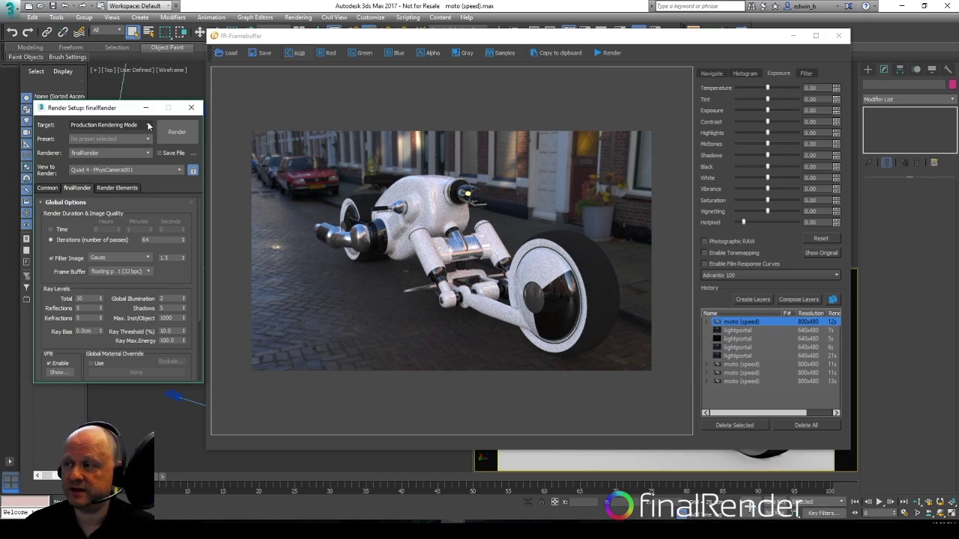
pyautogui.moveTo(301, 41); pyautogui.dragTo(307, 41)
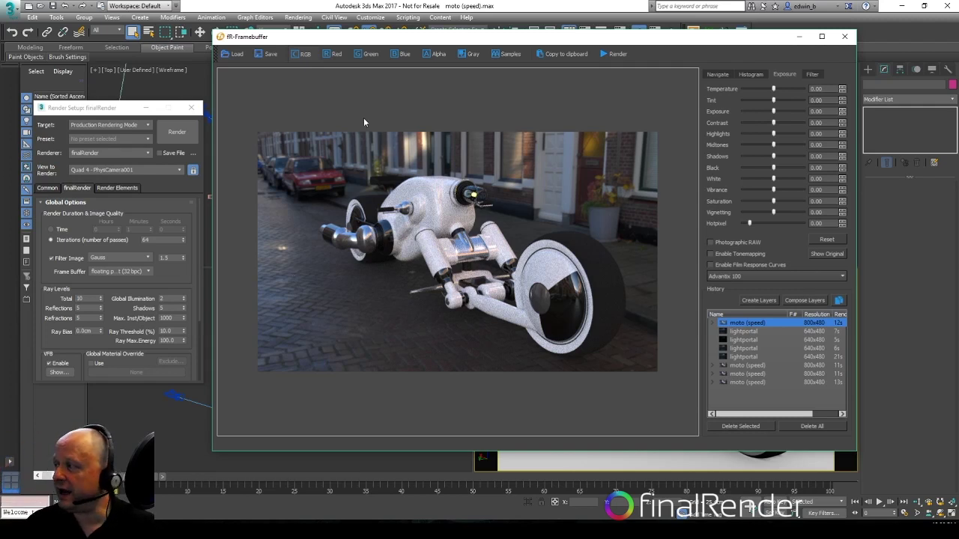
# Disable the framebuffer's Denoise filter and examine the newest moto (speed) render up close.
pyautogui.click(812, 74)
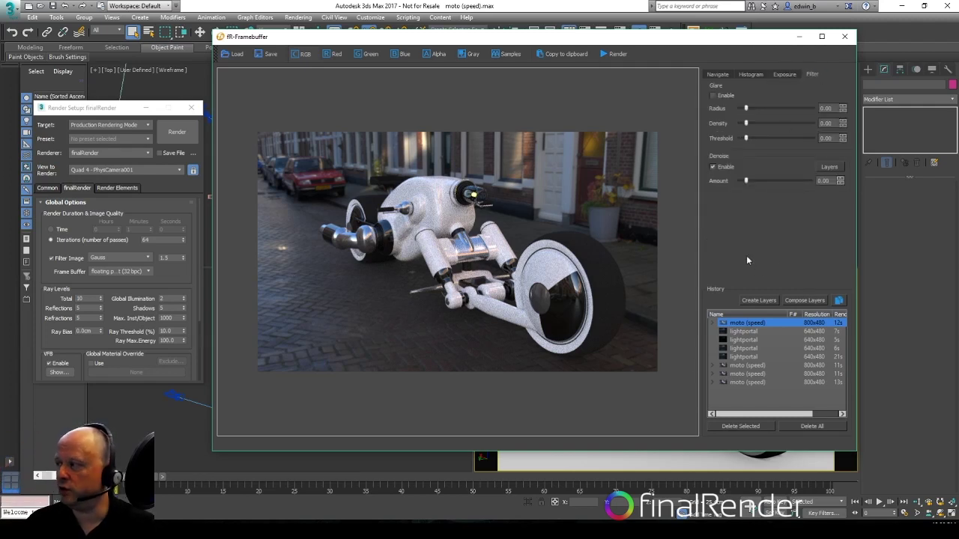
pyautogui.click(712, 166)
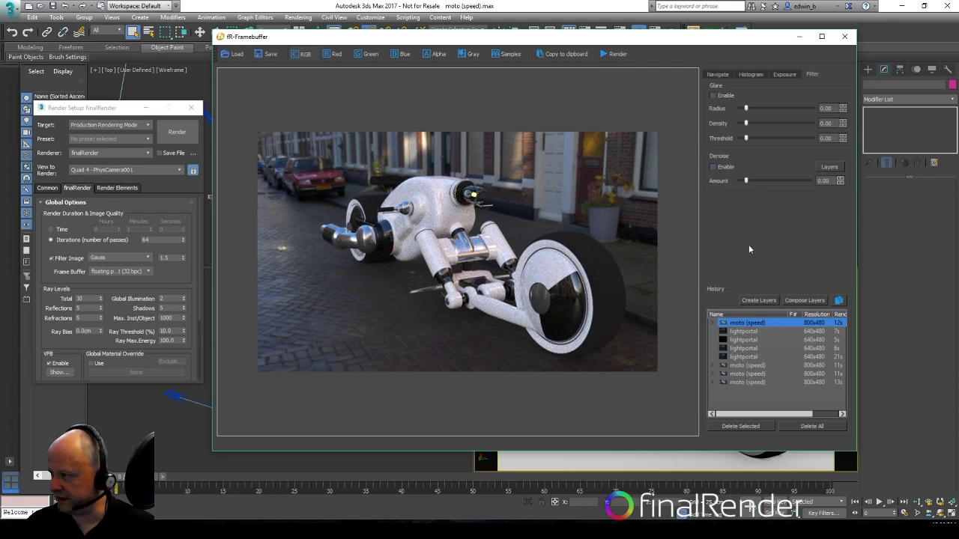
pyautogui.keyDown('ctrl'); pyautogui.click(752, 332); pyautogui.keyUp('ctrl')
pyautogui.click(749, 322)
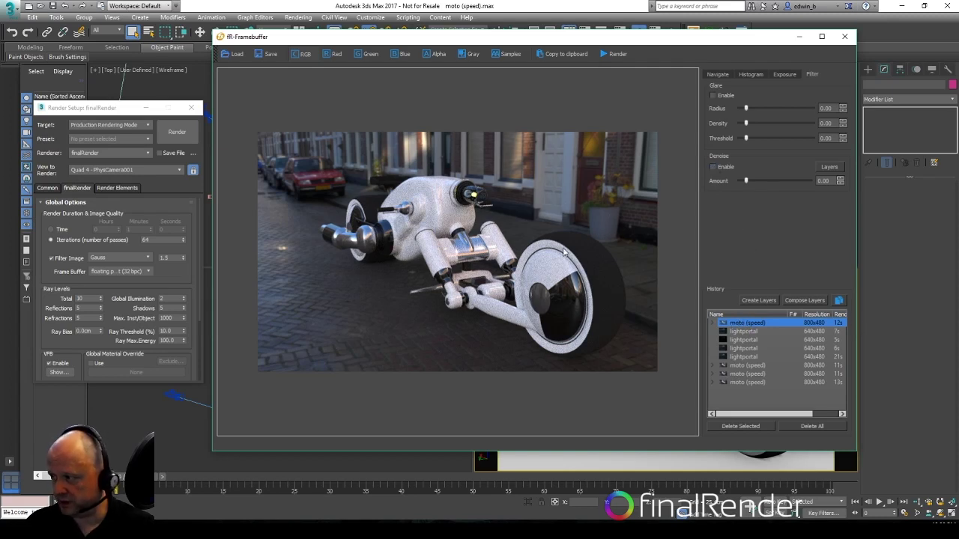
pyautogui.scroll(5, 428, 202)
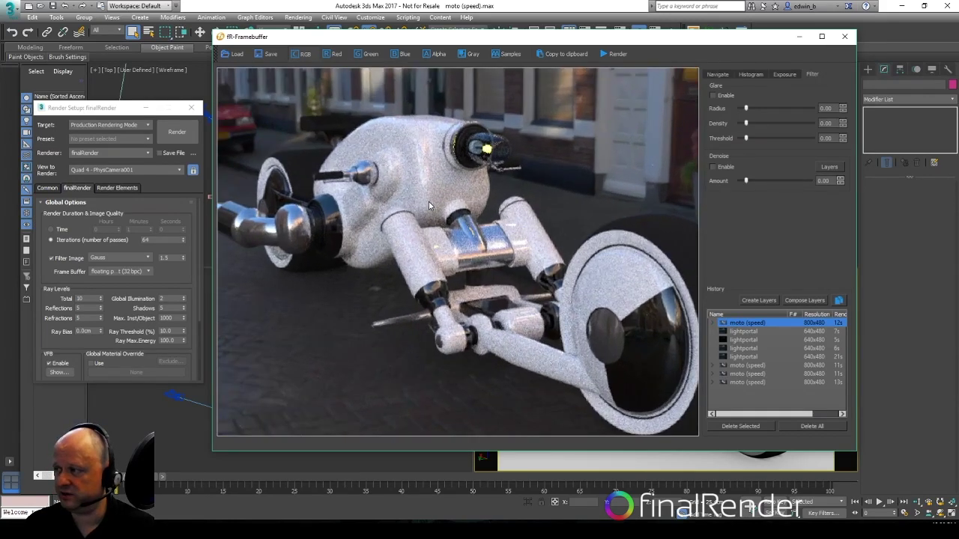
# Try the Denoise filter on the whole moto (speed) render with an amount of 11, and disable it again.
pyautogui.scroll(-5, 422, 183)
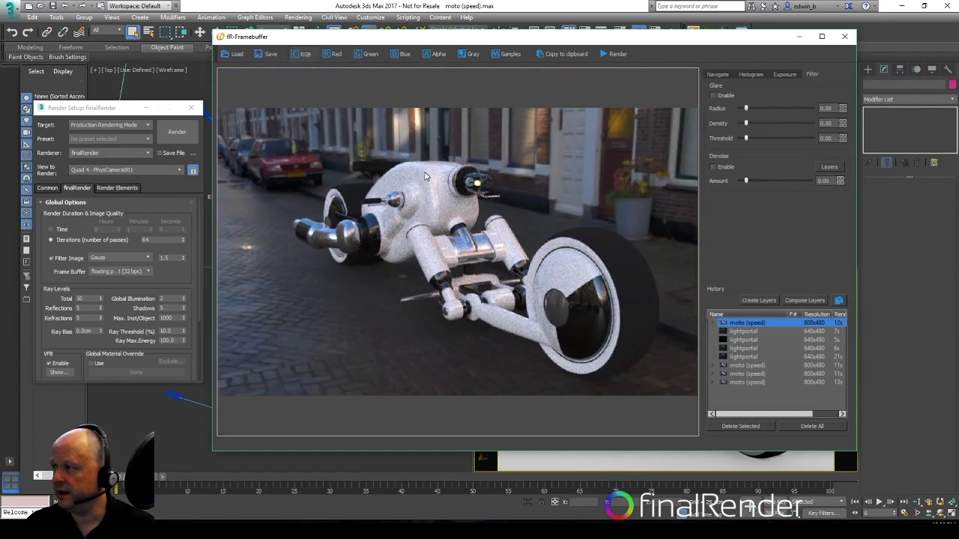
pyautogui.click(712, 167)
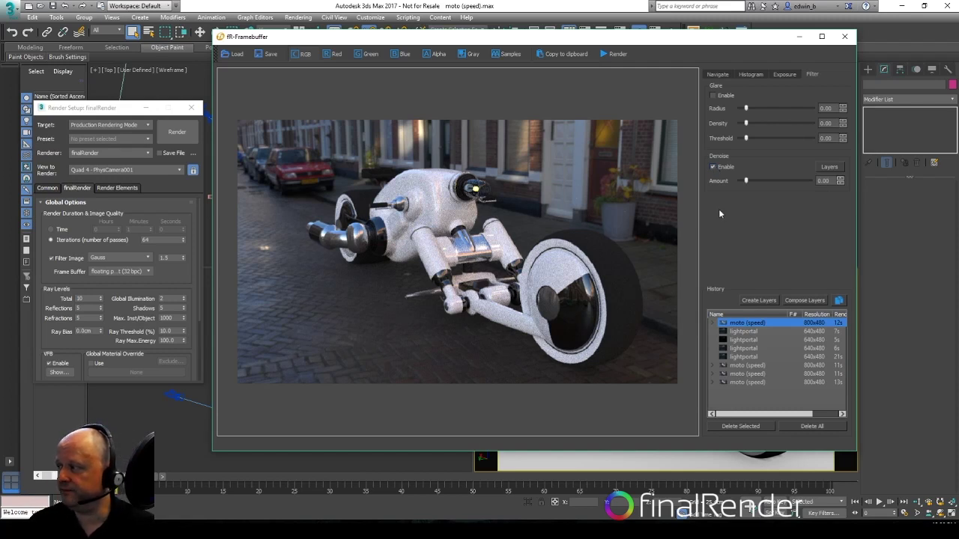
pyautogui.moveTo(749, 180); pyautogui.dragTo(753, 182)
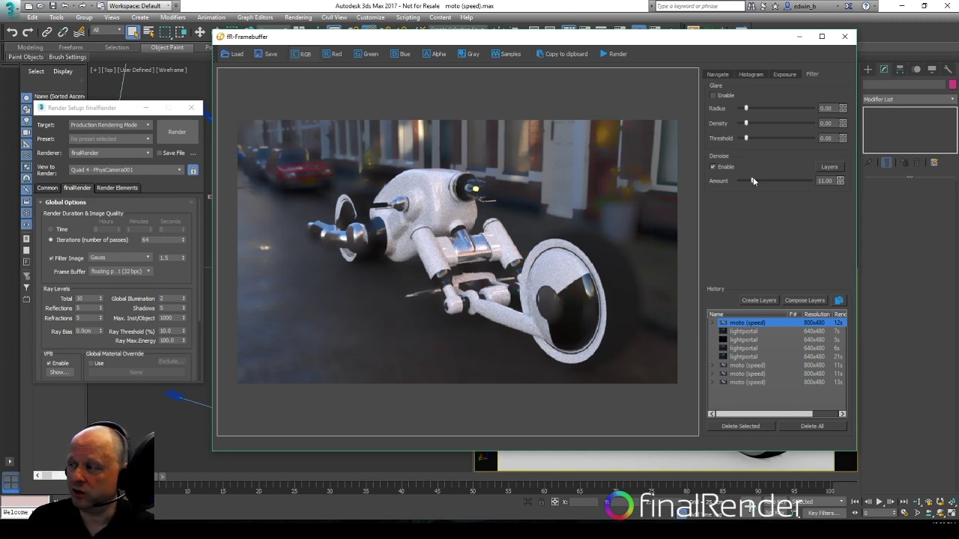
pyautogui.click(712, 167)
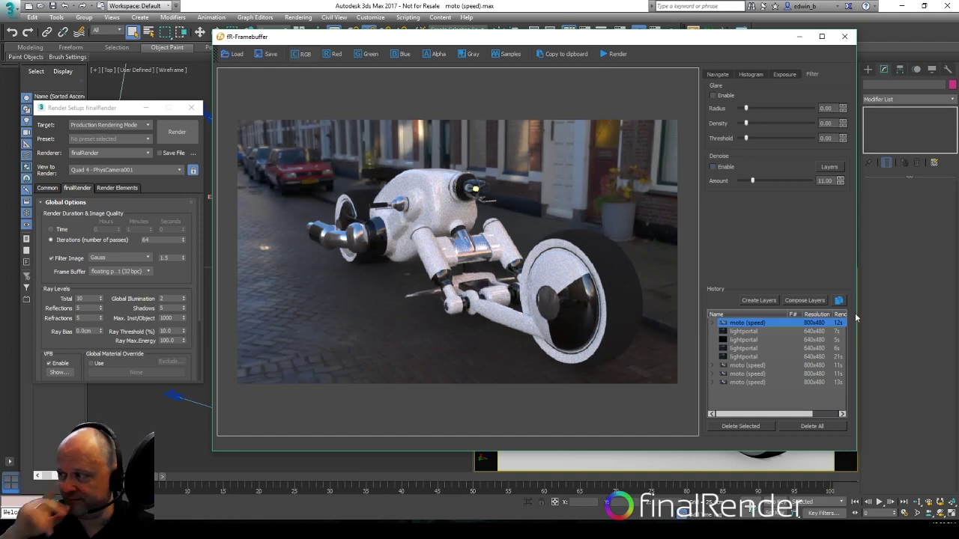
# Expand the newest moto (speed) render in the history and view its Speculars, Lighting and Global Illumination layers.
pyautogui.click(713, 323)
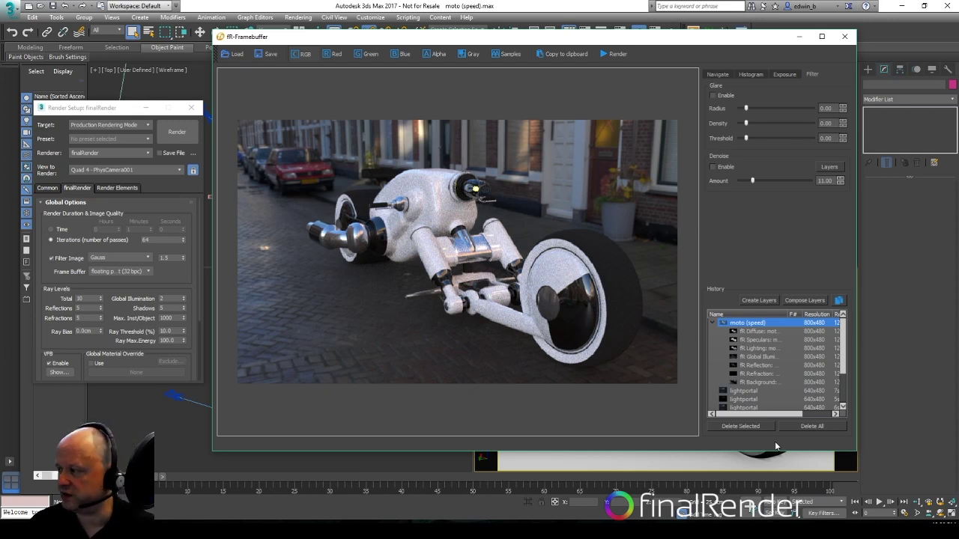
pyautogui.click(763, 340)
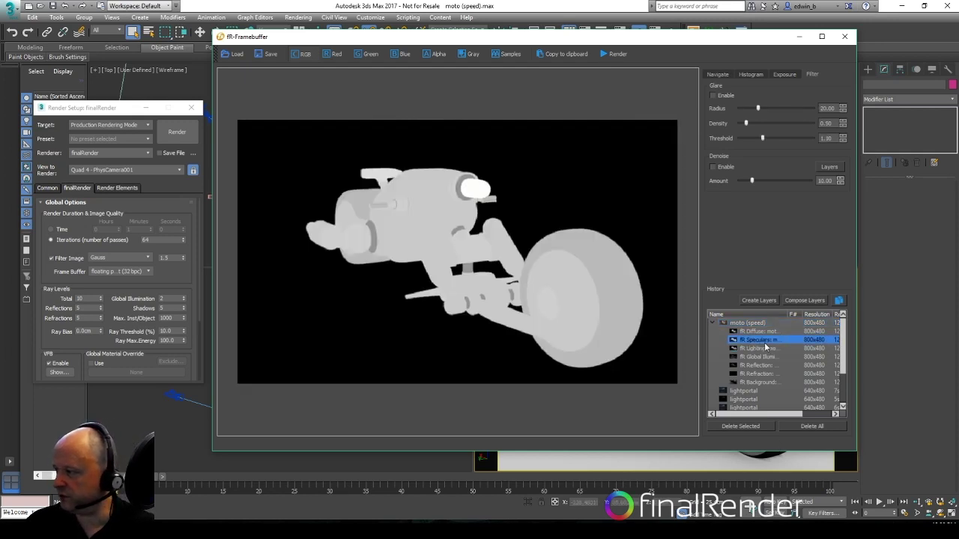
pyautogui.click(764, 349)
pyautogui.click(764, 357)
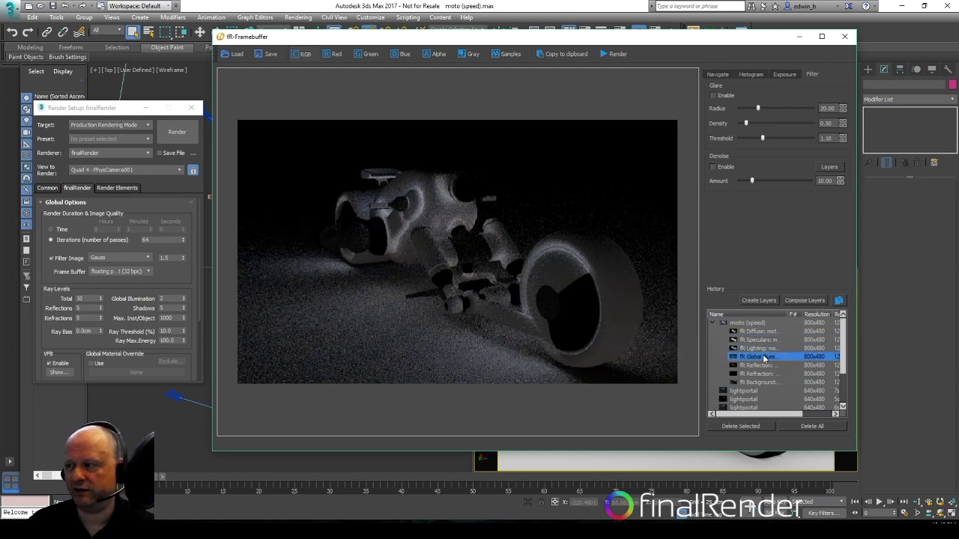
pyautogui.click(764, 349)
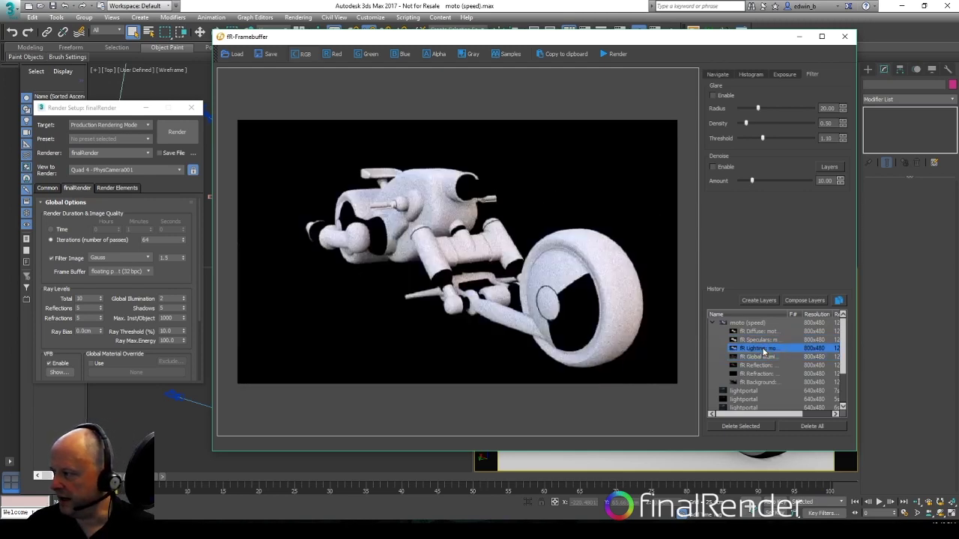
# Enable denoising separately on the Lighting layer with an amount of 25 and on the Global Illumination layer with an amount of 18.
pyautogui.click(712, 166)
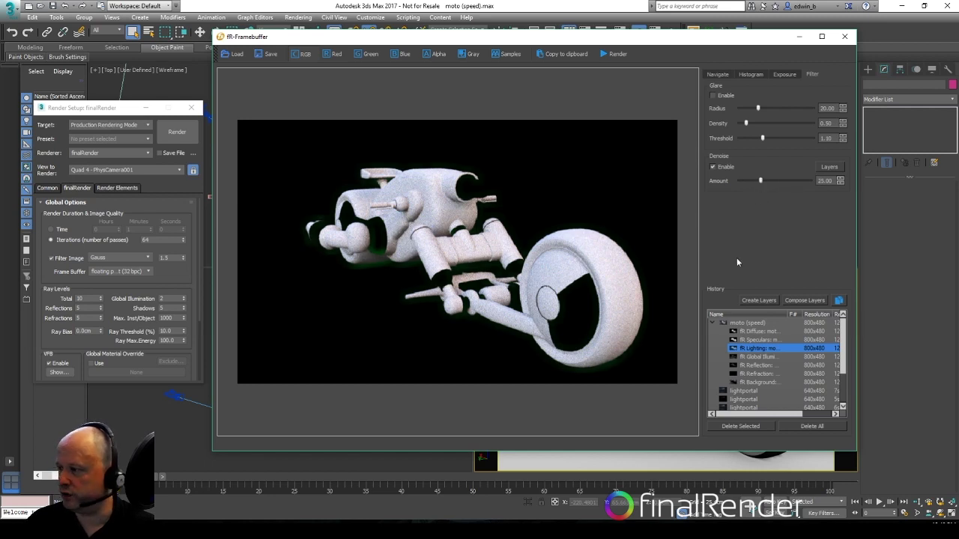
pyautogui.click(759, 358)
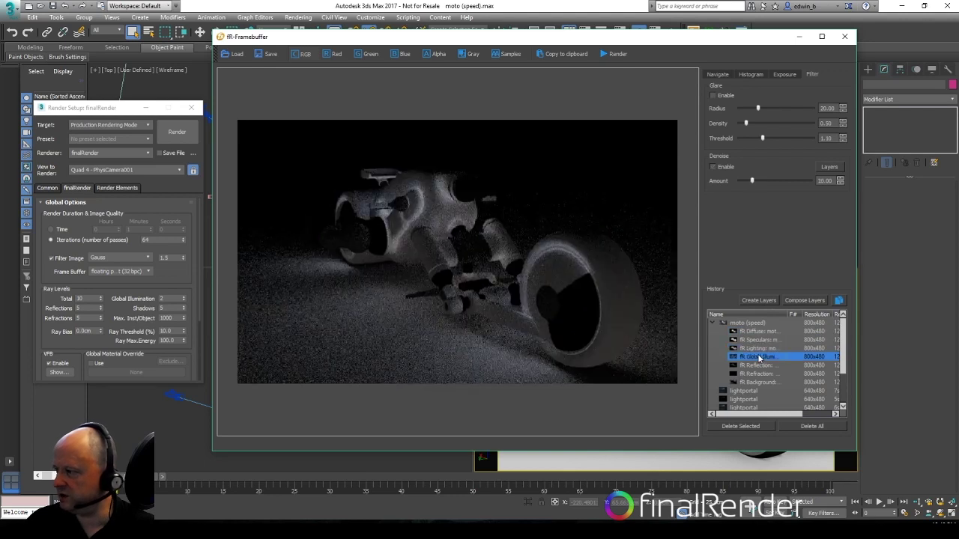
pyautogui.moveTo(750, 184); pyautogui.dragTo(757, 182)
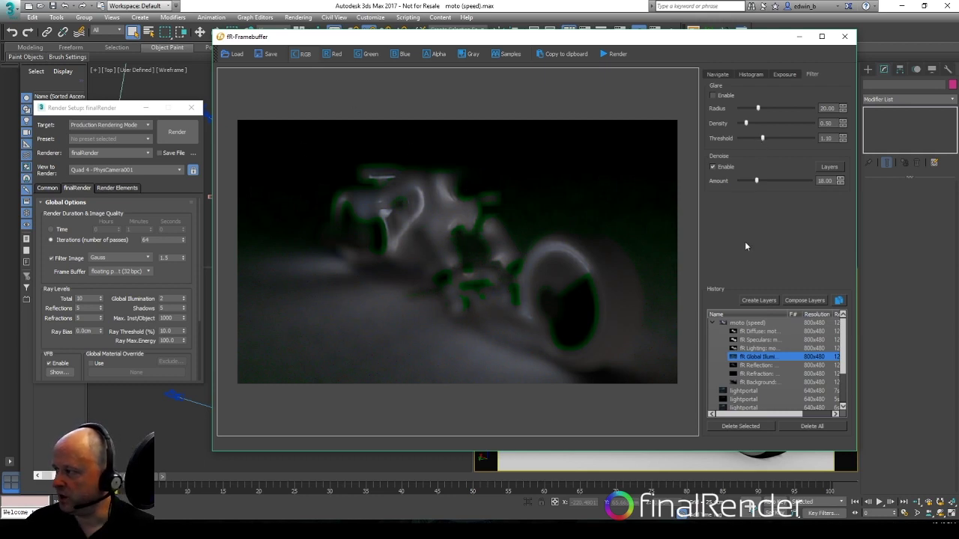
# Compose the denoised layers of the moto (speed) render, examine the image up close, and turn the composition off for comparison.
pyautogui.click(749, 323)
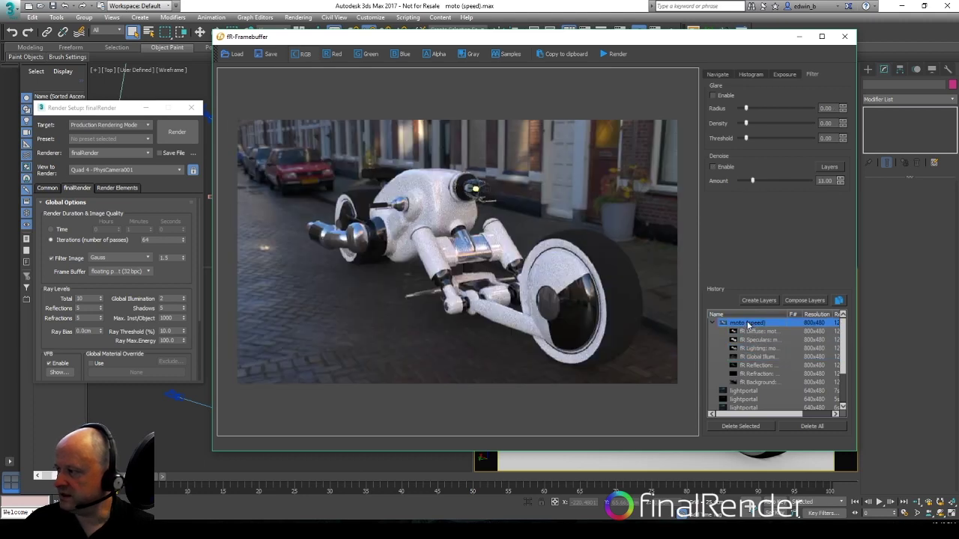
pyautogui.click(802, 301)
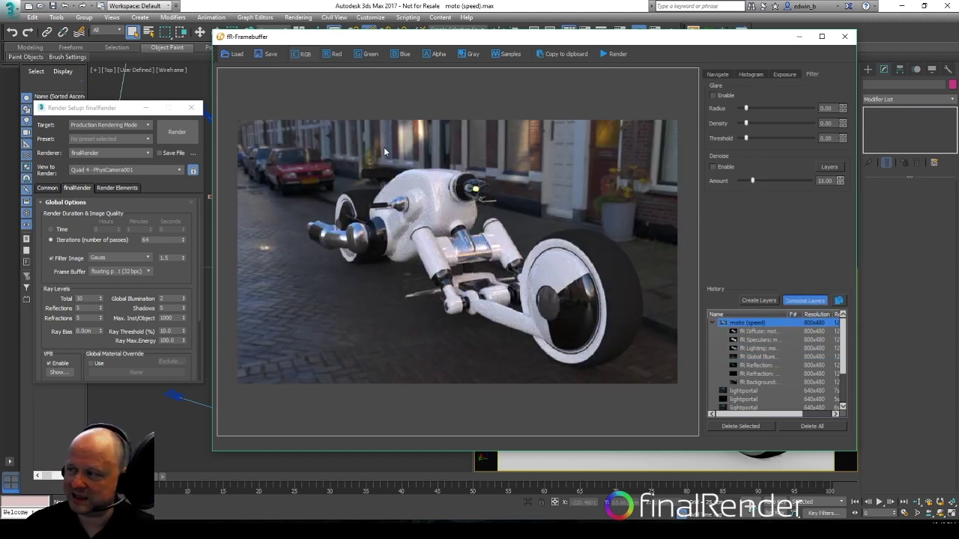
pyautogui.scroll(4, 424, 204)
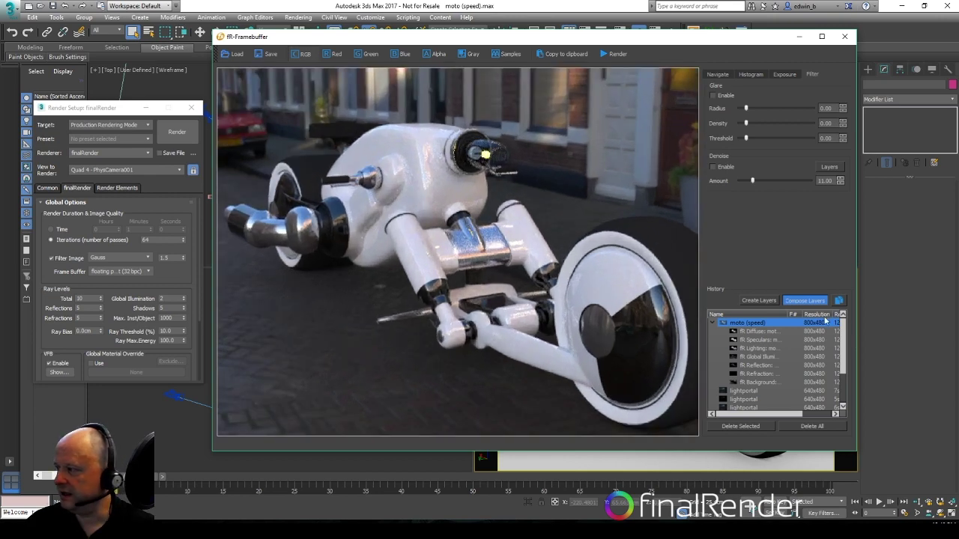
pyautogui.click(801, 300)
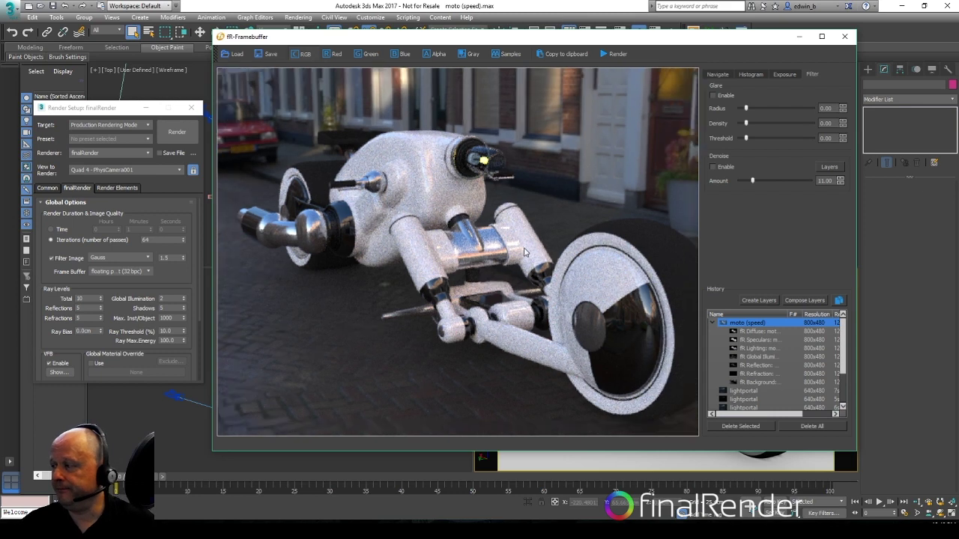
pyautogui.scroll(-1, 420, 231)
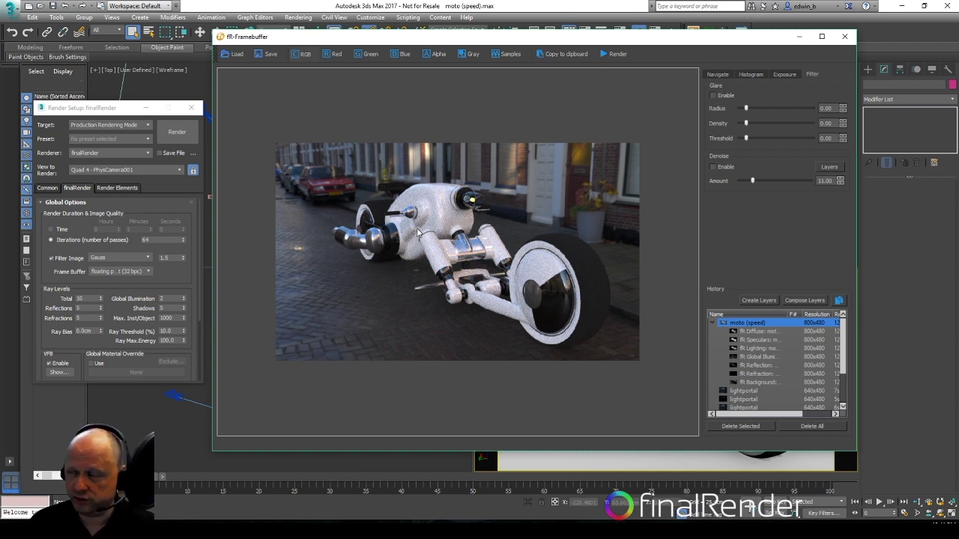
# Delete all entries in the framebuffer history and remove every render element from fR Diffuse to fR Background.
pyautogui.click(117, 188)
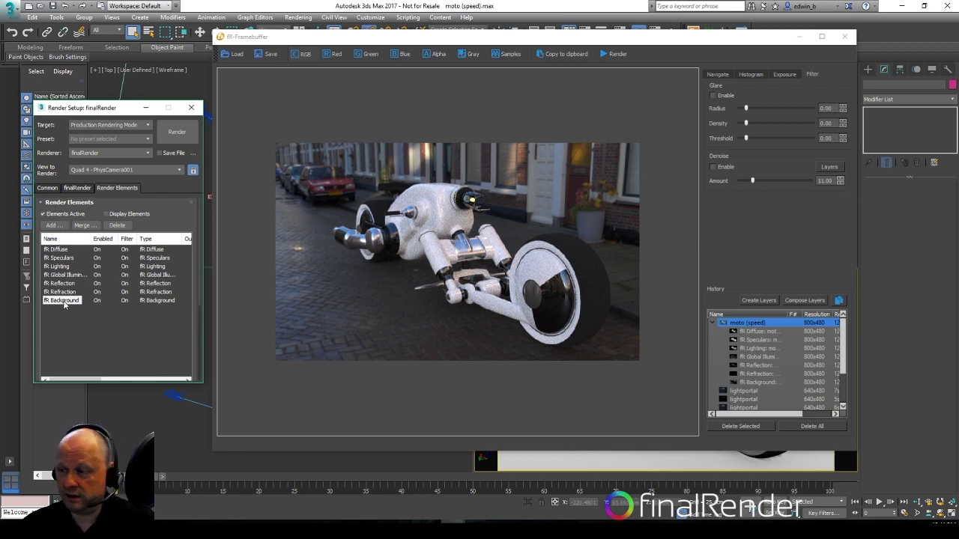
pyautogui.keyDown('shift'); pyautogui.click(56, 249); pyautogui.keyUp('shift')
pyautogui.click(824, 427)
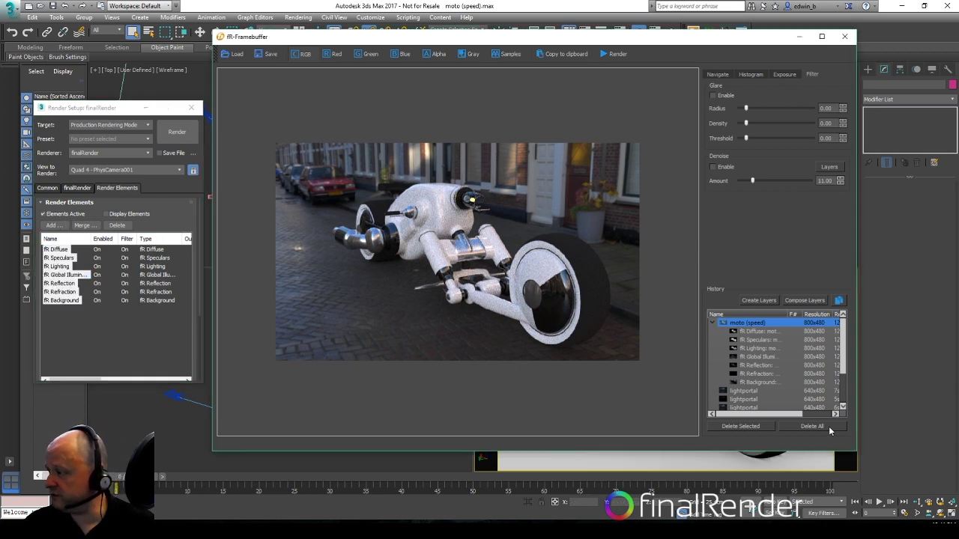
pyautogui.click(849, 38)
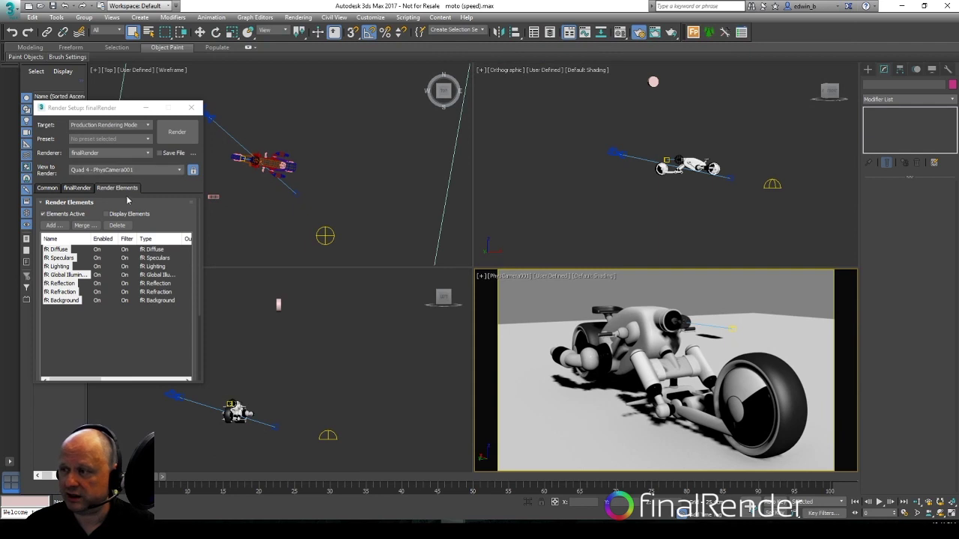
pyautogui.click(127, 226)
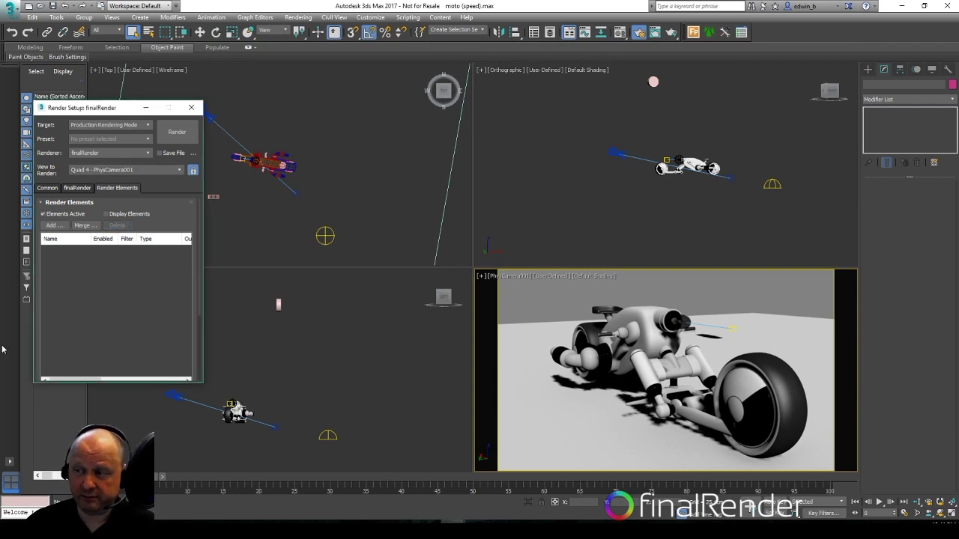
# Reopen the framebuffer from the finalRender settings and use Create Layers to generate the full set of render elements.
pyautogui.click(77, 188)
pyautogui.click(119, 190)
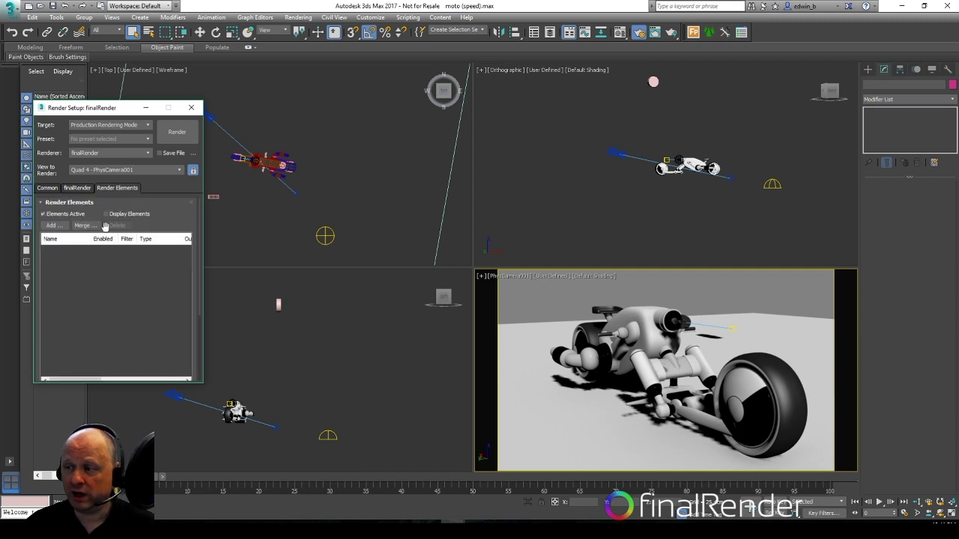
pyautogui.click(77, 188)
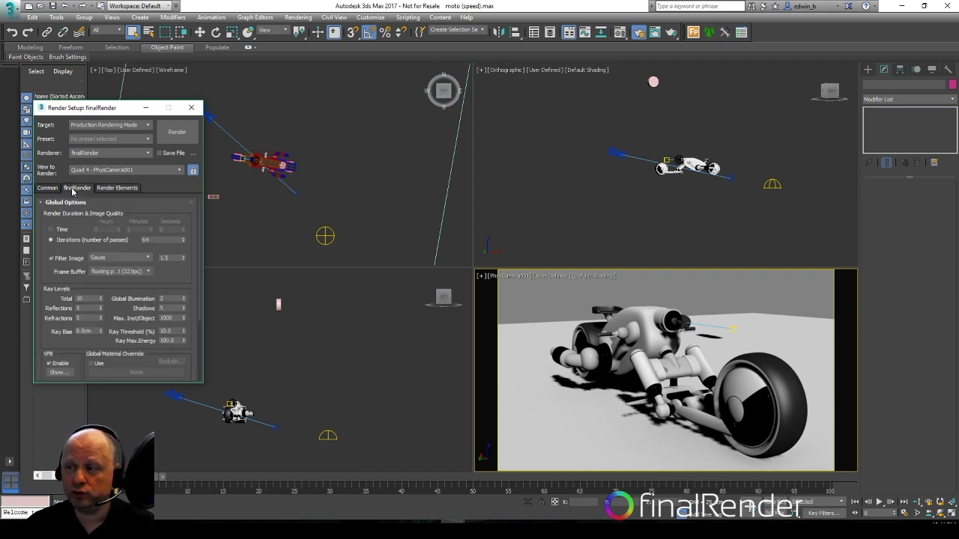
pyautogui.click(59, 372)
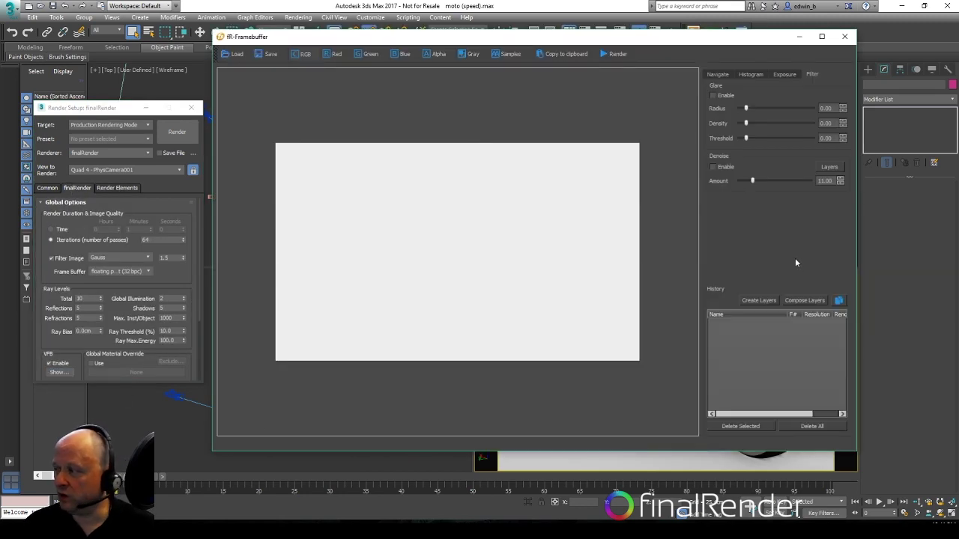
pyautogui.click(117, 188)
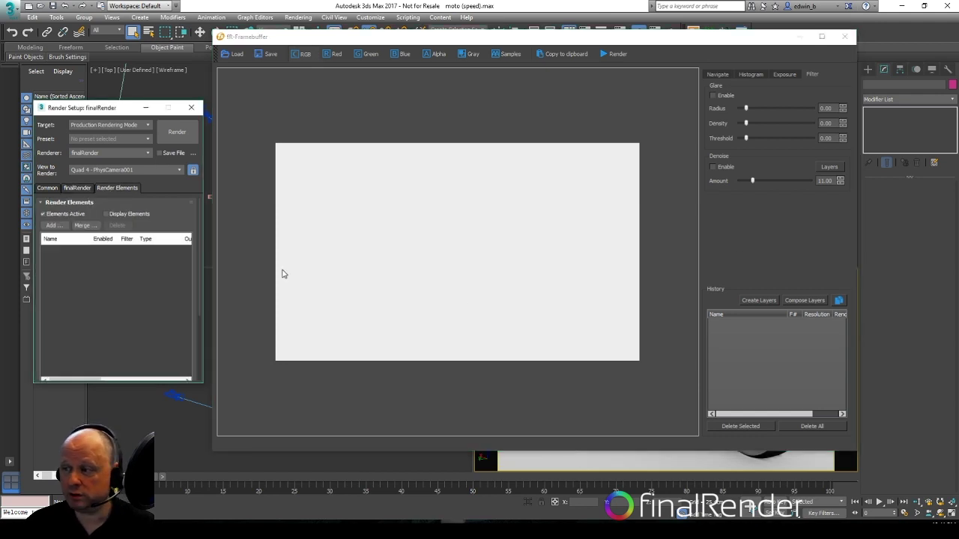
pyautogui.click(761, 302)
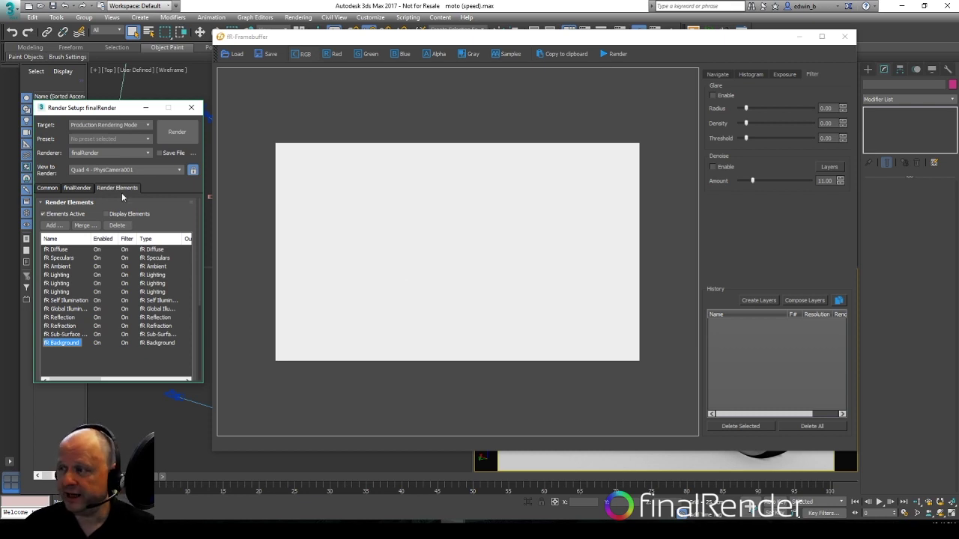
# Render the PhysCamera001 view with the new elements, expand its layers in the history, and enlarge the framebuffer window.
pyautogui.click(187, 133)
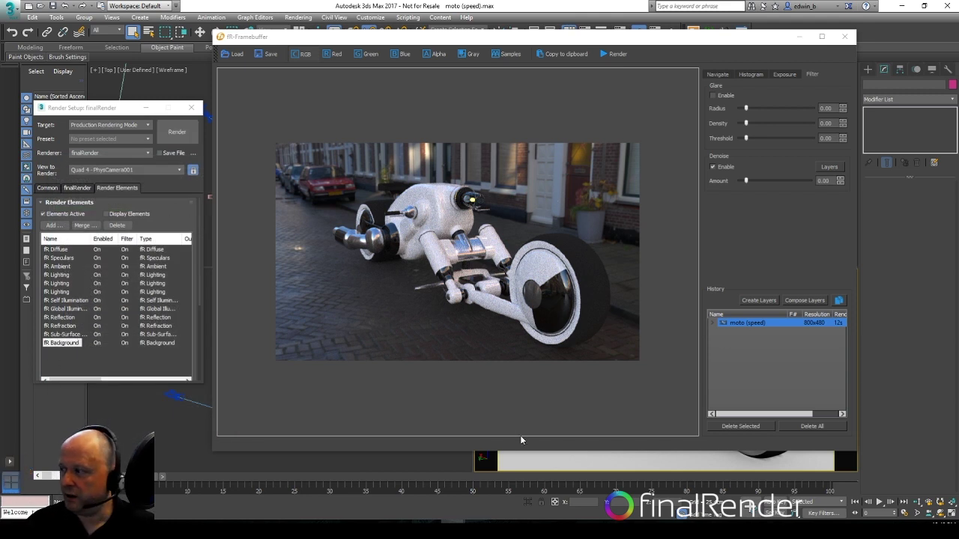
pyautogui.click(714, 322)
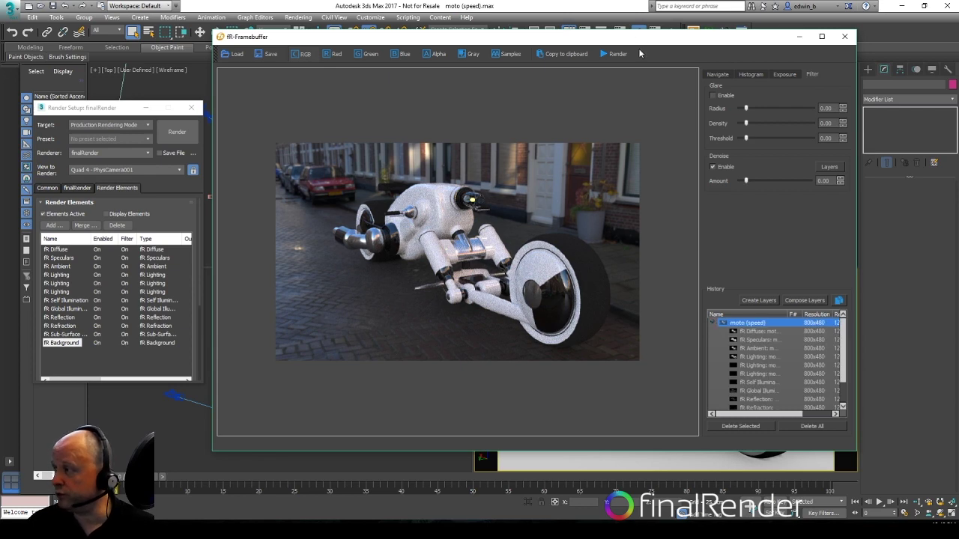
pyautogui.click(798, 301)
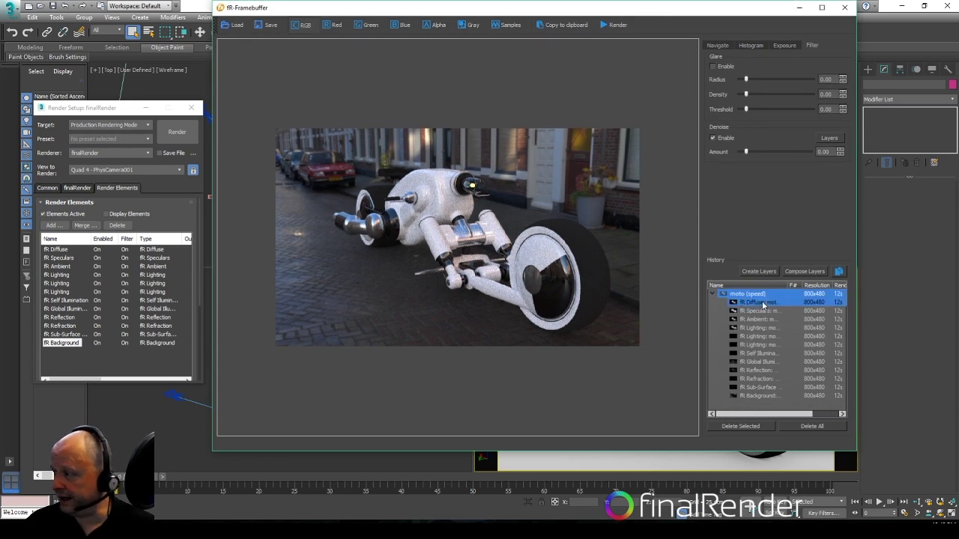
# Examine each layer of the new moto (speed) render in turn, from Speculars through Lighting, Global Illumination and Sub-Surface to Background.
pyautogui.click(779, 310)
pyautogui.click(767, 319)
pyautogui.click(759, 327)
pyautogui.click(759, 337)
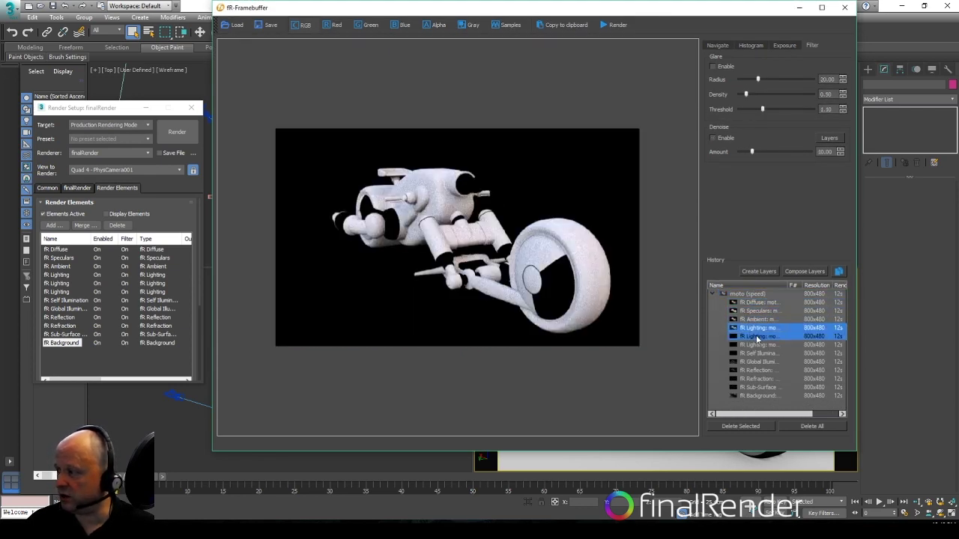
pyautogui.click(757, 344)
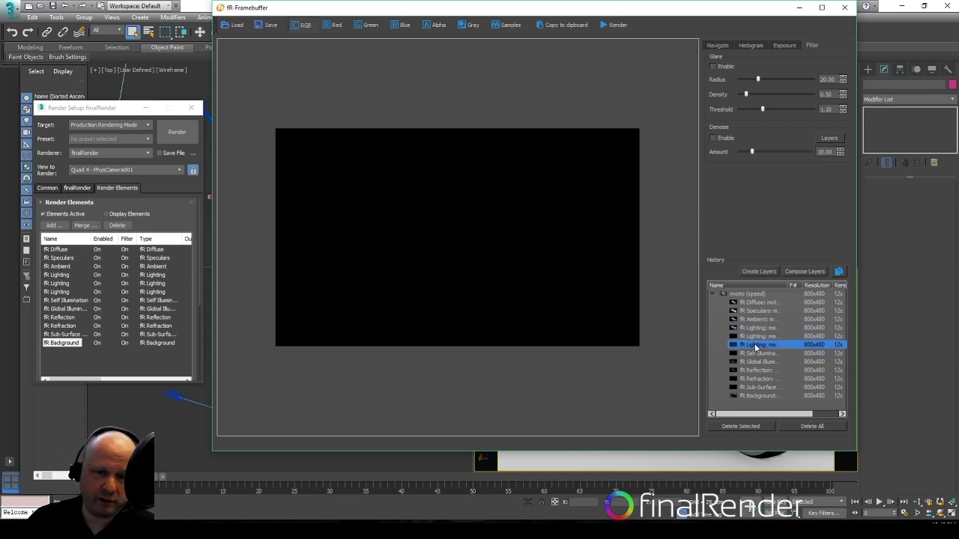
pyautogui.click(754, 353)
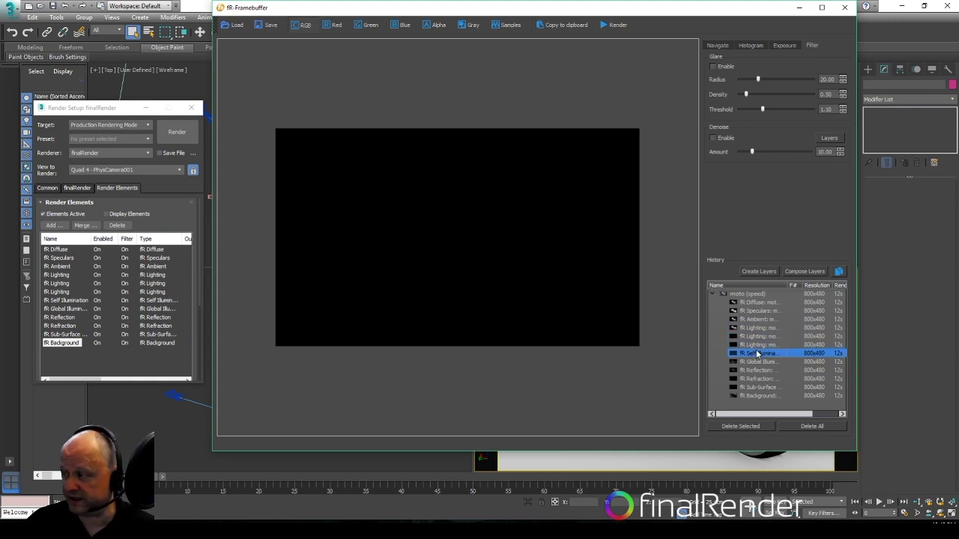
pyautogui.click(753, 362)
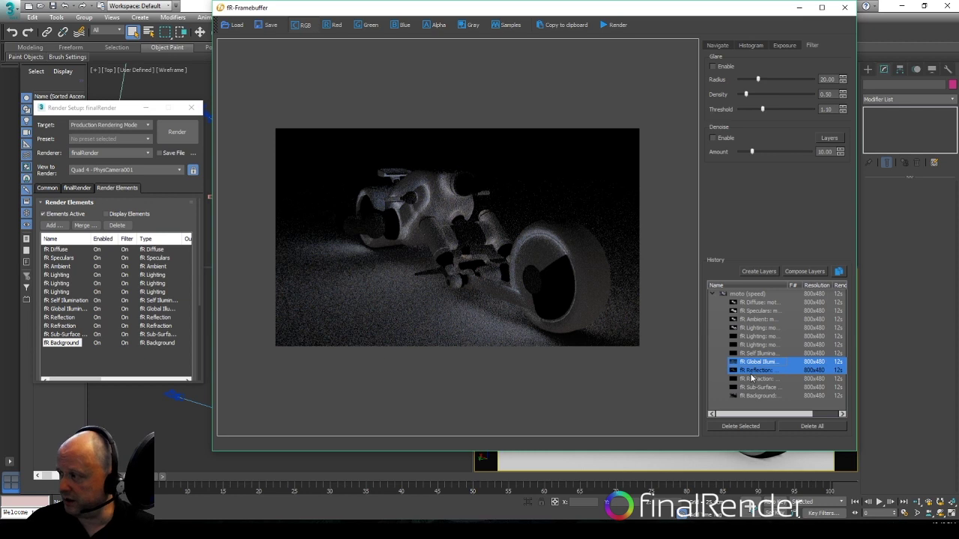
pyautogui.click(753, 370)
pyautogui.click(755, 379)
pyautogui.click(755, 387)
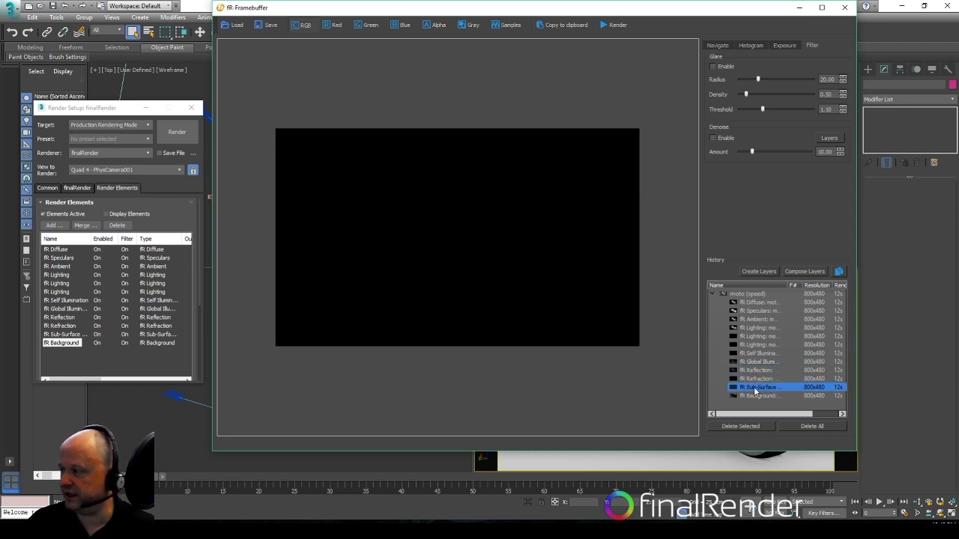
pyautogui.click(754, 396)
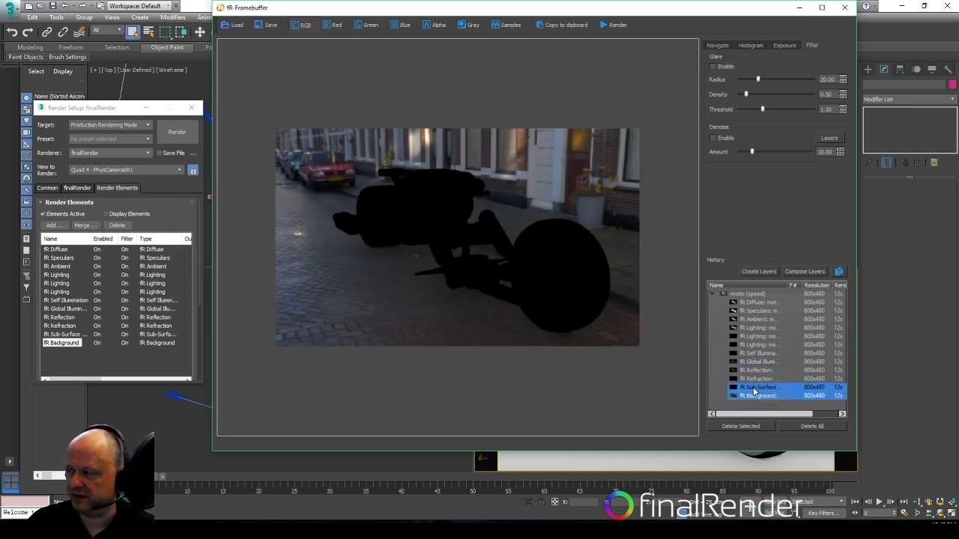
pyautogui.click(754, 387)
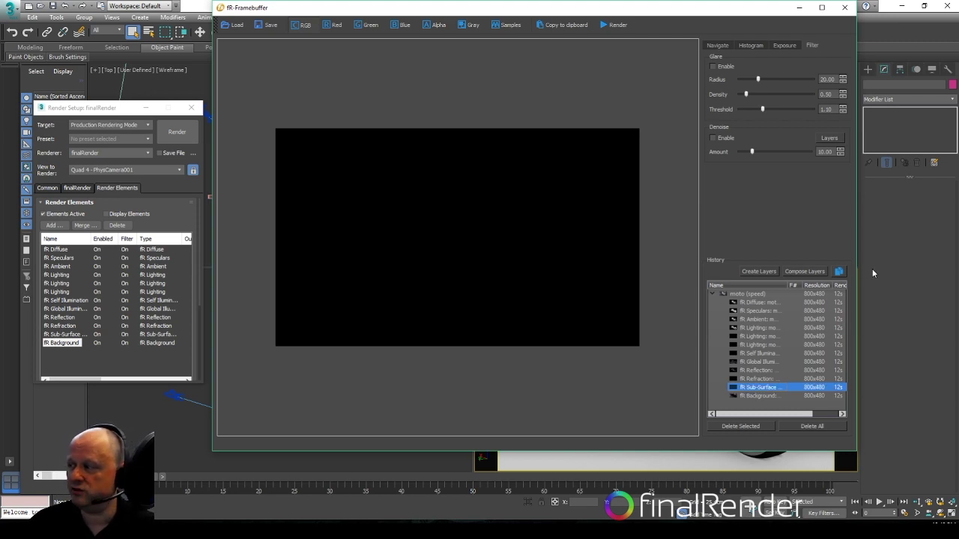
# Start opening another scene without saving the motorcycle scene and browse to the 3dsMax scenes\finalRender\finalRender folder.
pyautogui.click(49, 189)
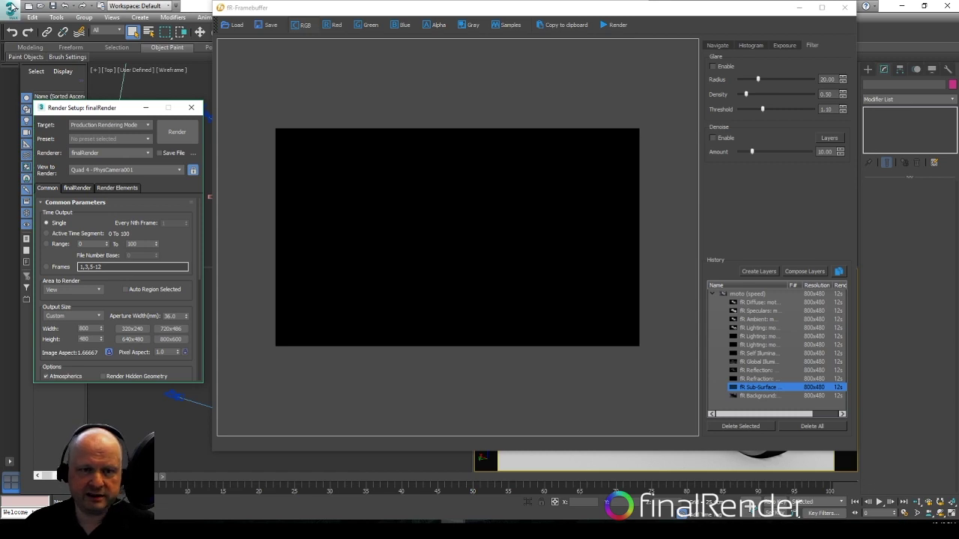
pyautogui.click(41, 6)
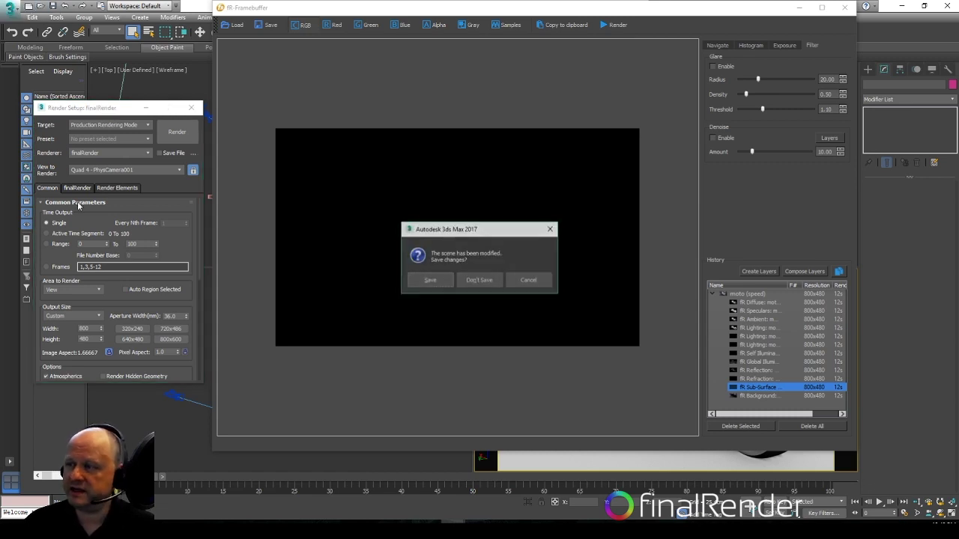
pyautogui.click(479, 280)
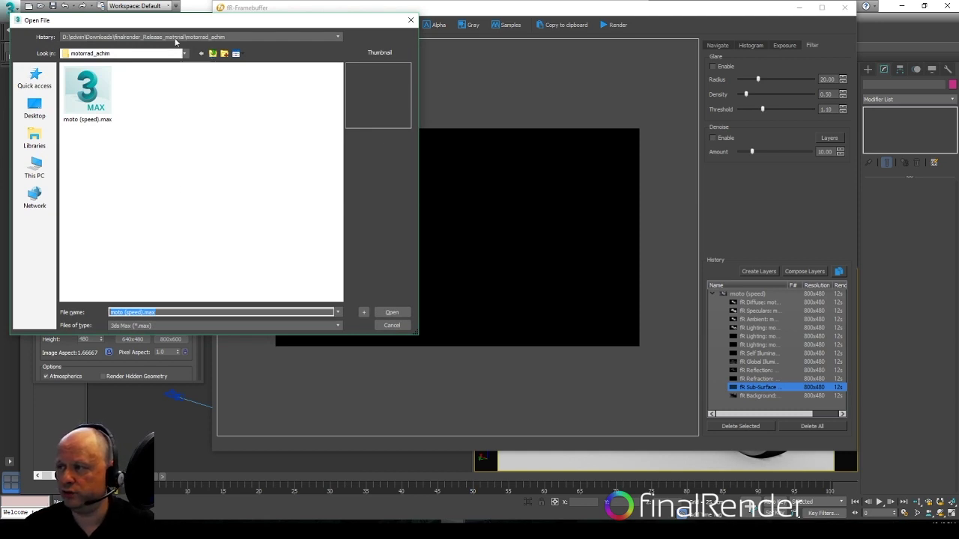
pyautogui.click(176, 39)
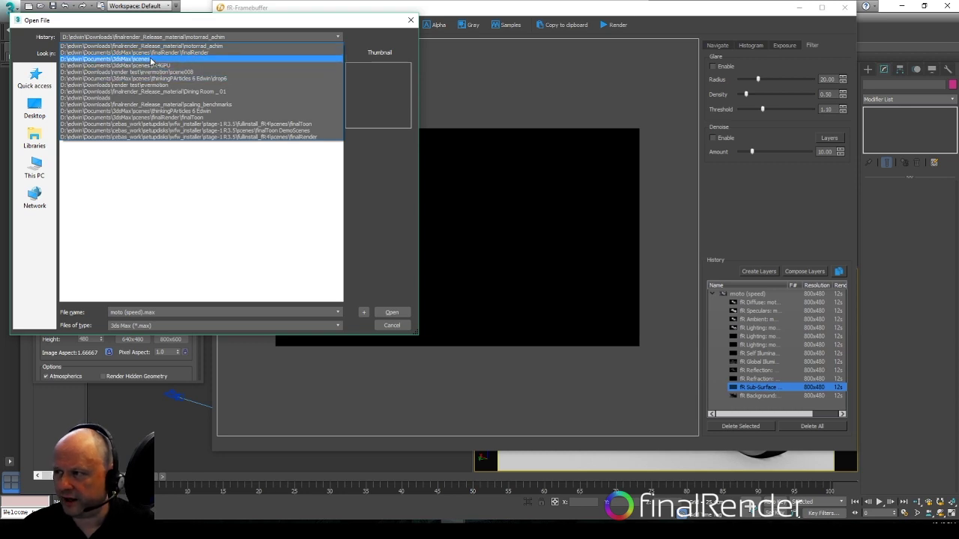
pyautogui.click(153, 104)
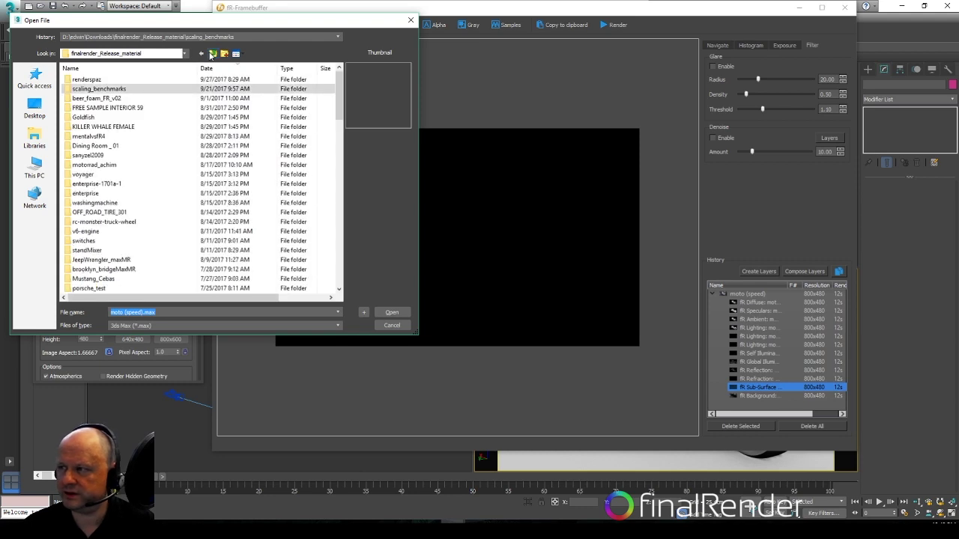
pyautogui.click(139, 38)
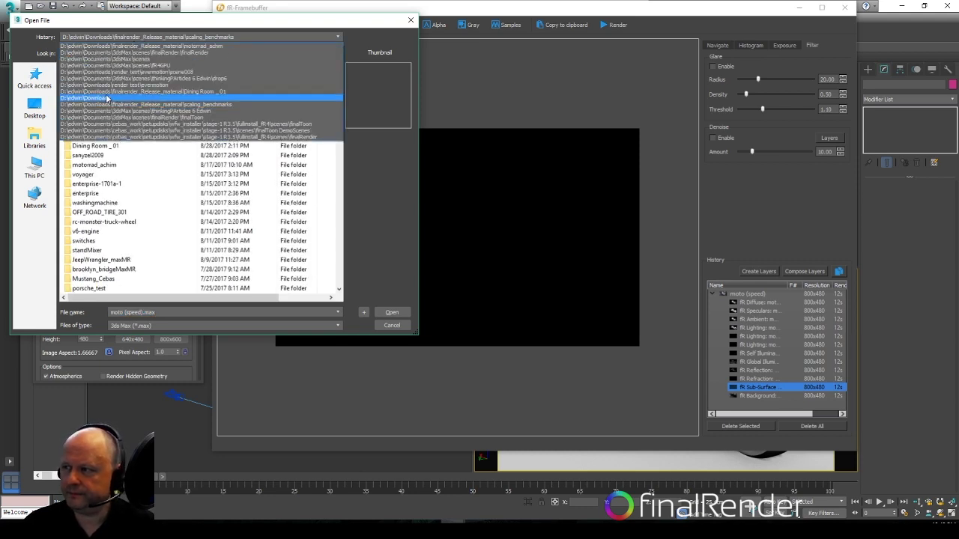
pyautogui.click(120, 59)
pyautogui.scroll(-10, 136, 206)
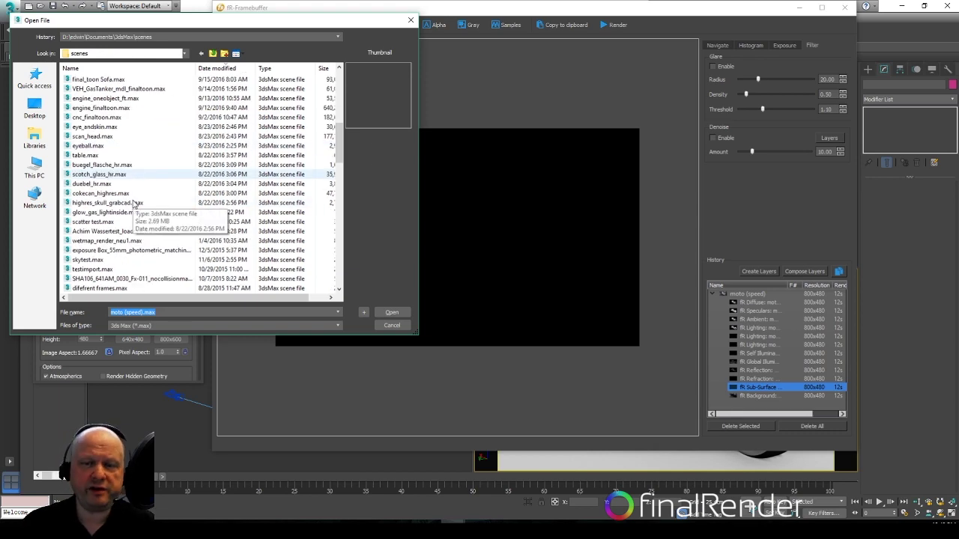
pyautogui.scroll(-15, 133, 202)
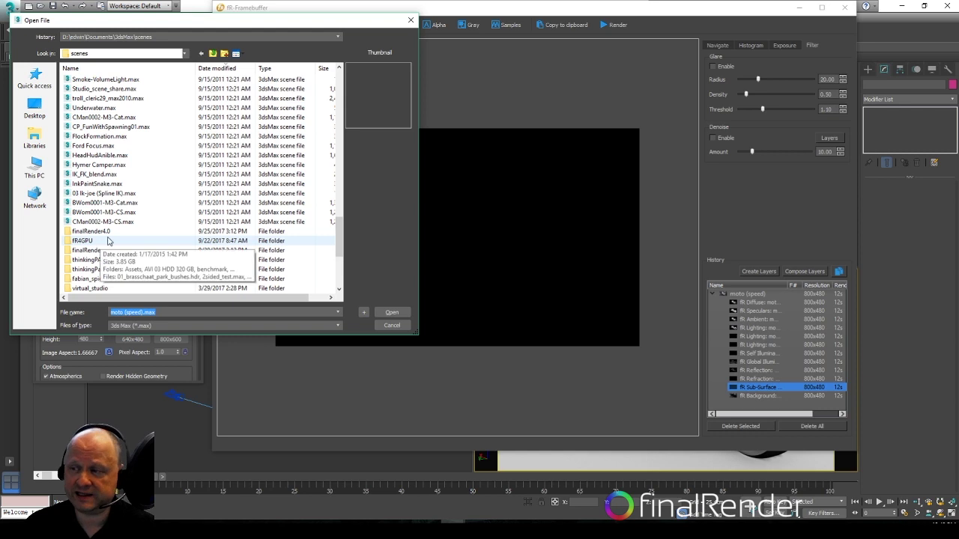
pyautogui.doubleClick(107, 251)
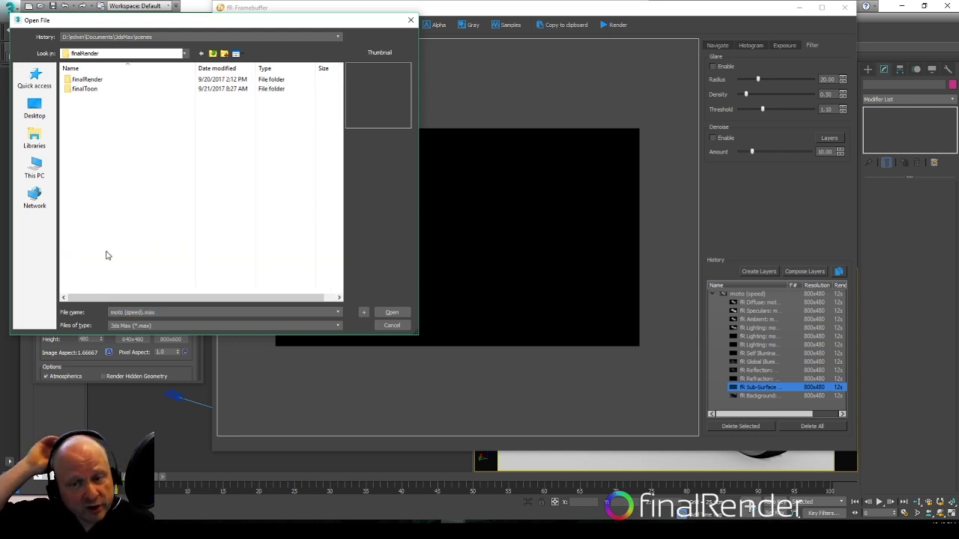
pyautogui.doubleClick(89, 80)
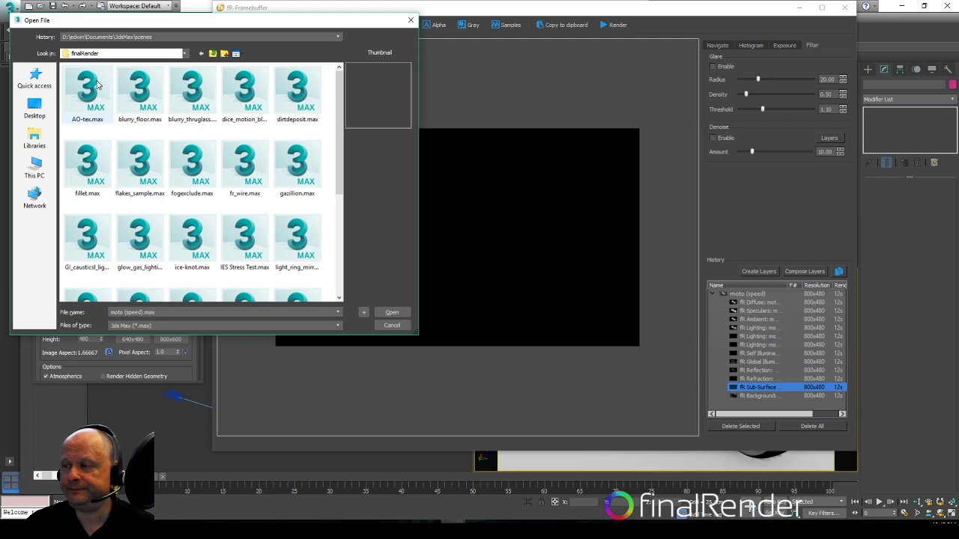
# Open GI_causticsl_light.max adopting the file's unit scale, and close the framebuffer window.
pyautogui.scroll(-2, 96, 90)
pyautogui.click(99, 133)
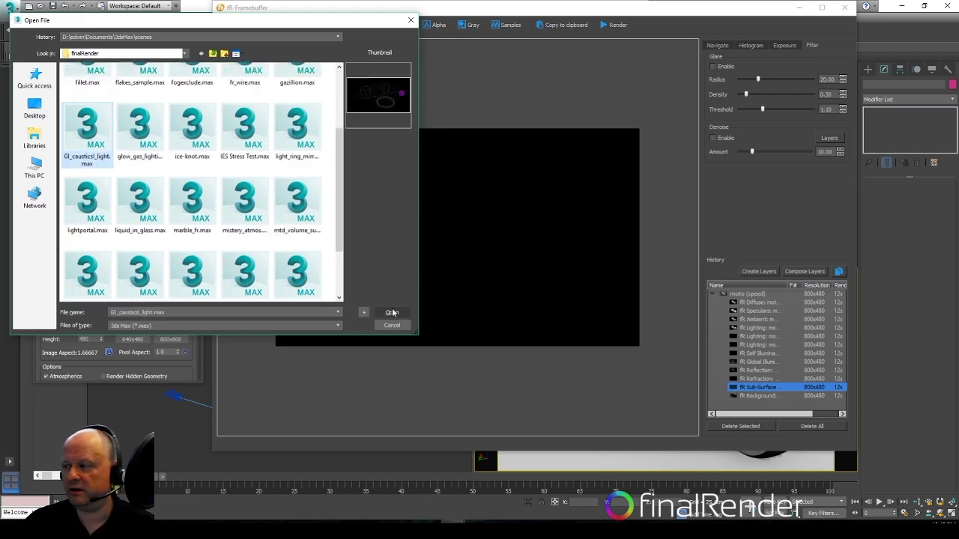
pyautogui.click(392, 312)
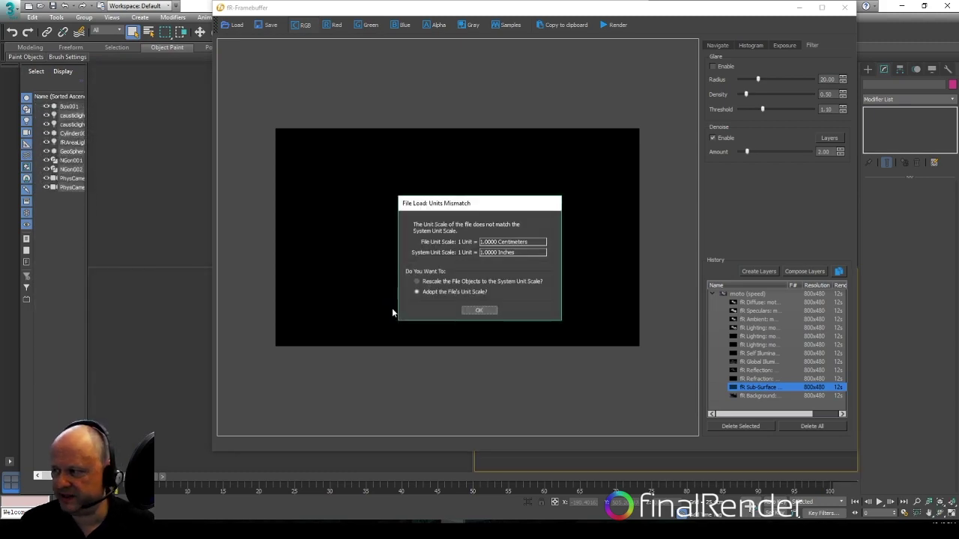
pyautogui.click(482, 310)
pyautogui.click(845, 7)
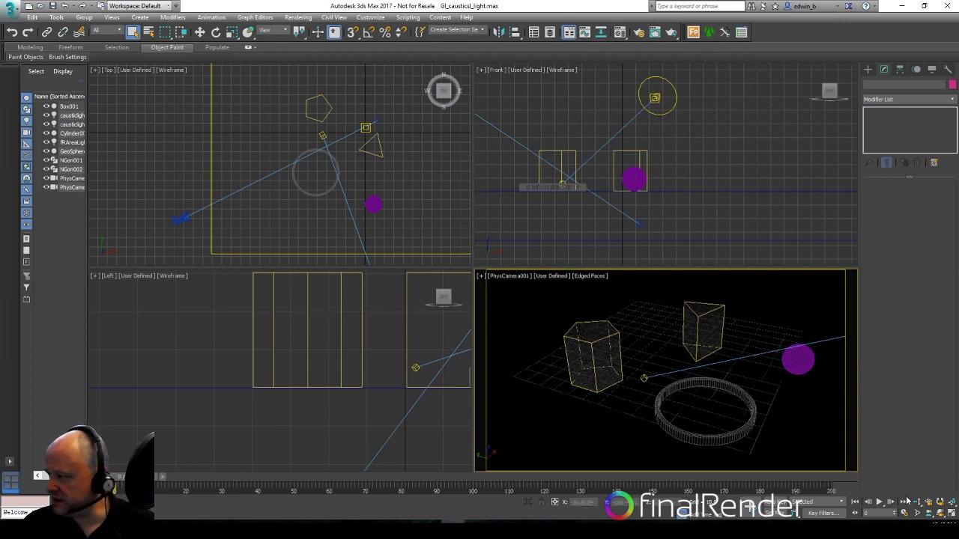
# Maximize the PhysCamera001 viewport and set the render output width to 800 pixels.
pyautogui.click(952, 513)
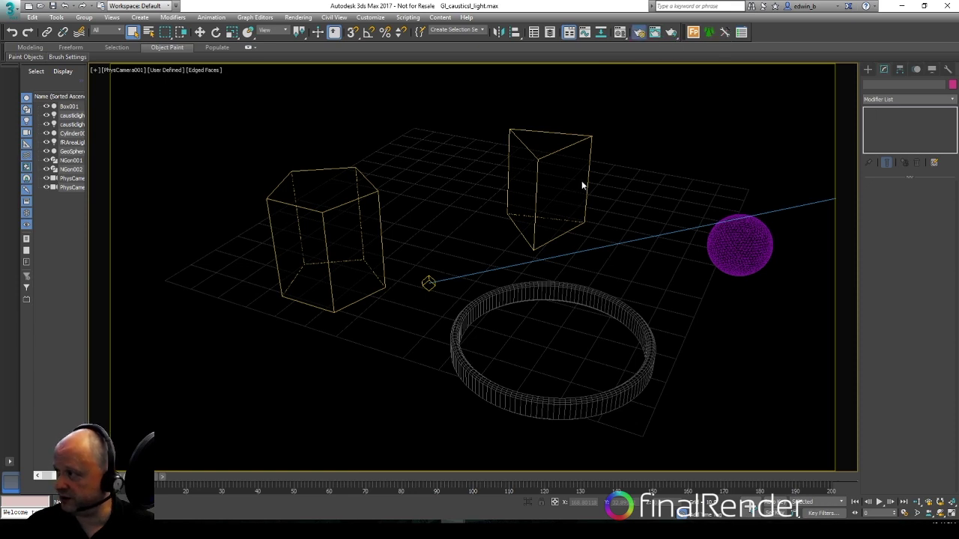
pyautogui.press('F10')
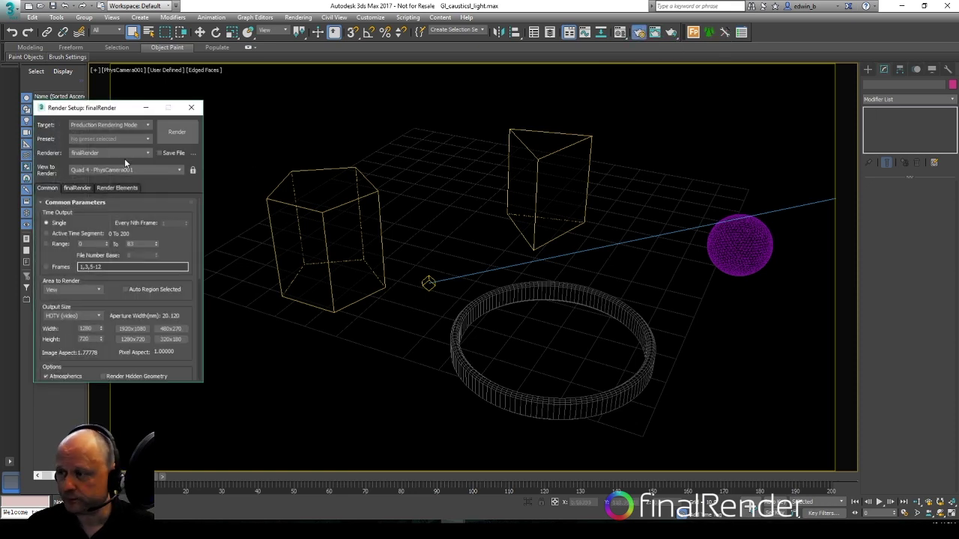
pyautogui.click(76, 188)
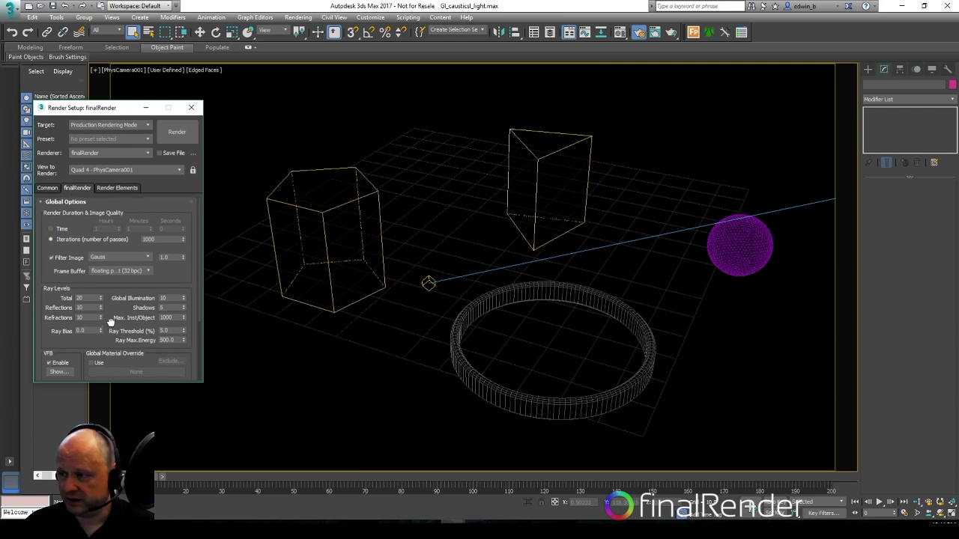
pyautogui.click(47, 188)
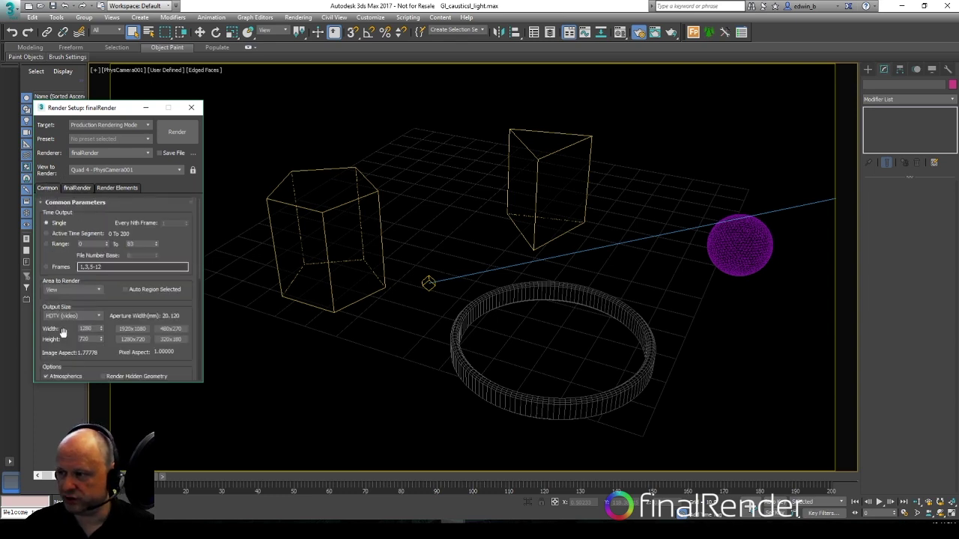
pyautogui.doubleClick(88, 328)
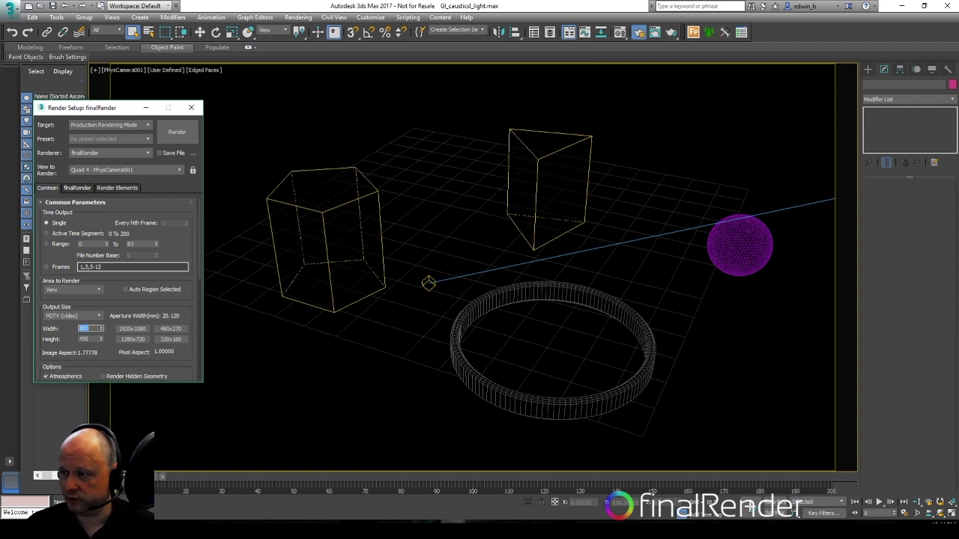
# Render the PhysCamera001 view and inspect the caustics around the glass prisms, sphere and gold ring in the framebuffer.
pyautogui.click(78, 187)
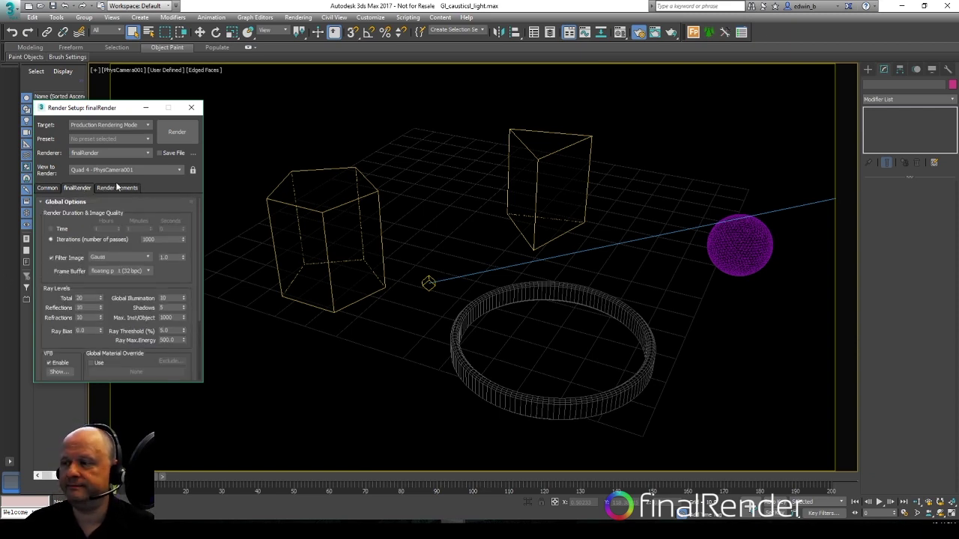
pyautogui.click(176, 132)
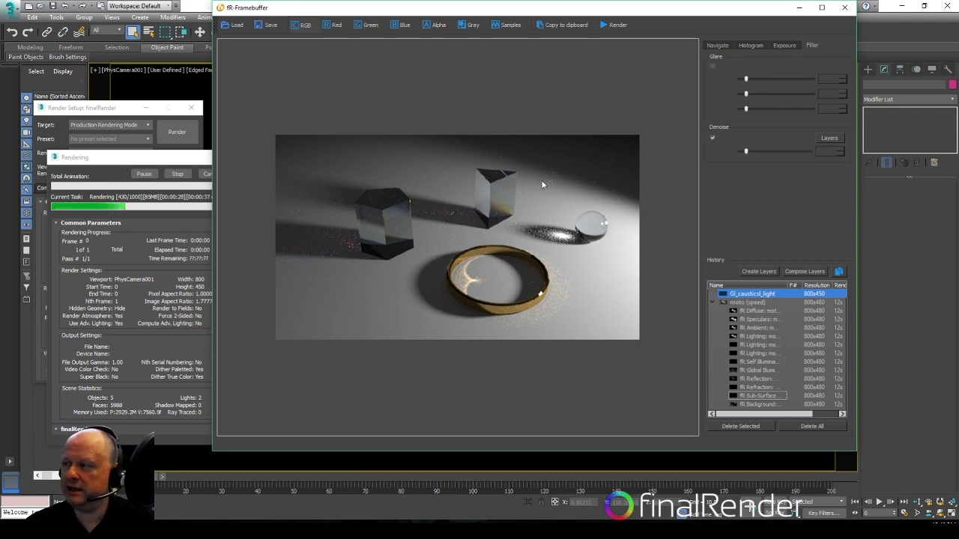
pyautogui.scroll(2, 467, 223)
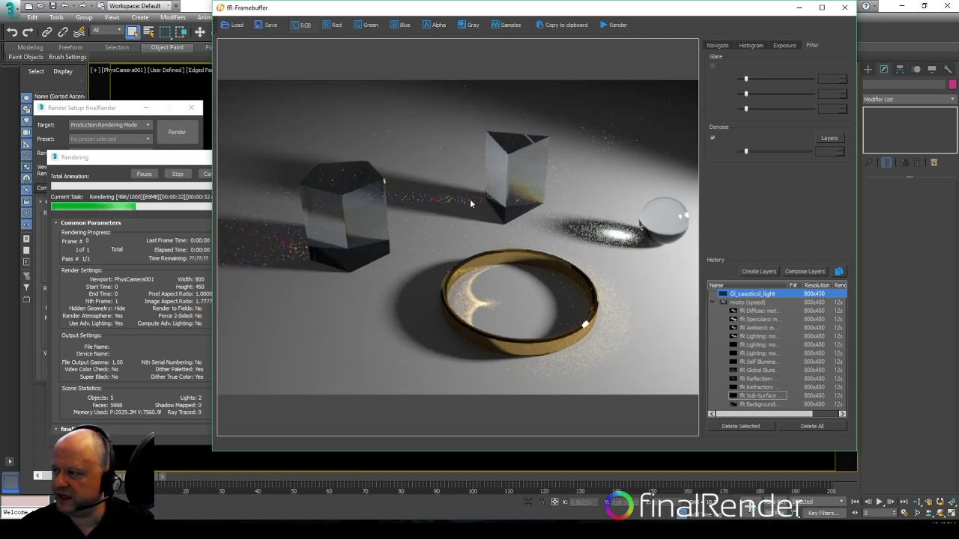
pyautogui.scroll(-2, 459, 203)
pyautogui.scroll(3, 452, 202)
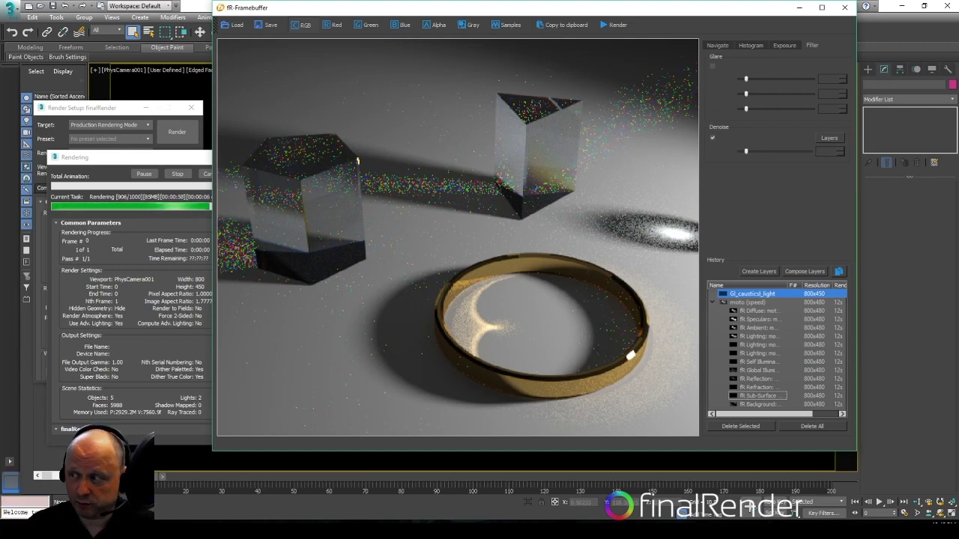
pyautogui.scroll(-4, 411, 166)
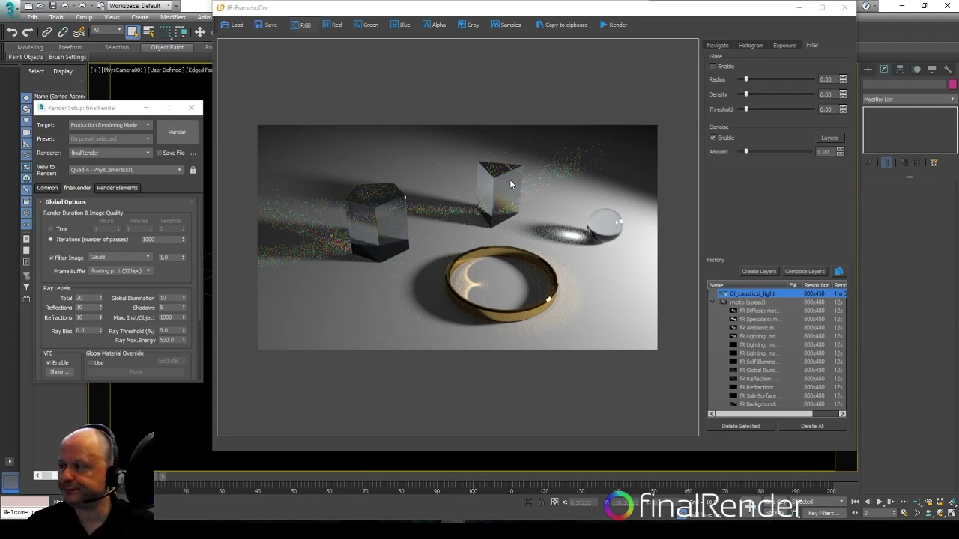
# Open light_ring_mirror.max without saving the caustics scene, adopt the file's gamma and unit settings, and close the framebuffer.
pyautogui.click(41, 6)
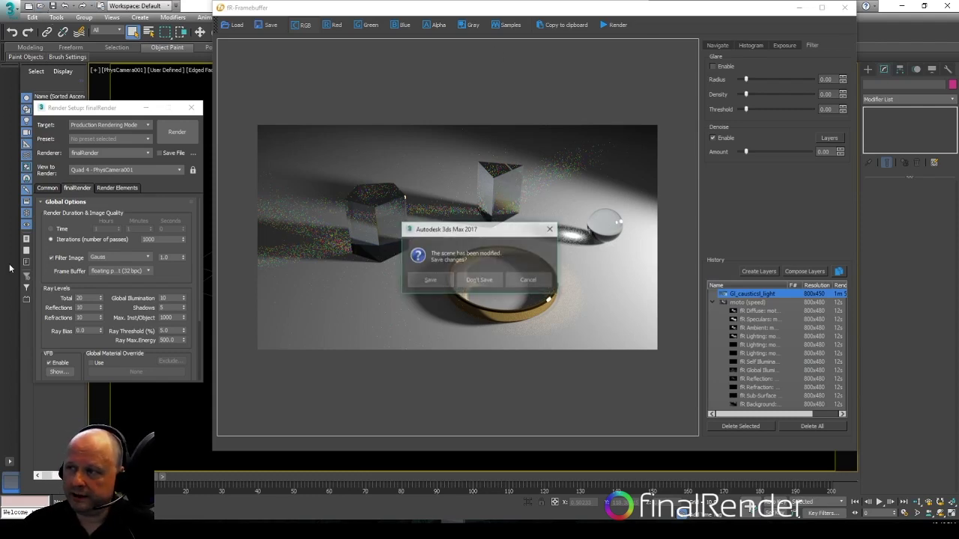
pyautogui.click(468, 281)
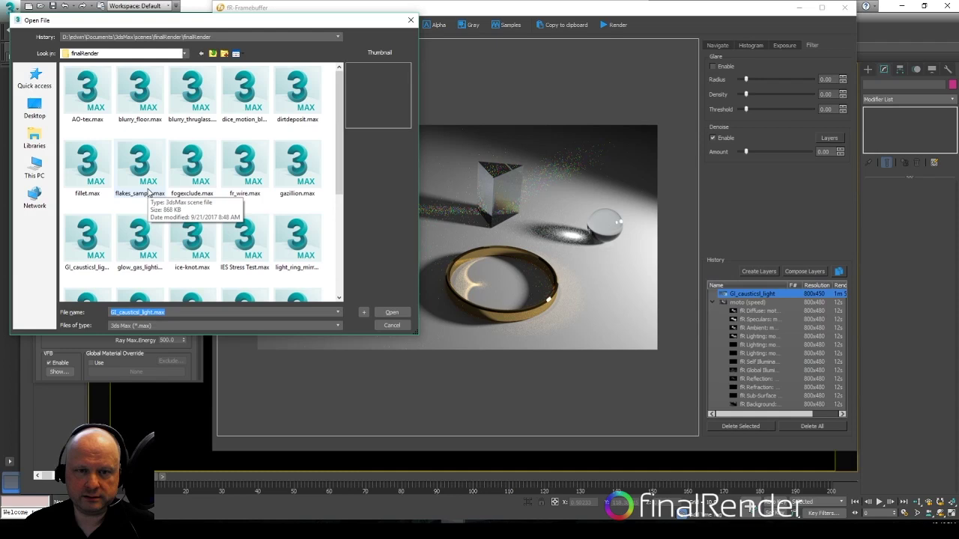
pyautogui.scroll(-3, 260, 254)
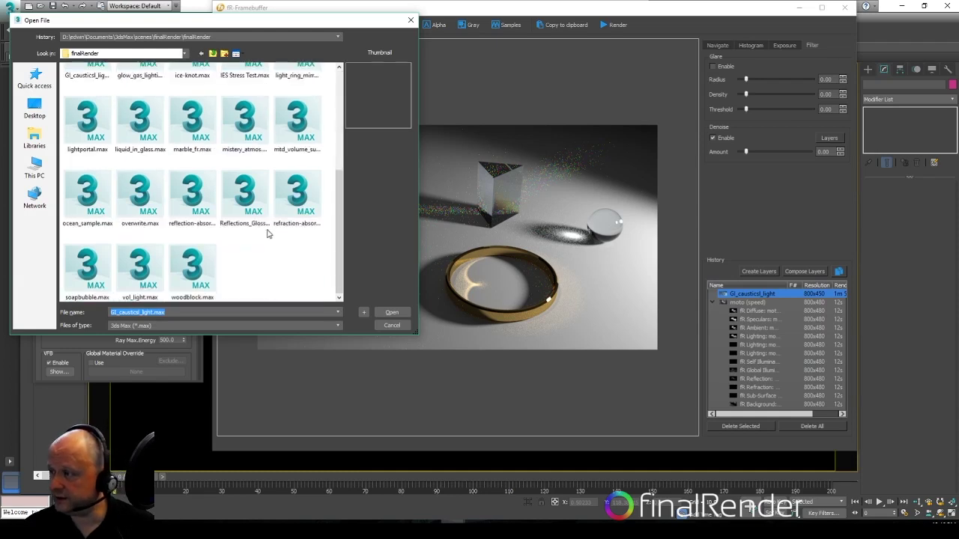
pyautogui.scroll(2, 293, 164)
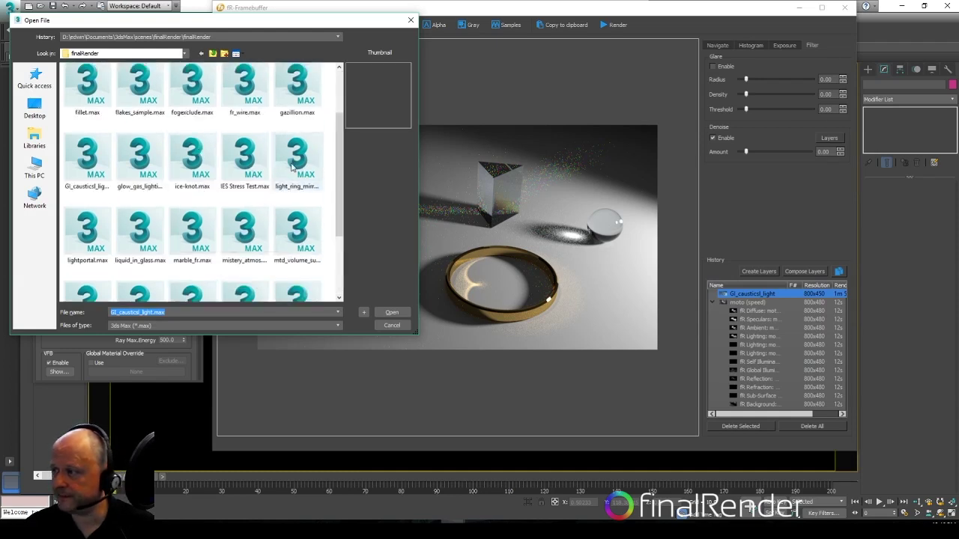
pyautogui.click(297, 158)
pyautogui.click(391, 312)
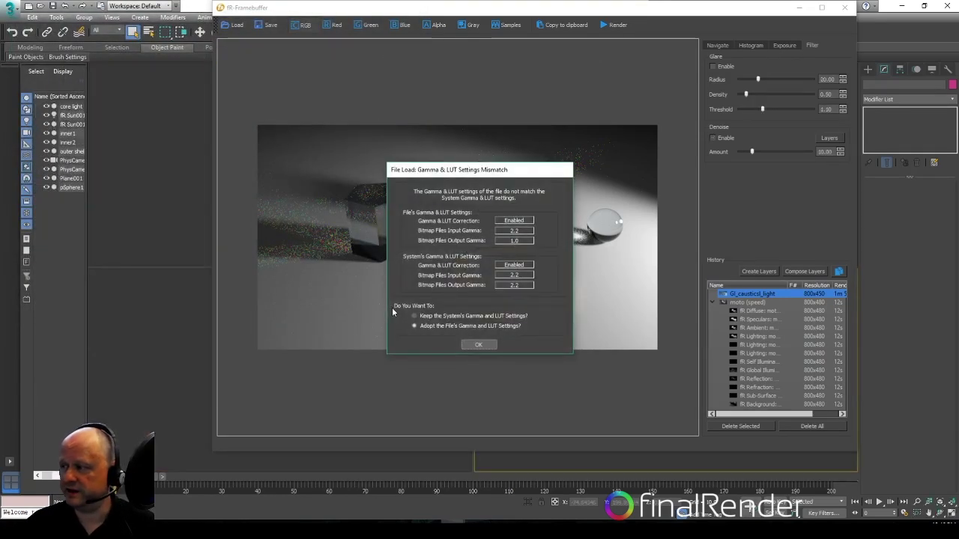
pyautogui.click(490, 343)
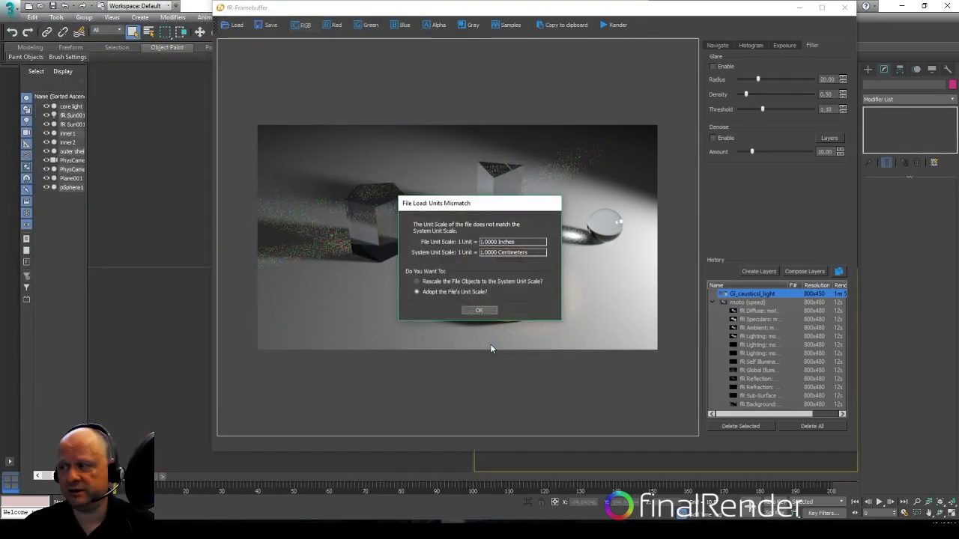
pyautogui.click(486, 306)
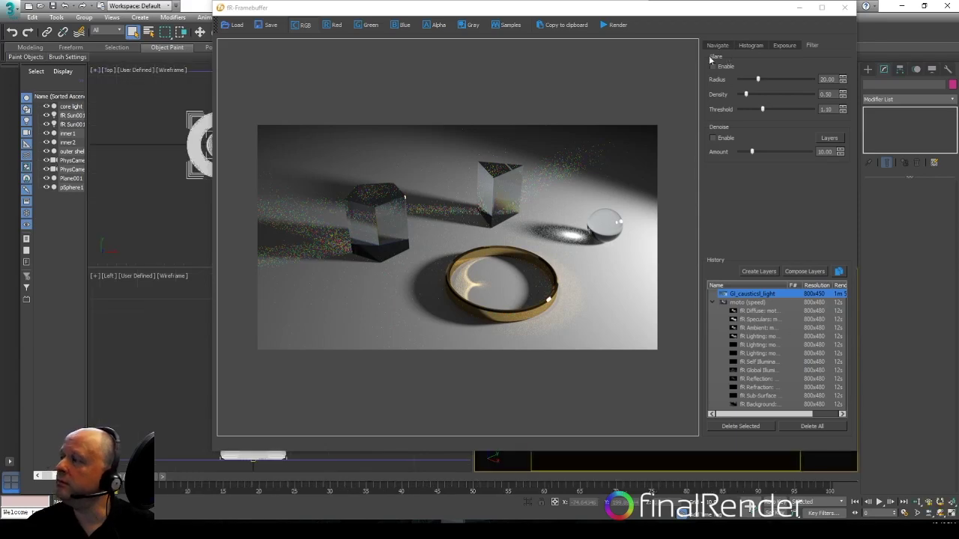
pyautogui.click(844, 7)
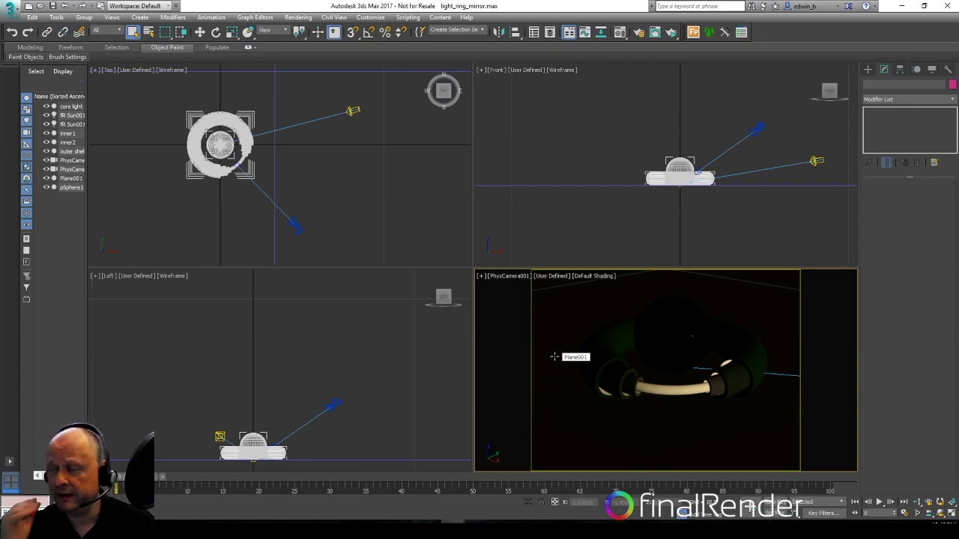
# Start an ActiveShade rendering of the PhysCamera001 view and place its window over the camera viewport.
pyautogui.click(671, 32)
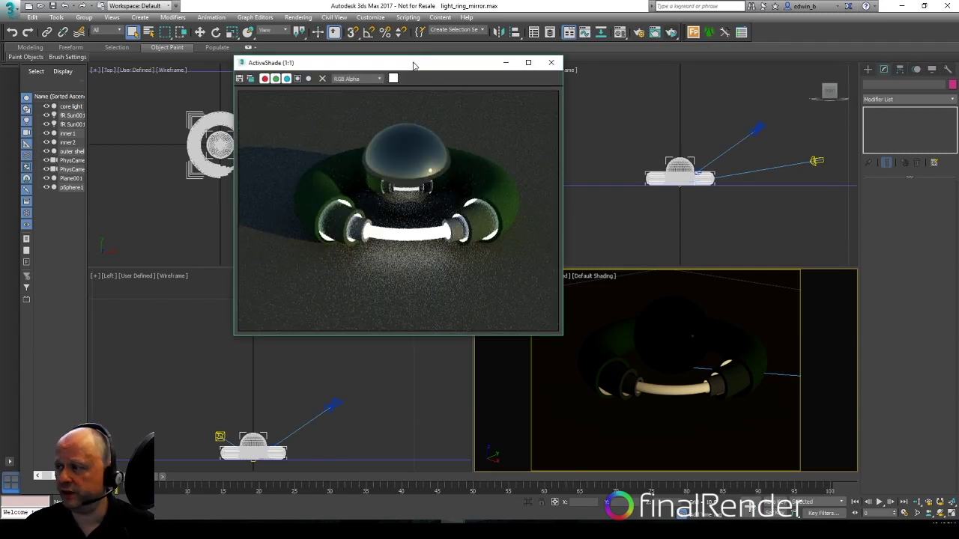
pyautogui.moveTo(414, 67); pyautogui.dragTo(686, 228)
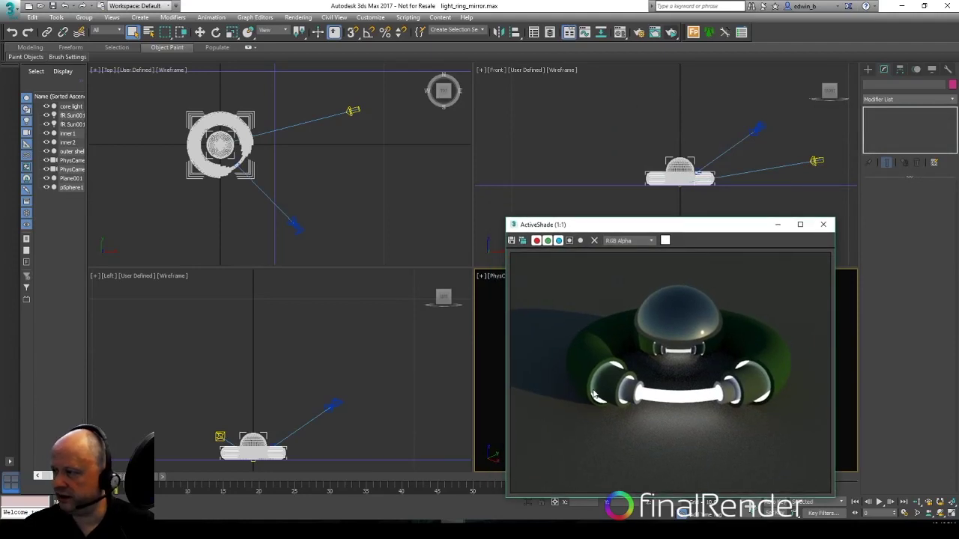
# Raise the fR Sun high above the ring in the Left view to light the ActiveShade scene from overhead.
pyautogui.click(405, 127)
pyautogui.press('w')
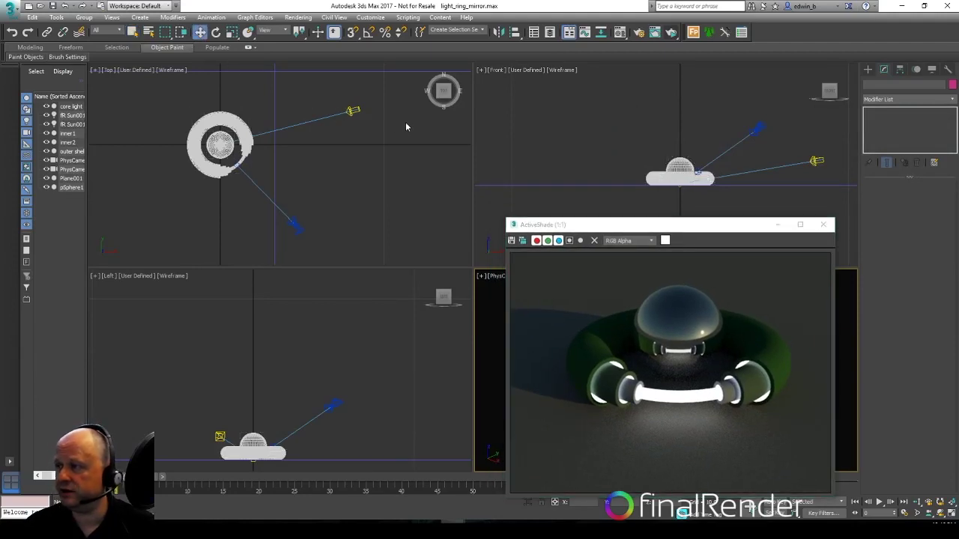
pyautogui.click(349, 111)
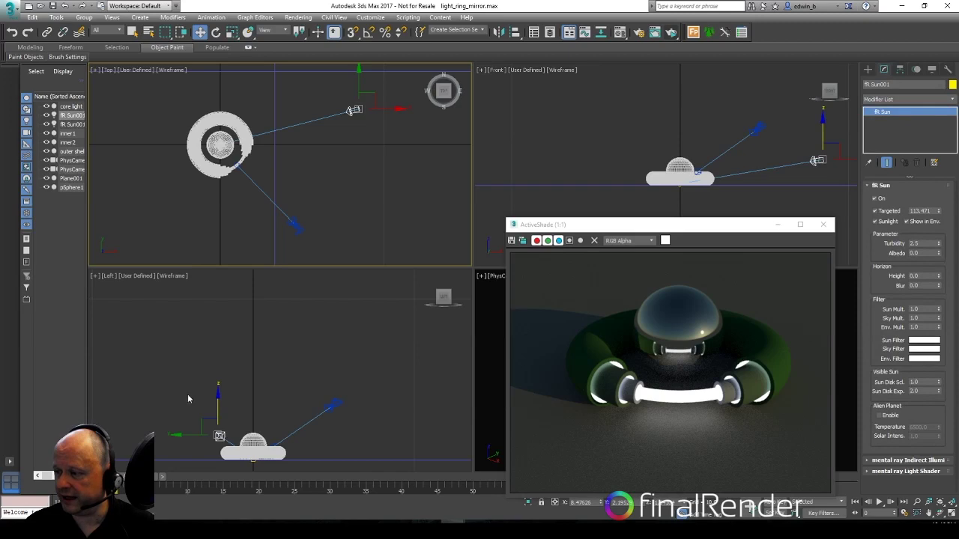
pyautogui.moveTo(217, 397); pyautogui.dragTo(218, 322)
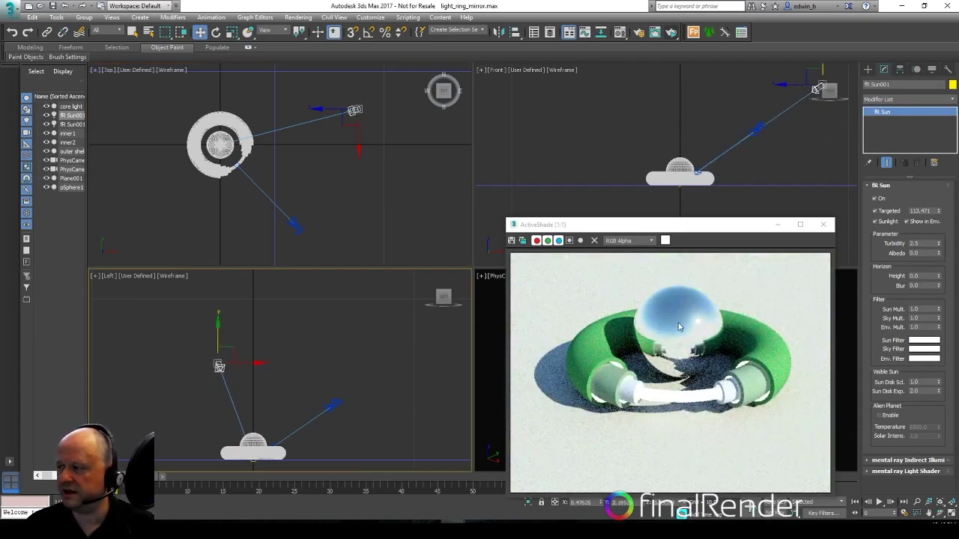
# Lower the fR Sun in the Left view to just above the ground for low evening lighting.
pyautogui.click(218, 325)
pyautogui.click(220, 368)
pyautogui.moveTo(216, 330); pyautogui.dragTo(217, 395)
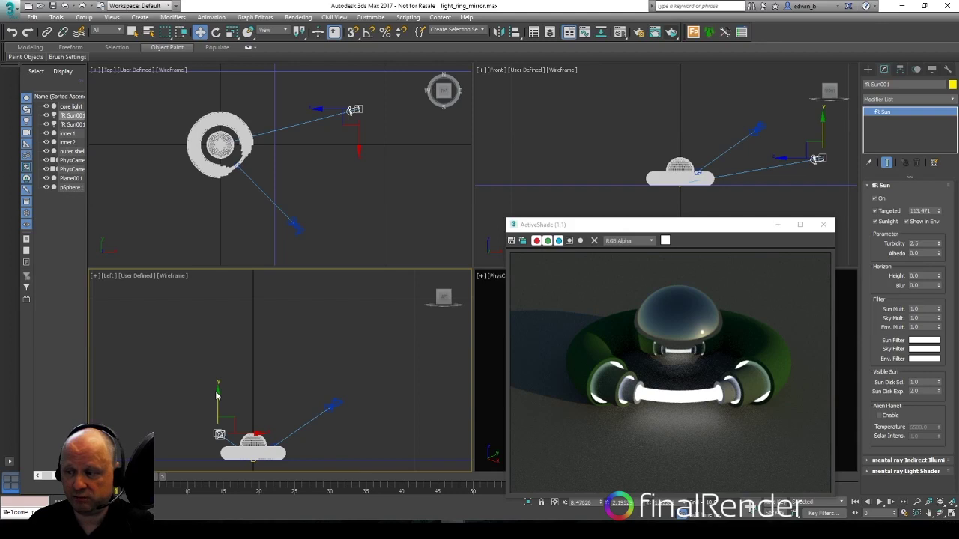
pyautogui.click(218, 397)
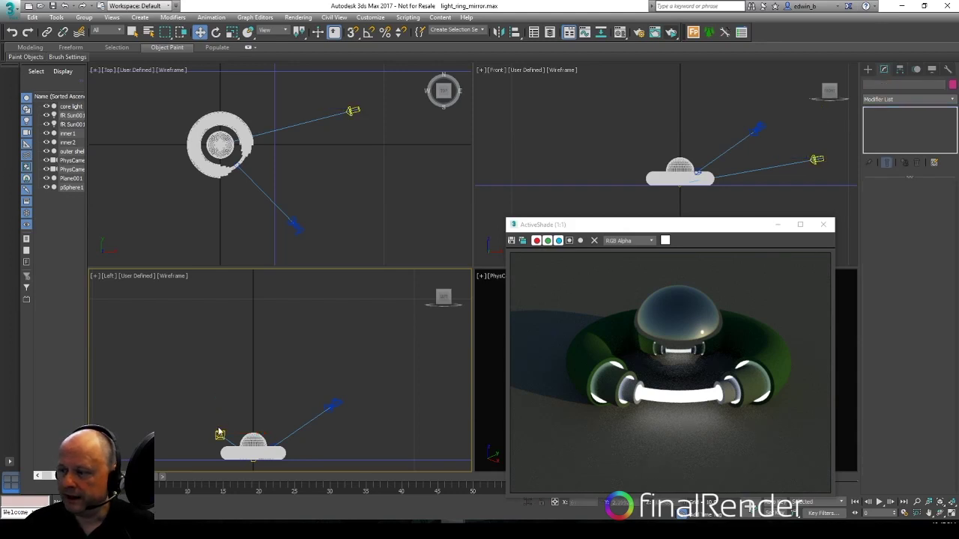
pyautogui.click(219, 434)
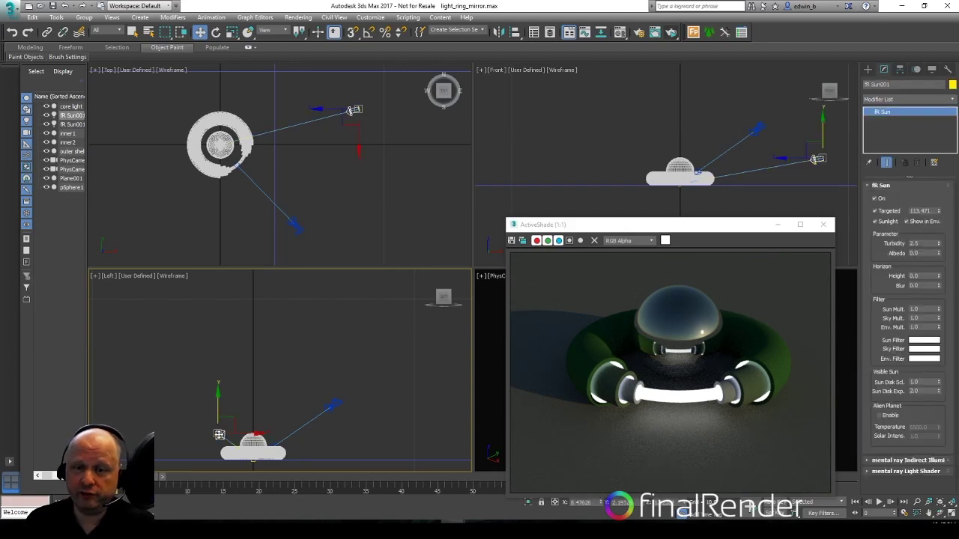
# Lower PhysCamera001 in the Left view and move the ActiveShade window up to uncover part of the camera viewport.
pyautogui.click(335, 403)
pyautogui.moveTo(333, 405)
pyautogui.mouseDown()
pyautogui.moveTo(324, 360)
pyautogui.moveTo(324, 416)
pyautogui.moveTo(324, 395)
pyautogui.mouseUp()
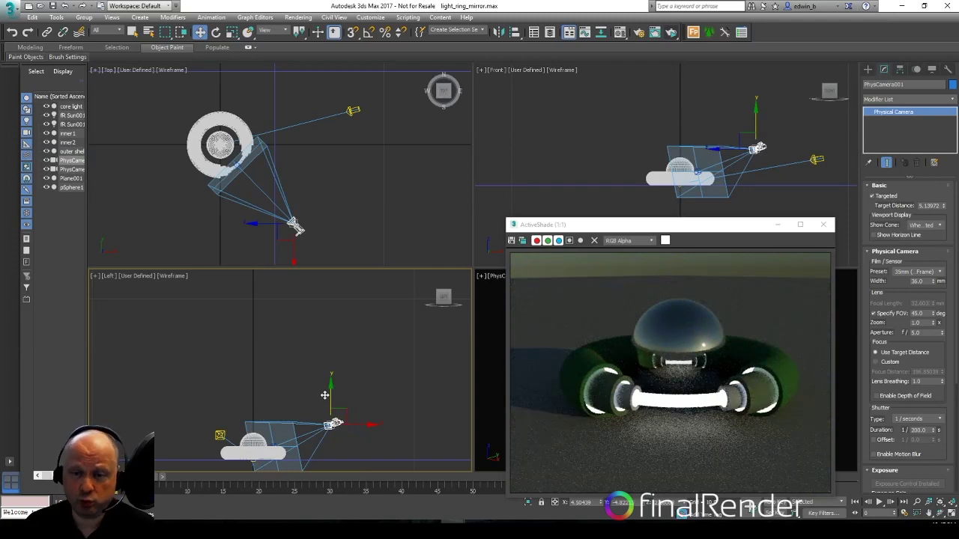
pyautogui.moveTo(589, 231); pyautogui.dragTo(580, 100)
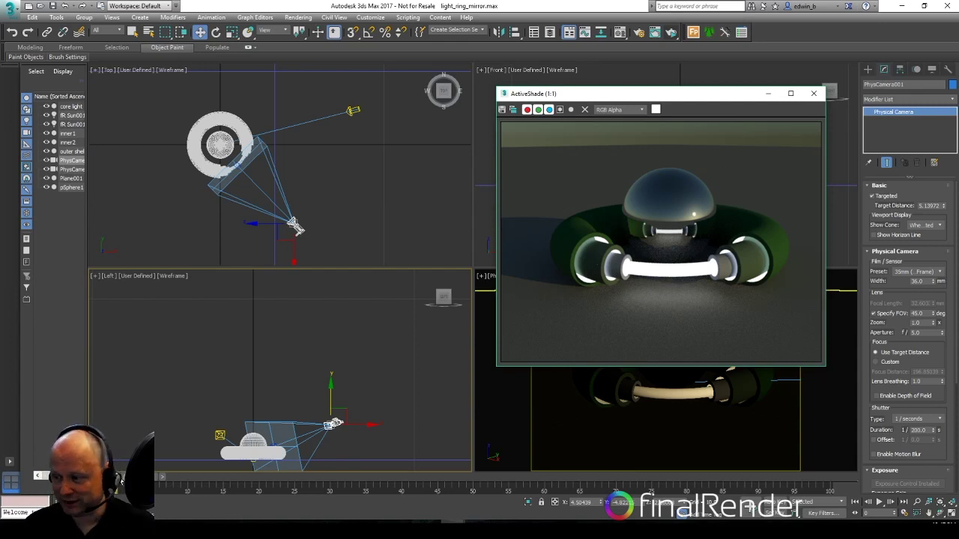
# Animate PhysCamera001 with Auto Key by raising it in the Left view at frame 40, and return to frame 0.
pyautogui.moveTo(126, 477); pyautogui.dragTo(402, 488)
pyautogui.press('w')
pyautogui.press('n')
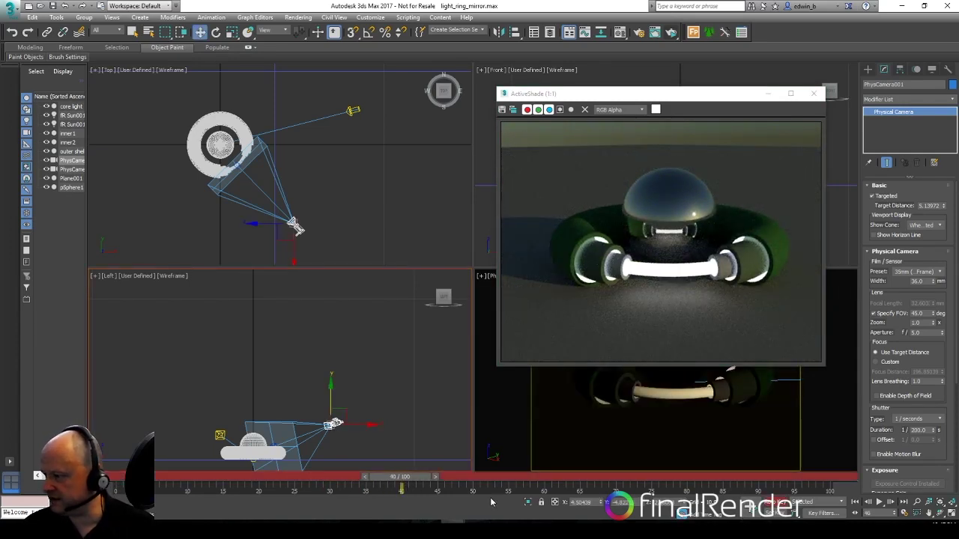
pyautogui.moveTo(330, 391); pyautogui.dragTo(323, 345)
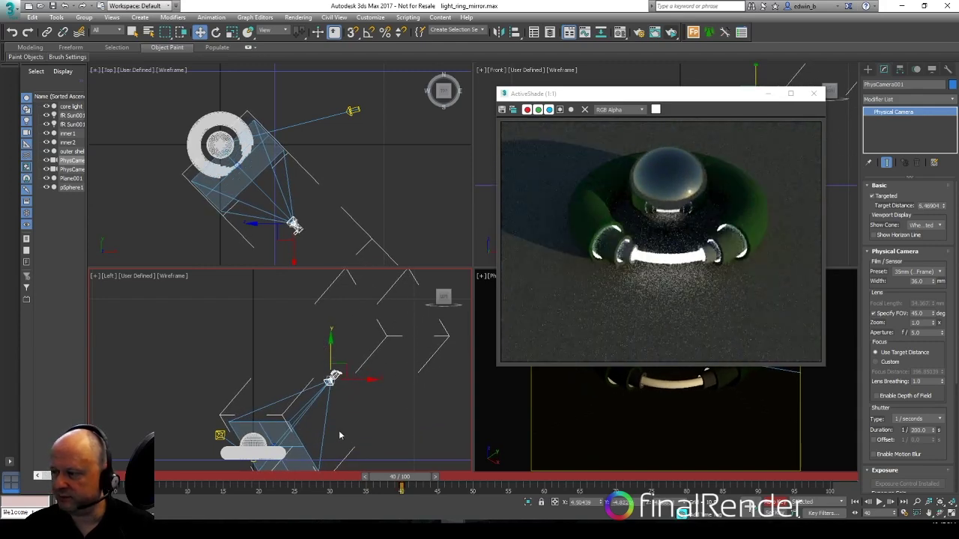
pyautogui.press('n')
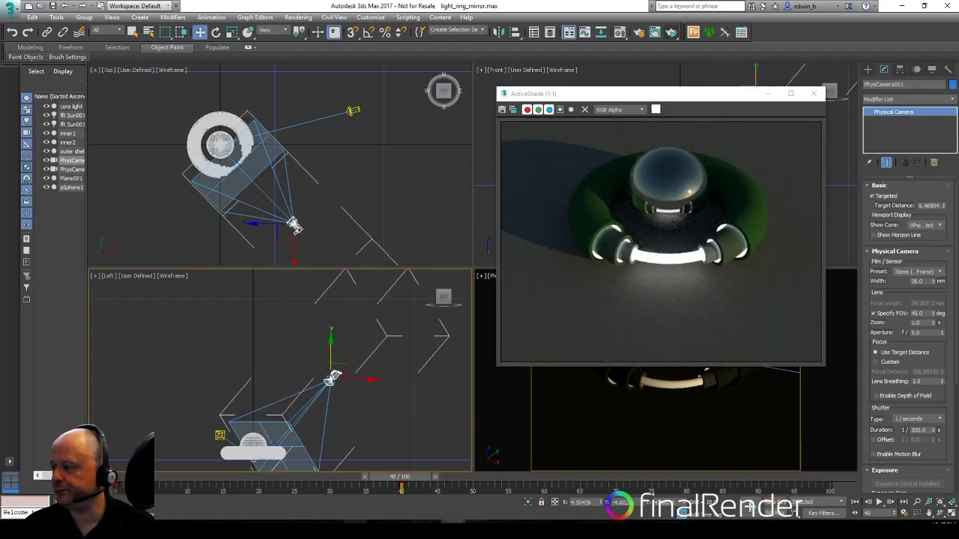
pyautogui.press('Home')
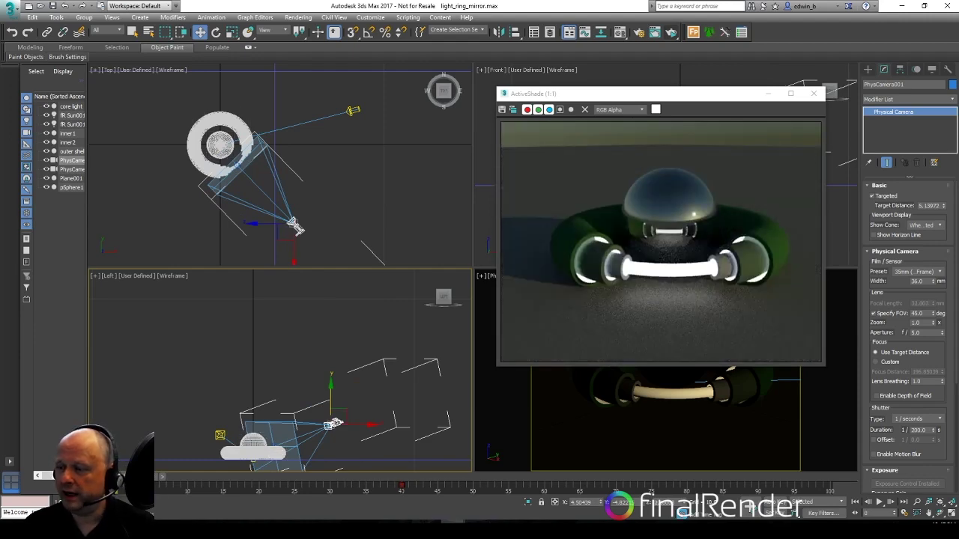
# Scrub the camera animation back and forth up to frame 26, stopping at frame 19, to check the ActiveShade updates.
pyautogui.moveTo(334, 424); pyautogui.dragTo(335, 424)
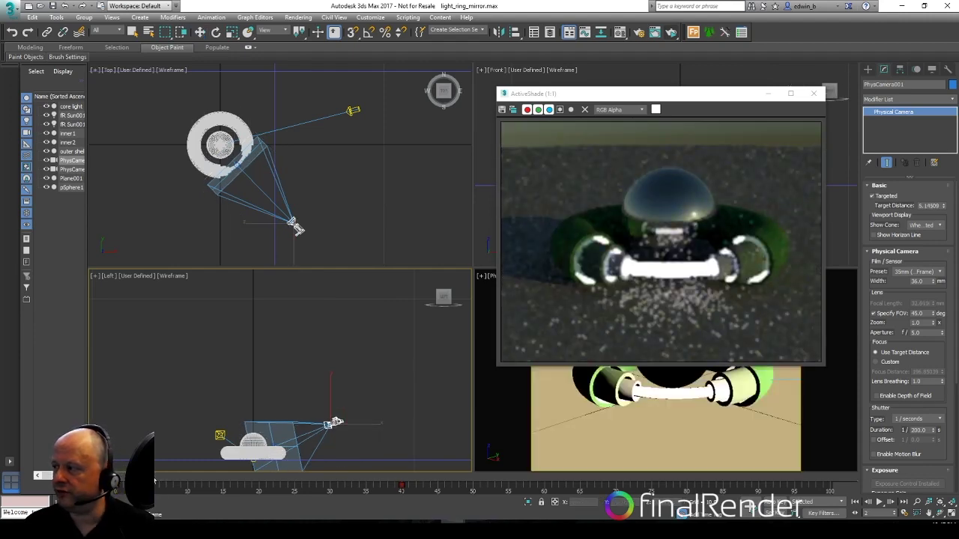
pyautogui.moveTo(170, 477); pyautogui.dragTo(206, 477)
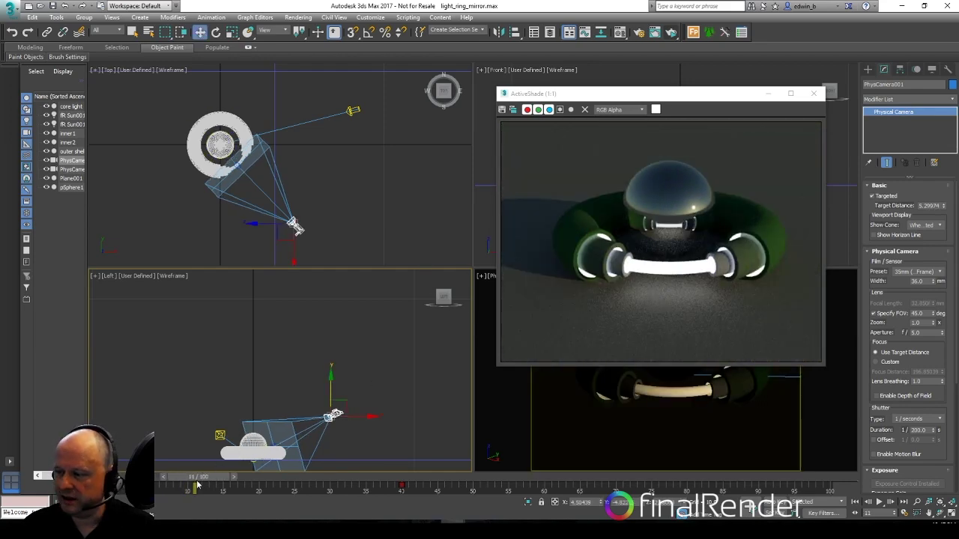
pyautogui.moveTo(198, 480); pyautogui.dragTo(307, 480)
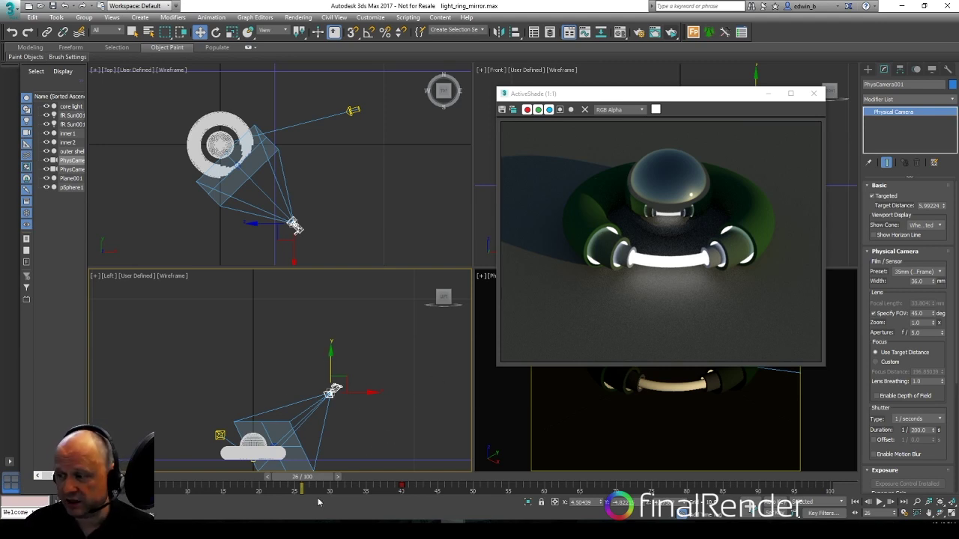
pyautogui.moveTo(300, 477); pyautogui.dragTo(173, 477)
pyautogui.press('w')
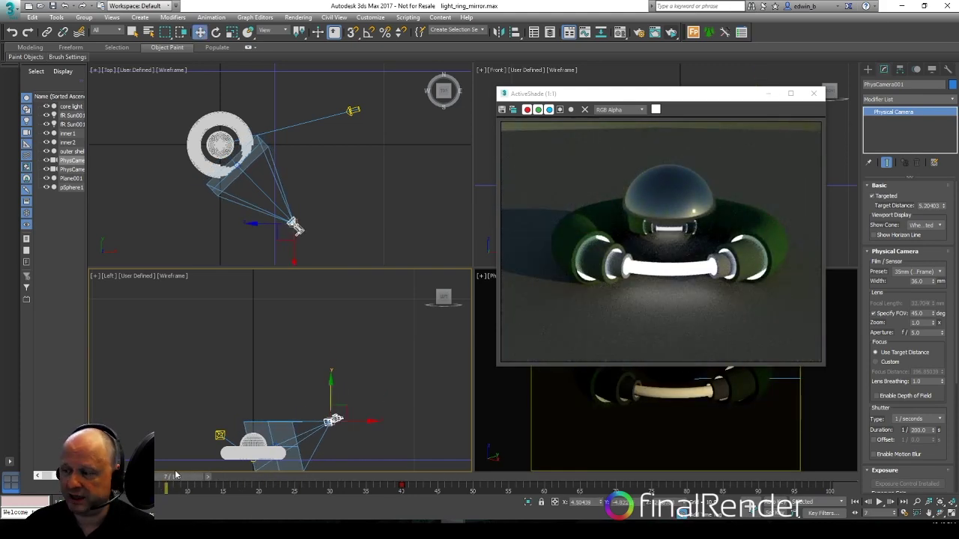
pyautogui.moveTo(175, 476); pyautogui.dragTo(263, 481)
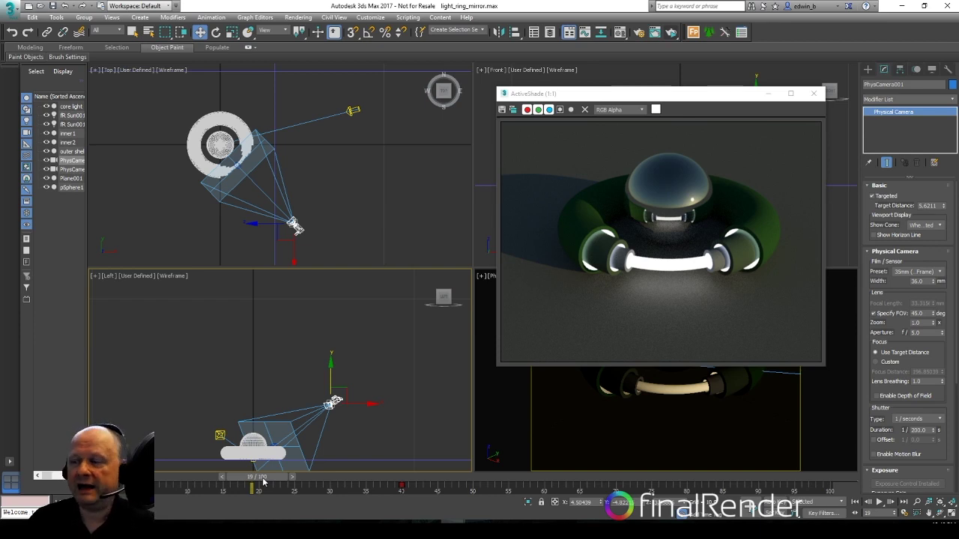
# Examine finalRender's GPU settings for the available CUDA and CPU devices, leaving them without changes.
pyautogui.click(641, 33)
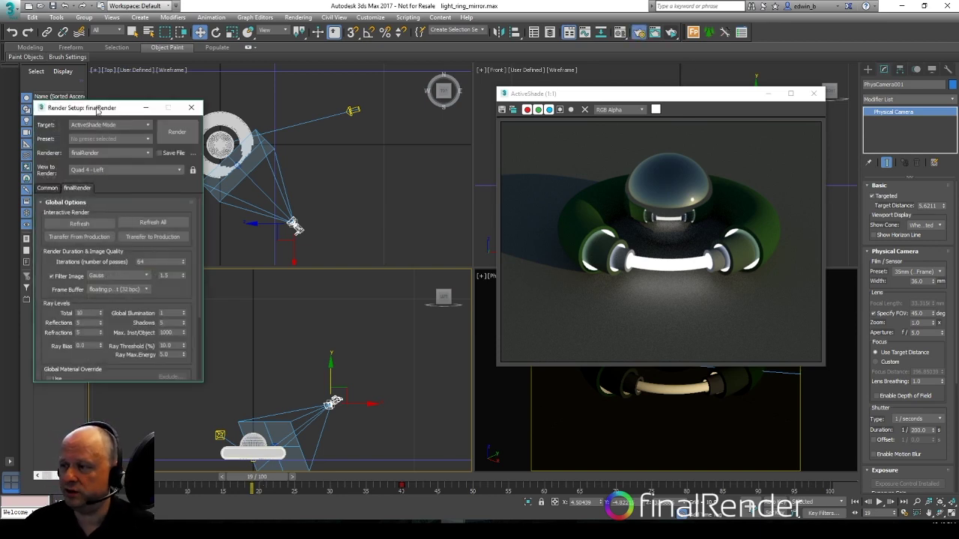
pyautogui.scroll(-3, 123, 309)
pyautogui.click(125, 362)
pyautogui.moveTo(484, 90); pyautogui.dragTo(349, 88)
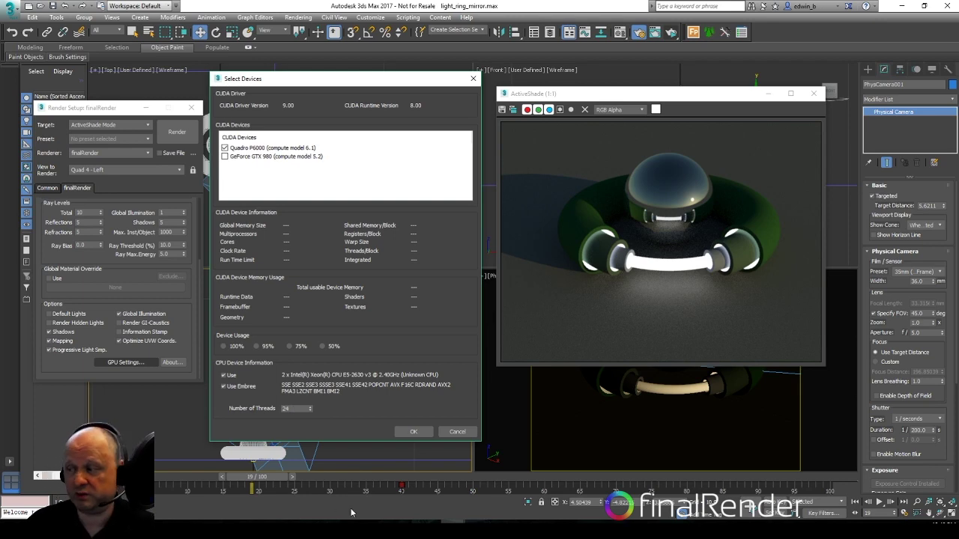
pyautogui.click(457, 432)
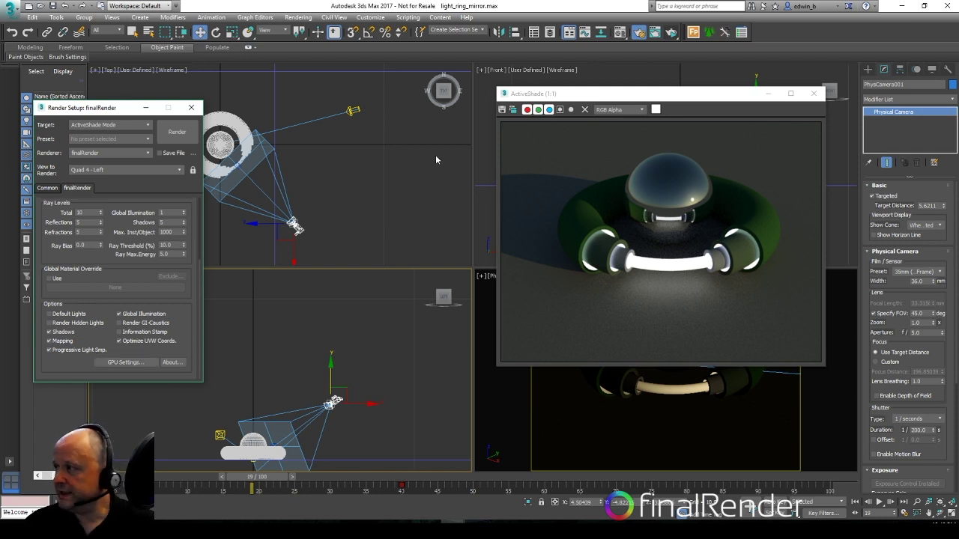
# Open the metal material in the Material Editor and reset its reflectivity to 0.0.
pyautogui.click(421, 327)
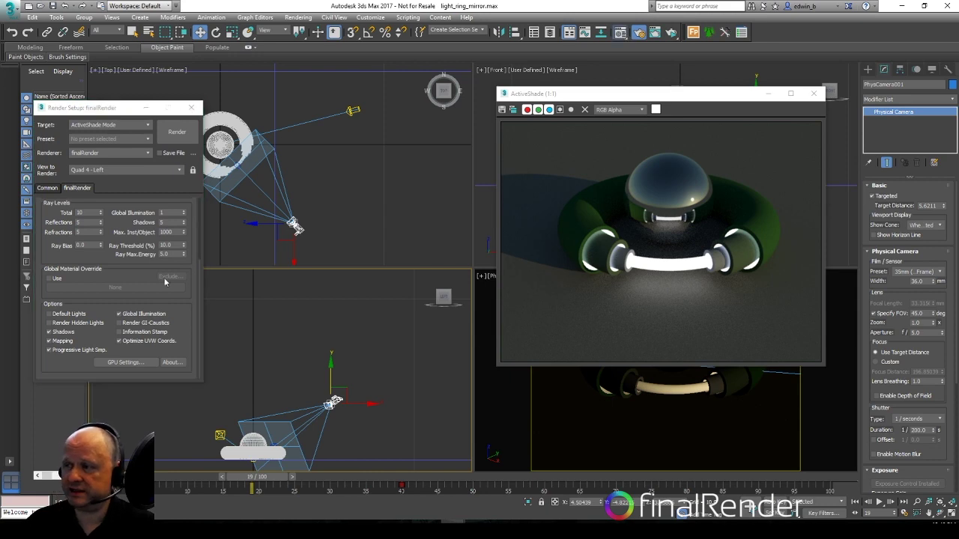
pyautogui.press('m')
pyautogui.moveTo(95, 71); pyautogui.dragTo(281, 79)
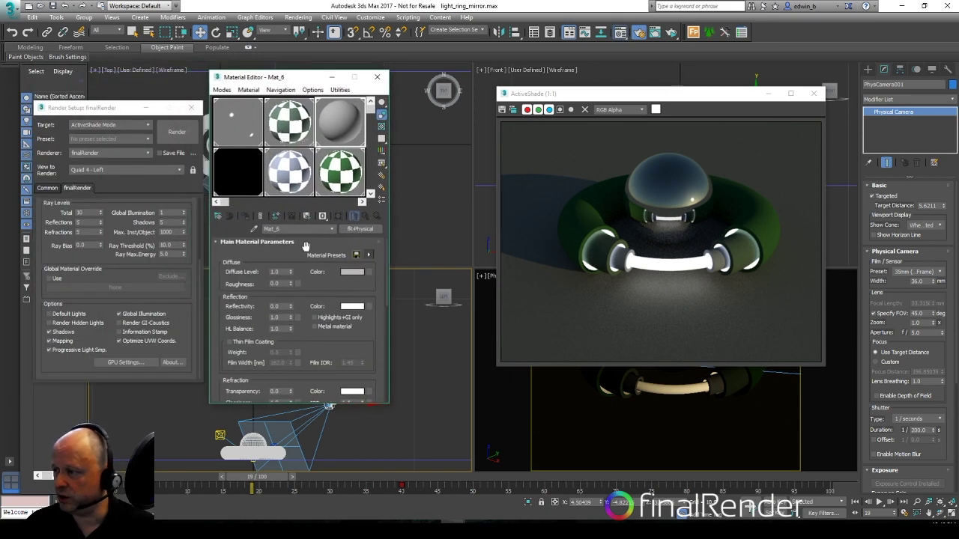
pyautogui.click(247, 123)
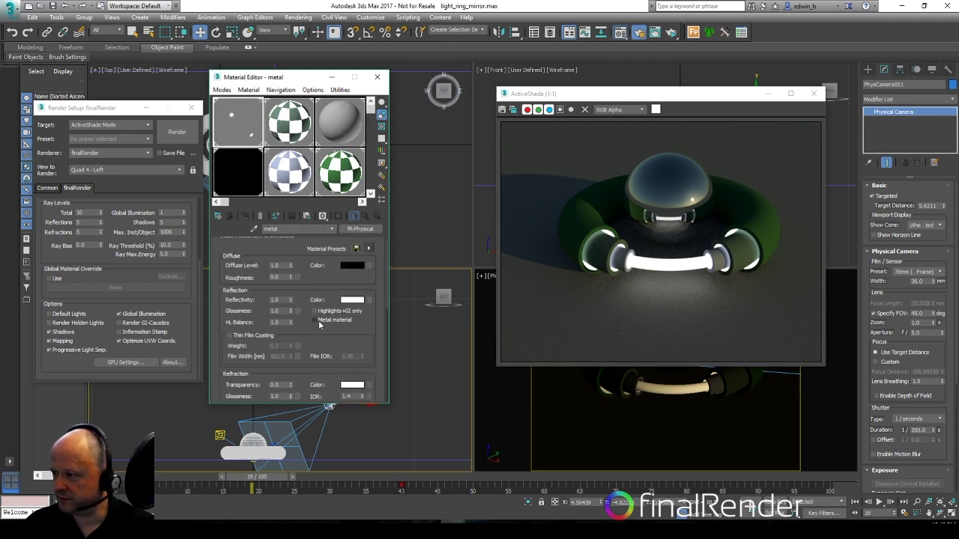
pyautogui.moveTo(309, 281); pyautogui.dragTo(310, 276)
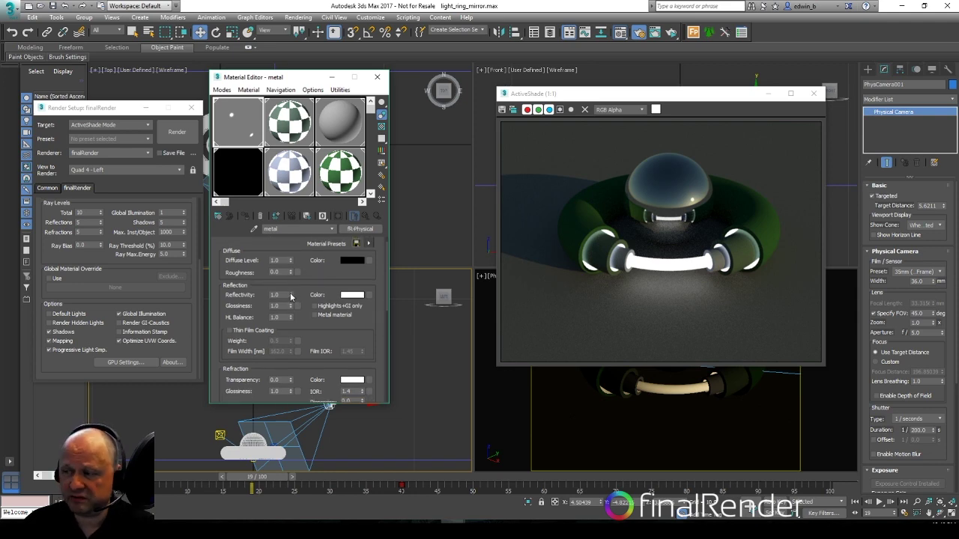
pyautogui.rightClick(291, 295)
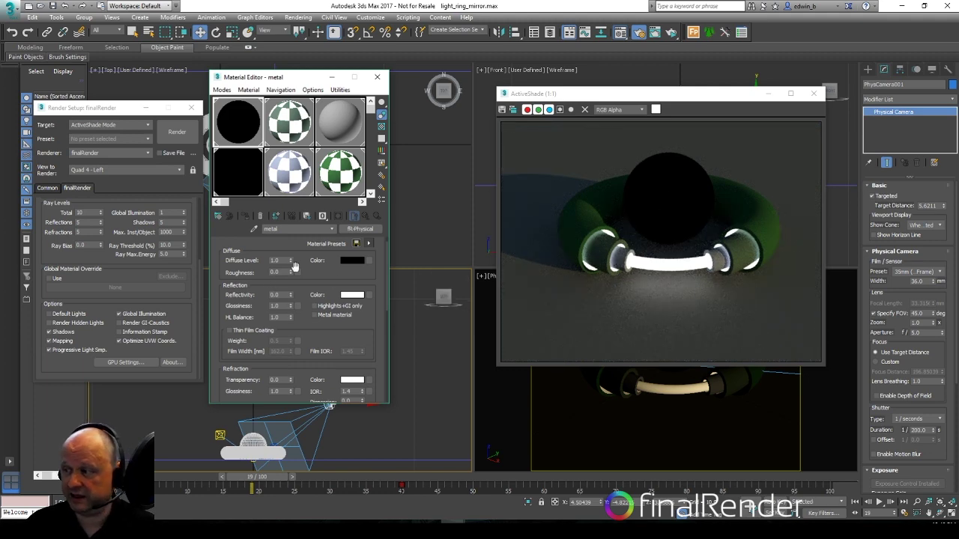
# Restore the metal material's reflectivity to 1.0 and reduce its reflection glossiness to 0.84.
pyautogui.moveTo(291, 296); pyautogui.dragTo(293, 217)
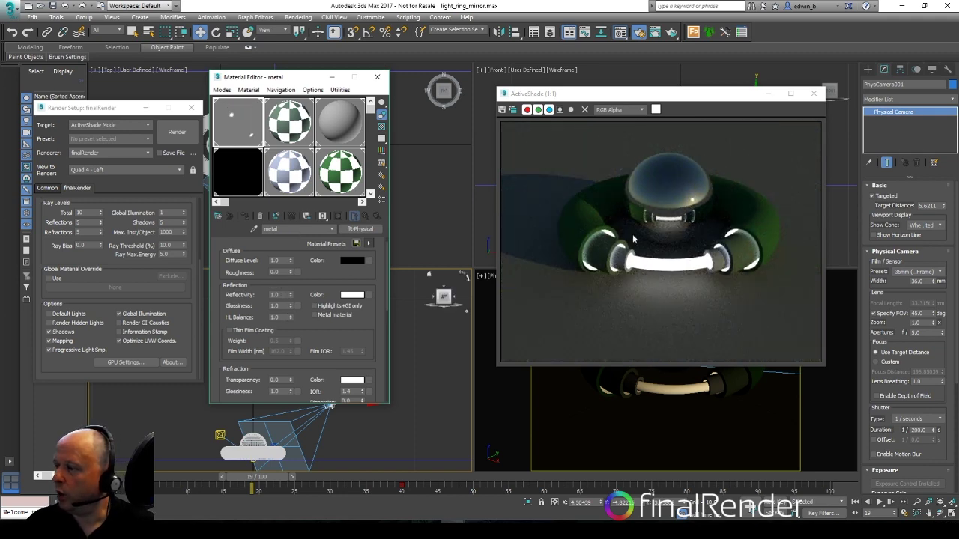
pyautogui.moveTo(290, 307); pyautogui.dragTo(287, 322)
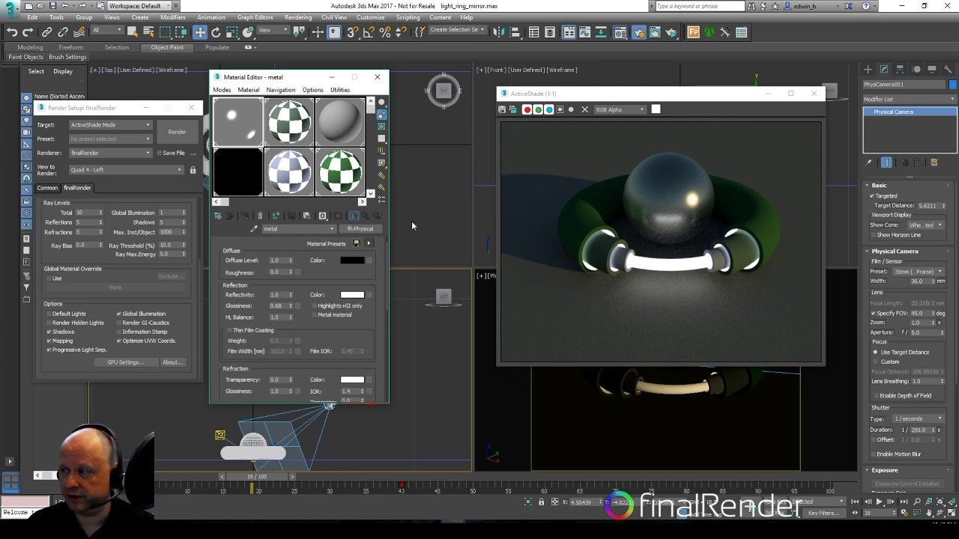
pyautogui.moveTo(290, 306); pyautogui.dragTo(291, 300)
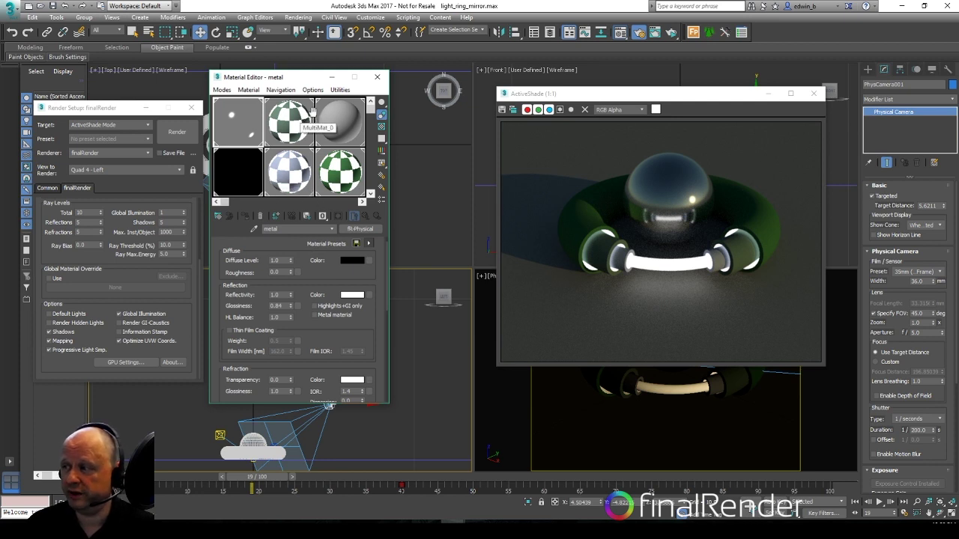
# Open the fR-Light sub-material of MultiMat_1 and set its intensity to 1.0 cd/m^2.
pyautogui.click(303, 181)
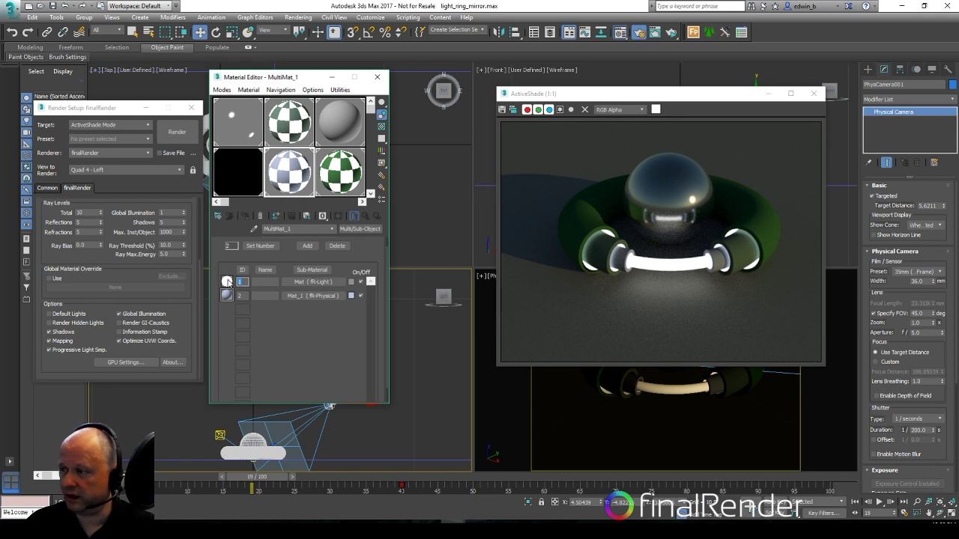
pyautogui.click(313, 282)
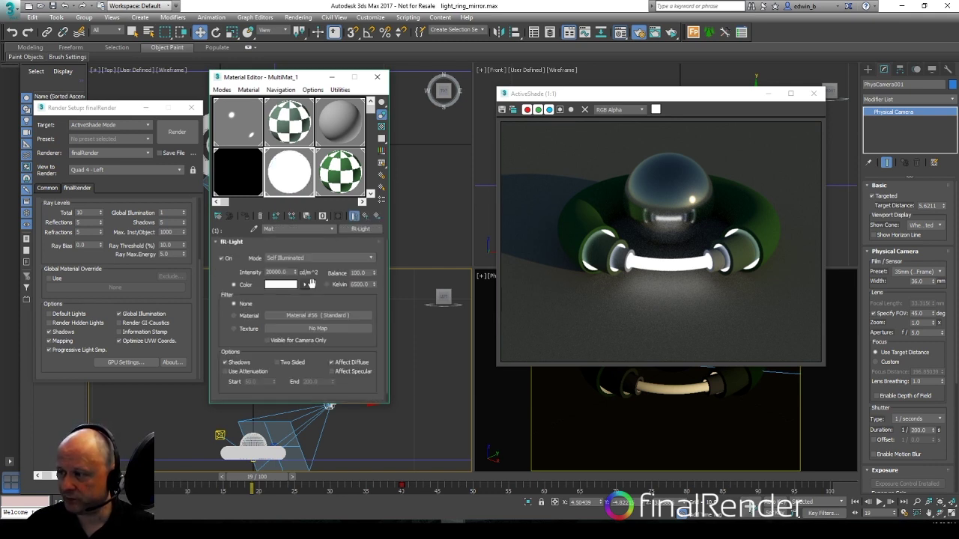
pyautogui.doubleClick(281, 271)
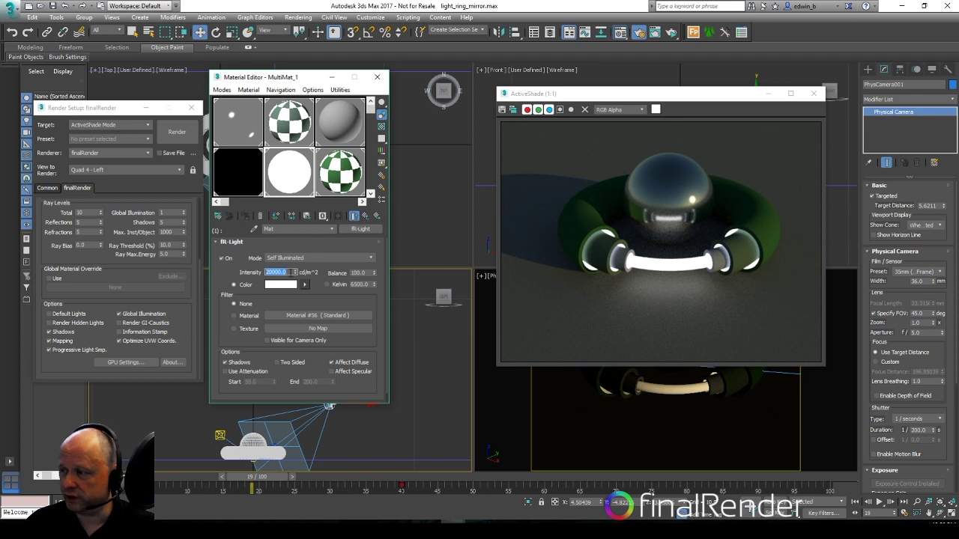
pyautogui.write('1')
pyautogui.press('Return')
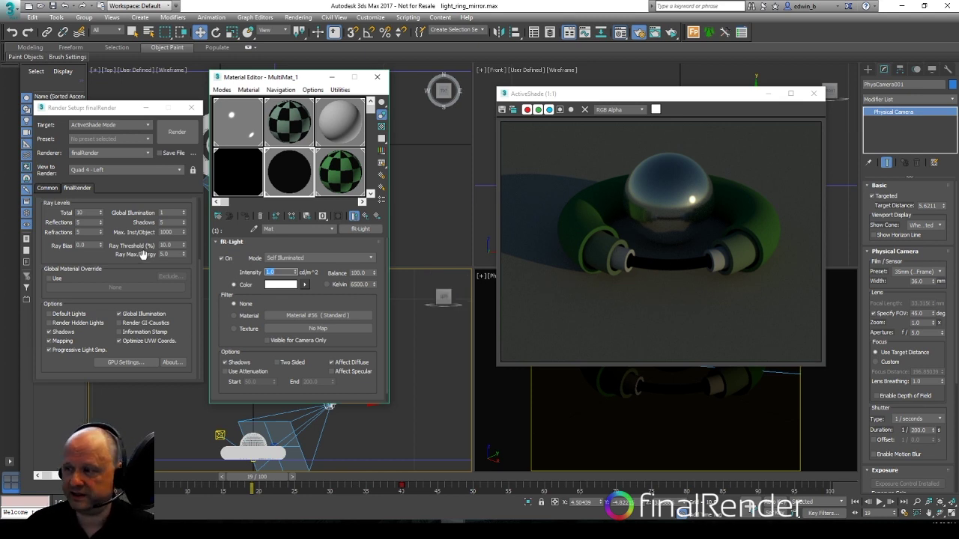
# Increase the fR-Light sub-material's intensity to 50 and to 500 cd/m^2, comparing the glow in ActiveShade.
pyautogui.write('50')
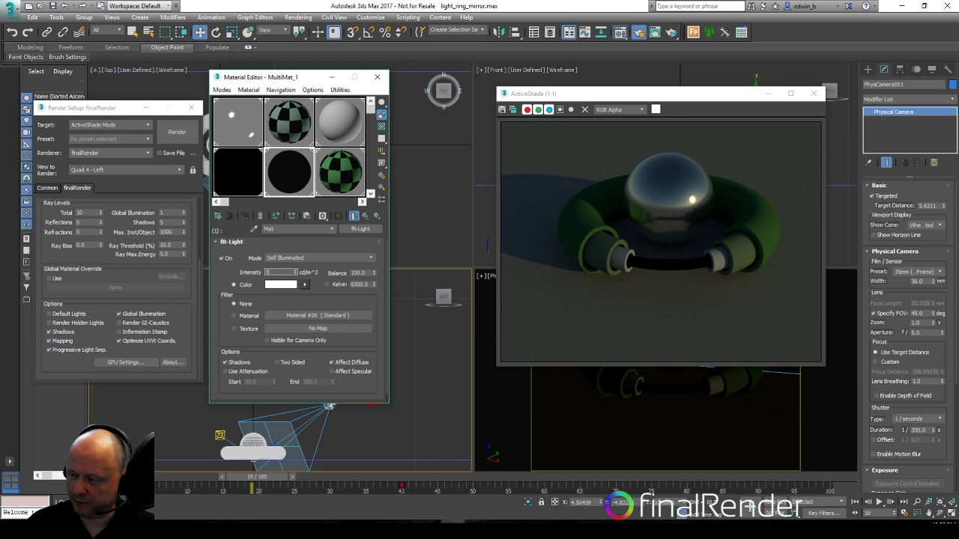
pyautogui.press('Return')
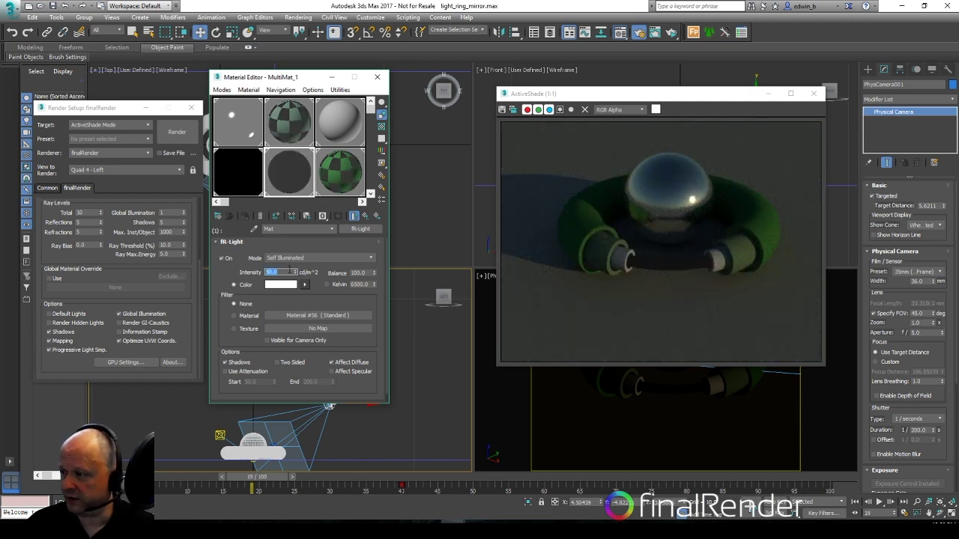
pyautogui.write('500')
pyautogui.press('Return')
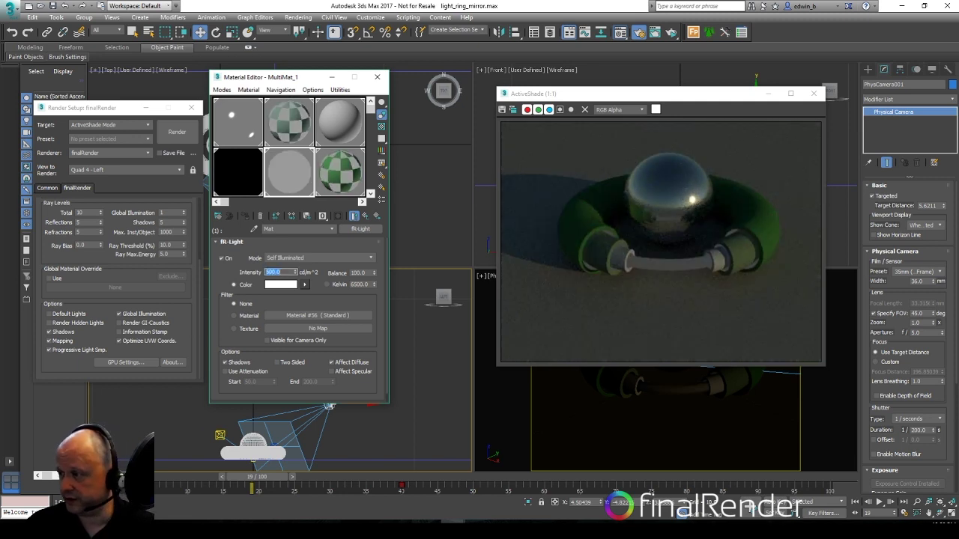
# Raise the fR-Light sub-material's intensity to 1000 and to 5000 cd/m^2, comparing the glow in ActiveShade.
pyautogui.click(296, 272)
pyautogui.moveTo(296, 271); pyautogui.dragTo(287, 337)
pyautogui.doubleClick(274, 272)
pyautogui.write('1000')
pyautogui.press('Return')
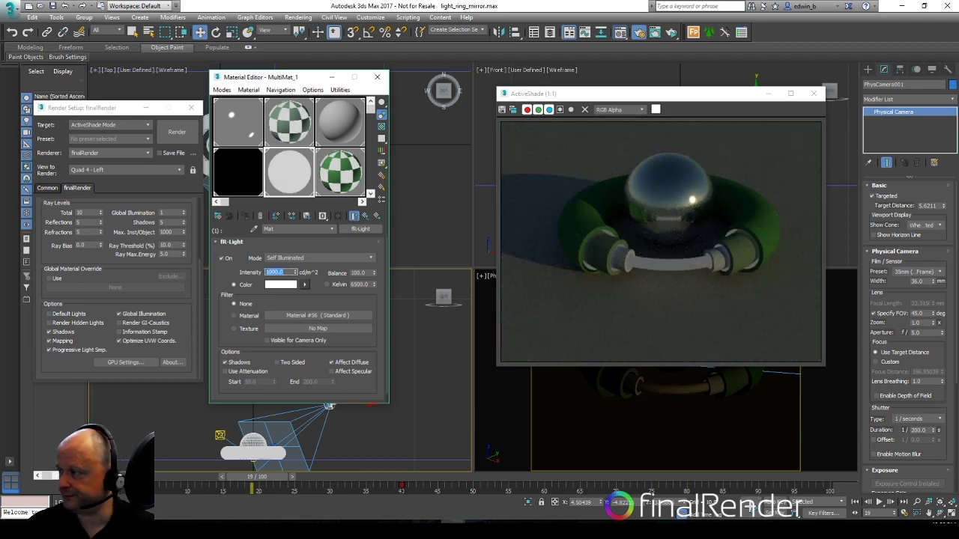
pyautogui.write('5000')
pyautogui.press('Return')
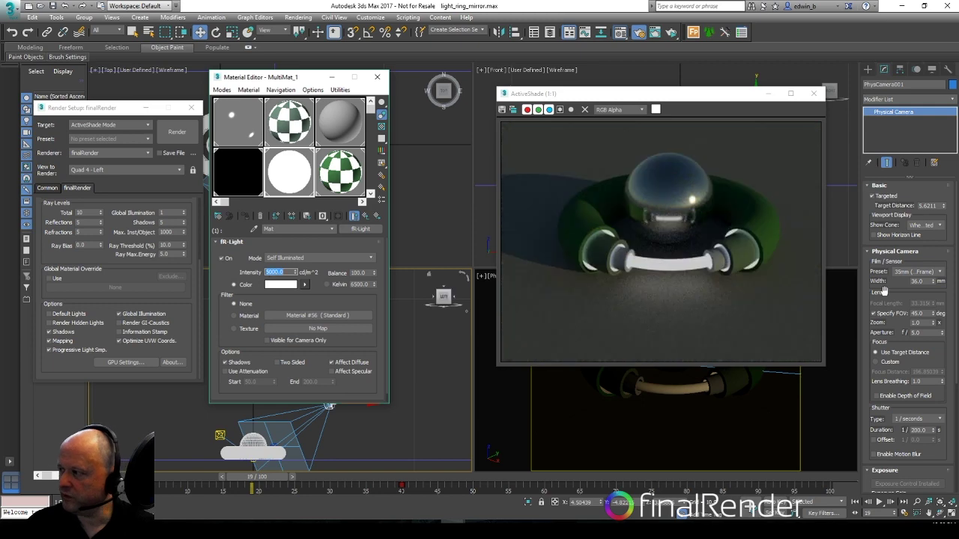
pyautogui.moveTo(297, 272); pyautogui.dragTo(297, 268)
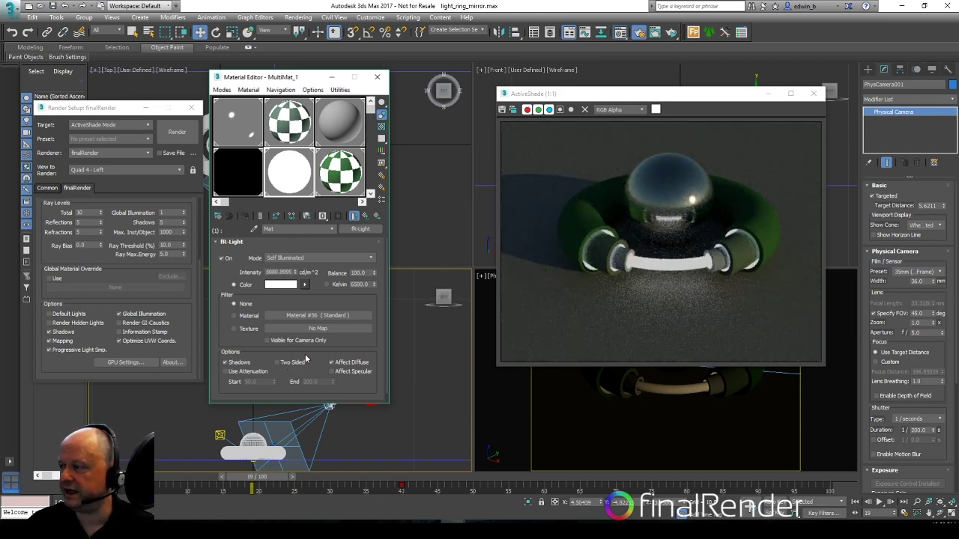
# Set the fR-Light sub-material's intensity to 10000 cd/m^2.
pyautogui.doubleClick(281, 273)
pyautogui.write('10')
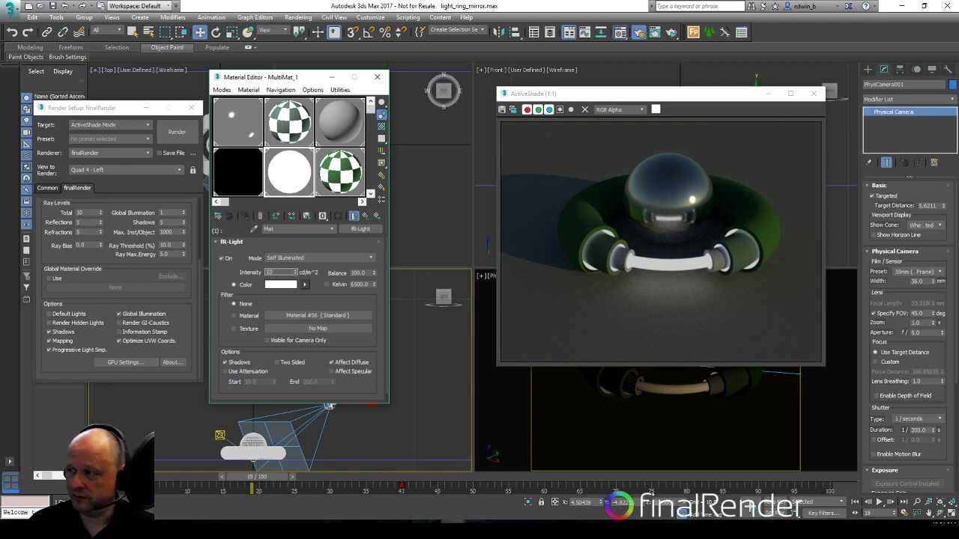
pyautogui.write('000')
pyautogui.press('Return')
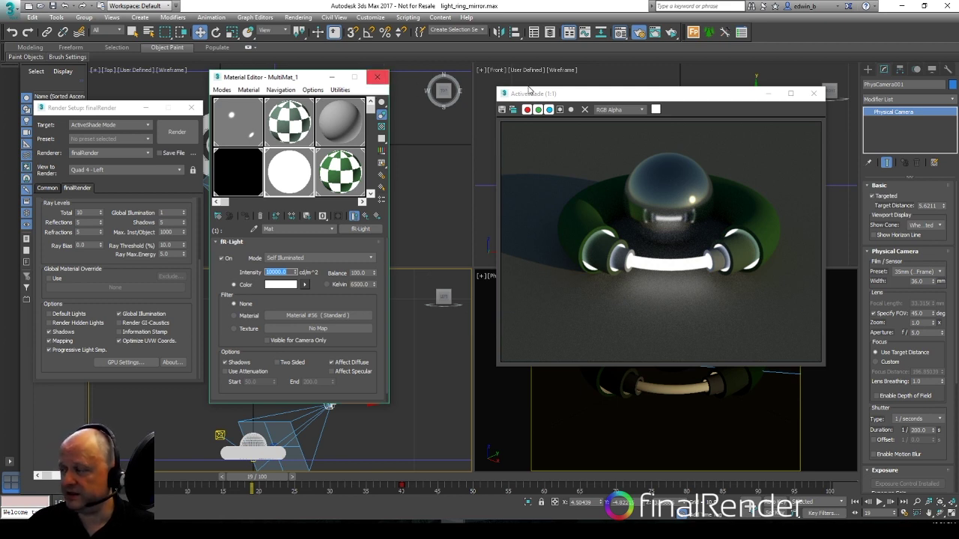
# Move the ActiveShade window clear of the camera viewport and scale the metal sphere non-uniformly so it is flatter and wider.
pyautogui.moveTo(593, 97); pyautogui.dragTo(557, 84)
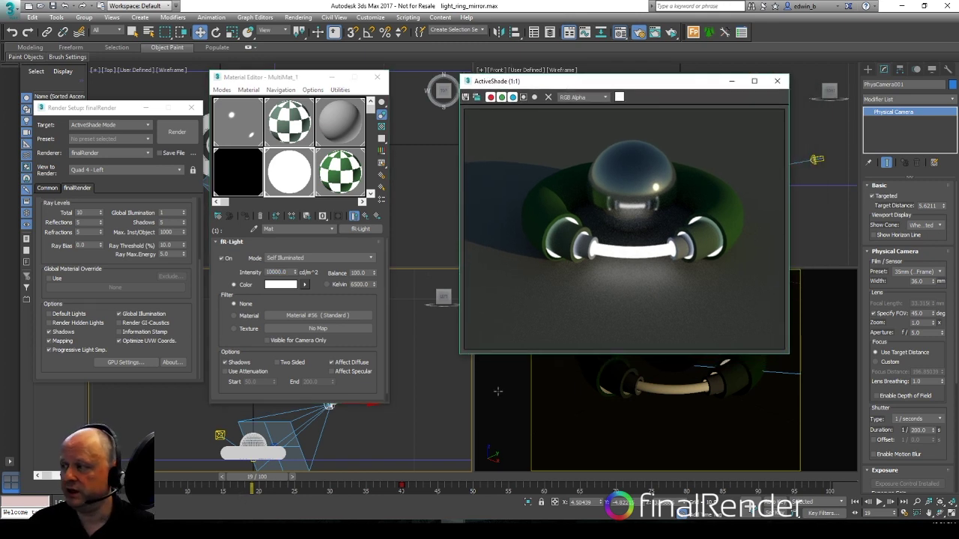
pyautogui.moveTo(612, 84); pyautogui.dragTo(325, 88)
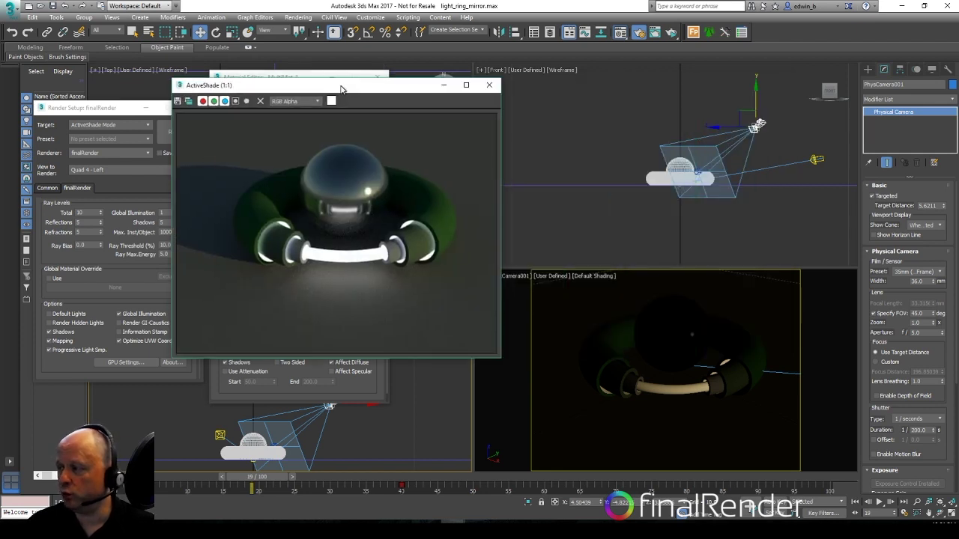
pyautogui.click(200, 33)
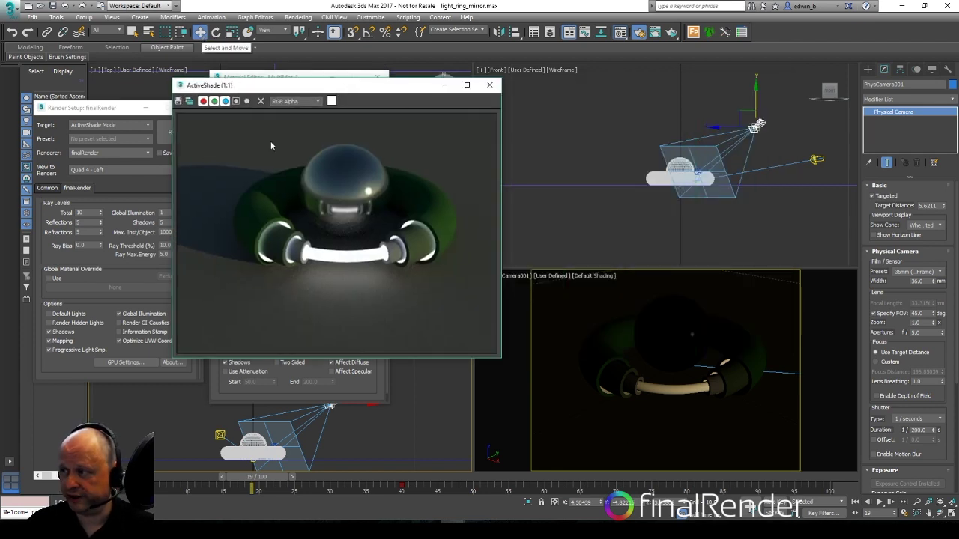
pyautogui.click(685, 325)
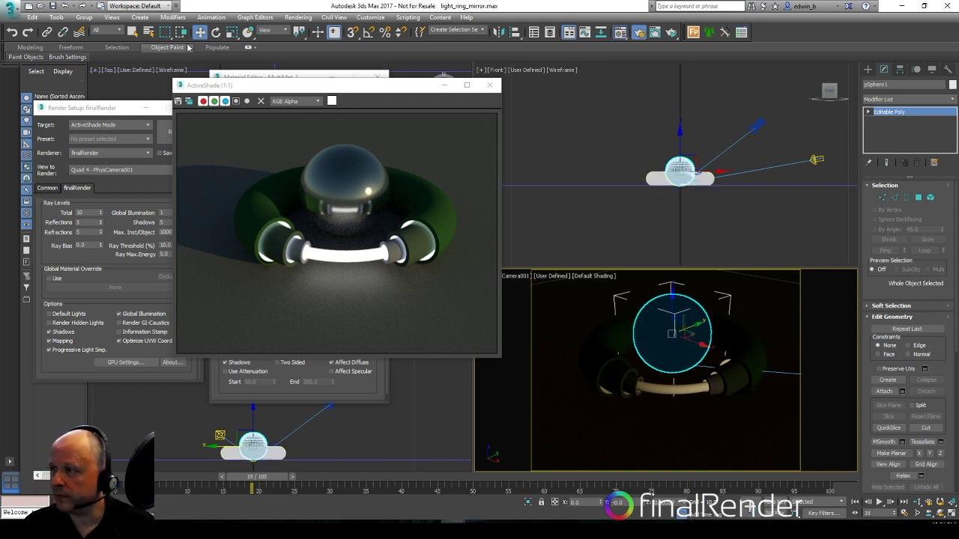
pyautogui.click(232, 32)
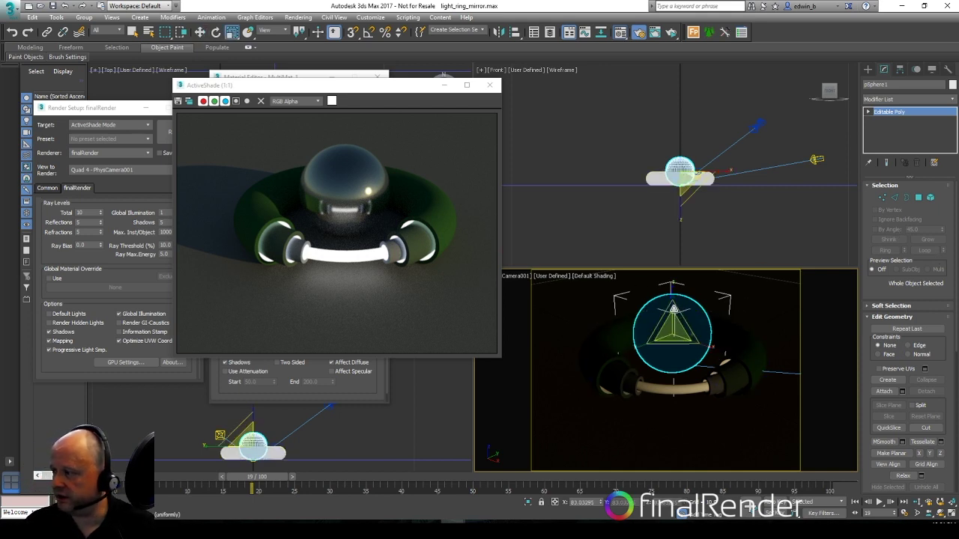
pyautogui.moveTo(674, 302); pyautogui.dragTo(675, 325)
pyautogui.click(673, 328)
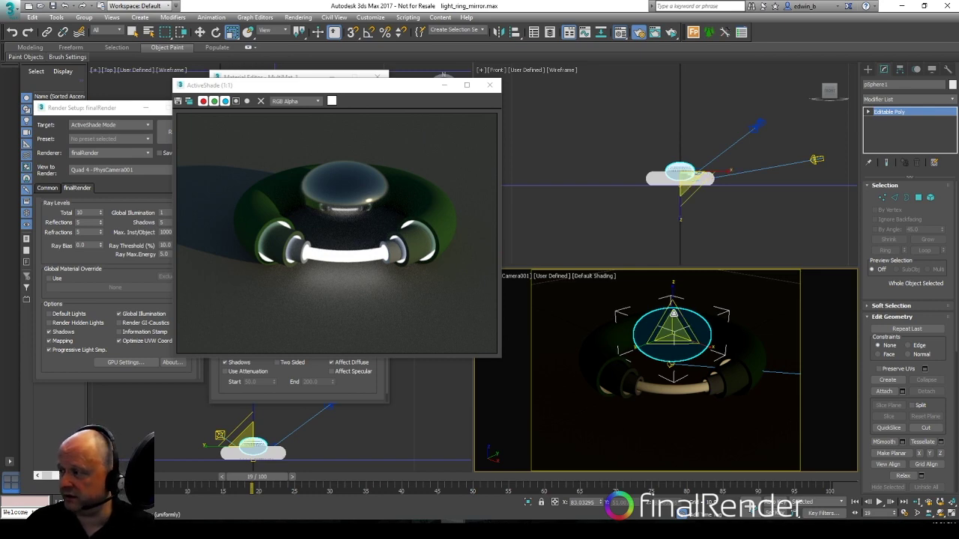
pyautogui.moveTo(673, 311)
pyautogui.mouseDown()
pyautogui.moveTo(669, 291)
pyautogui.moveTo(669, 309)
pyautogui.mouseUp()
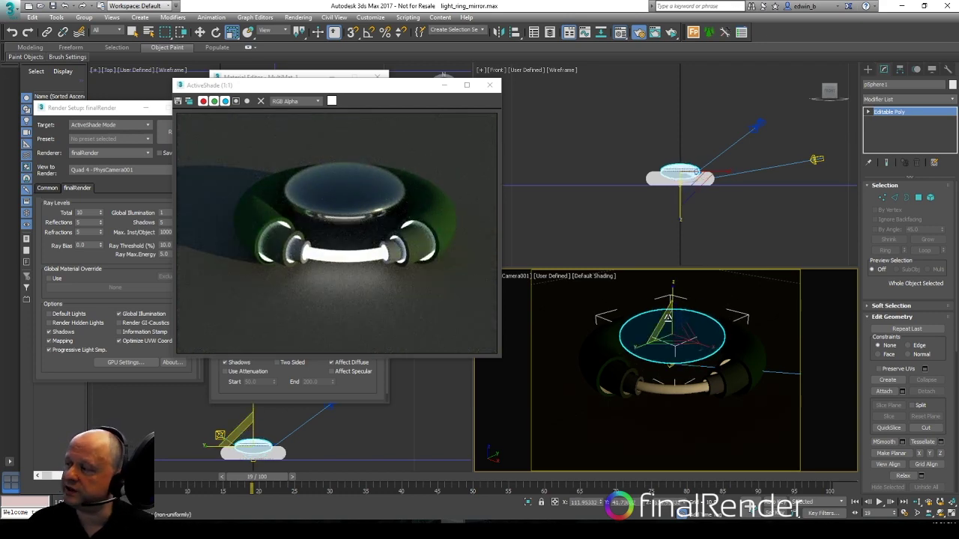
# Hide the glowing core light ring inside the green tube.
pyautogui.click(666, 383)
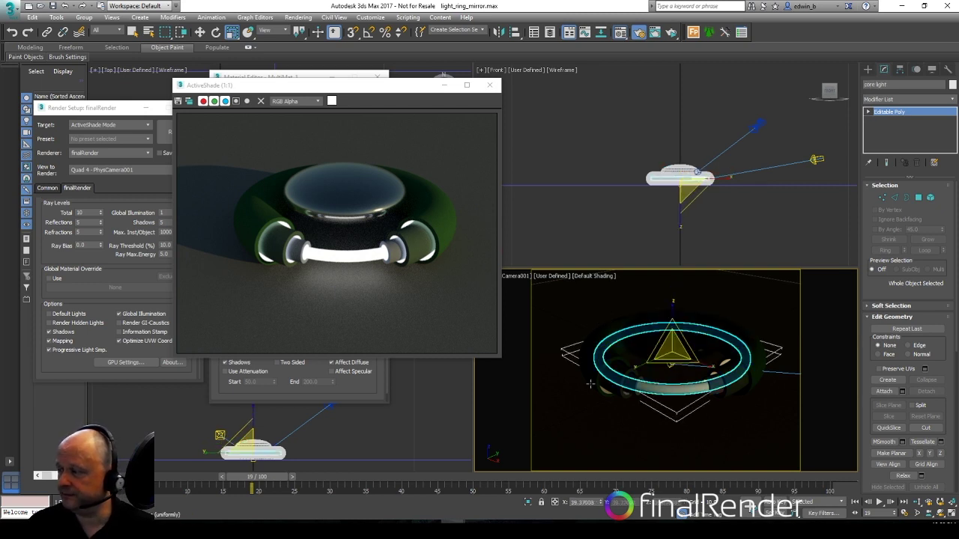
pyautogui.press('w')
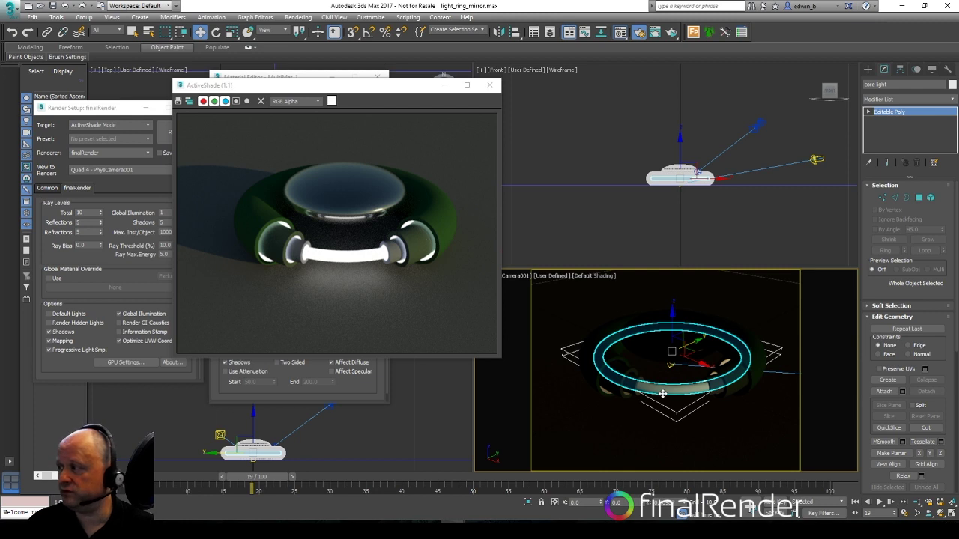
pyautogui.click(929, 69)
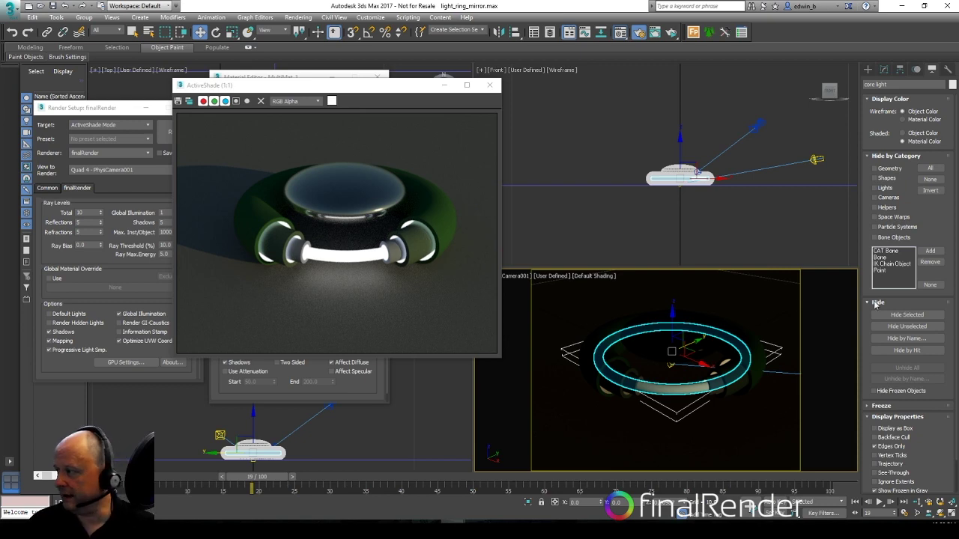
pyautogui.click(917, 314)
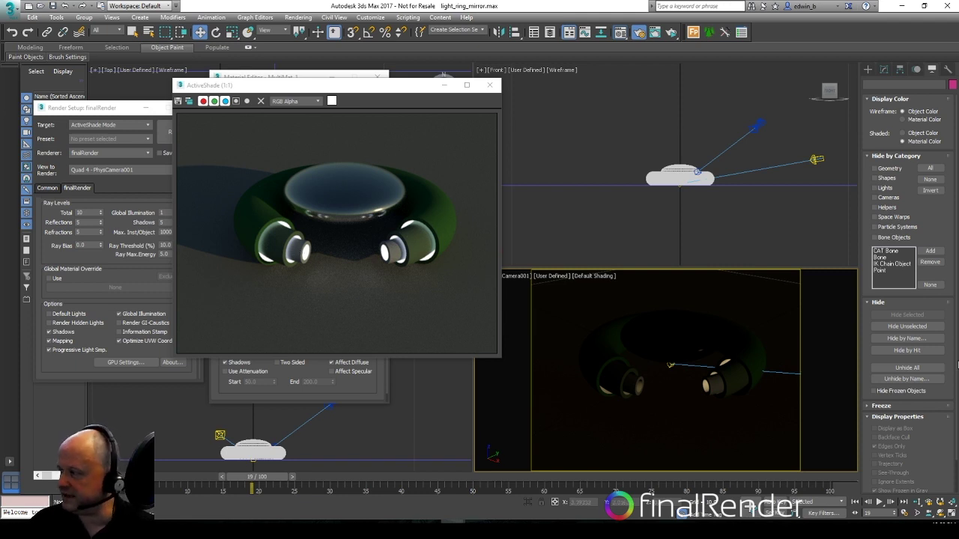
# Unhide all objects and restart the ActiveShade rendering of the PhysCamera001 view.
pyautogui.click(914, 368)
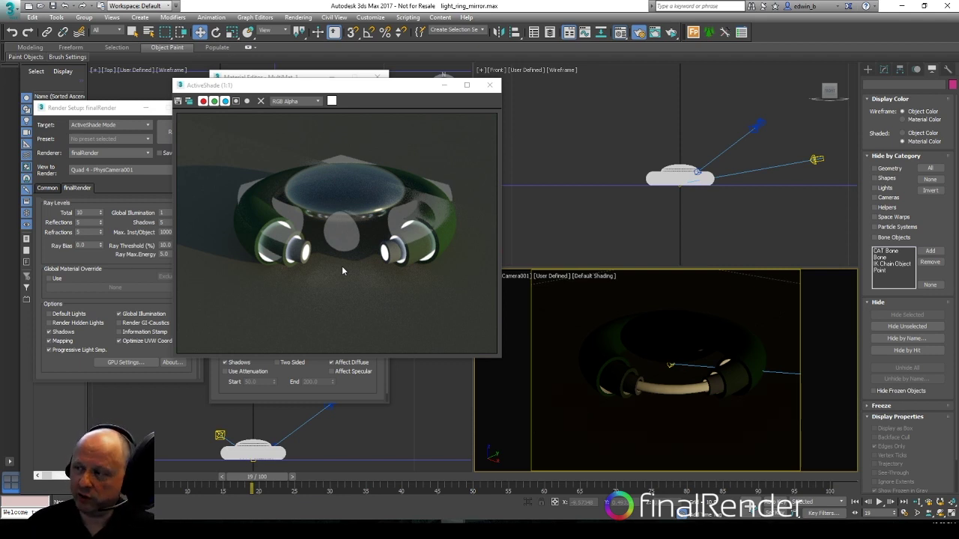
pyautogui.click(489, 85)
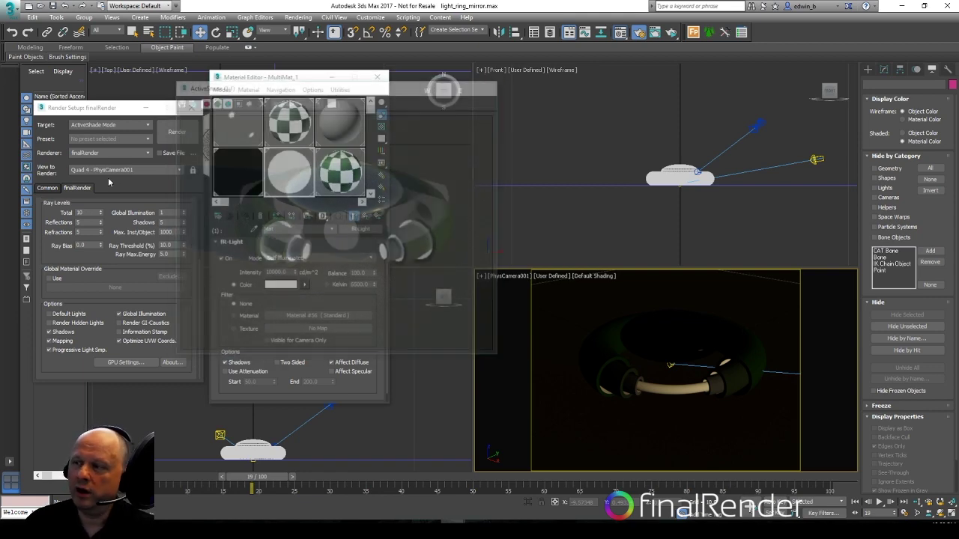
pyautogui.click(171, 138)
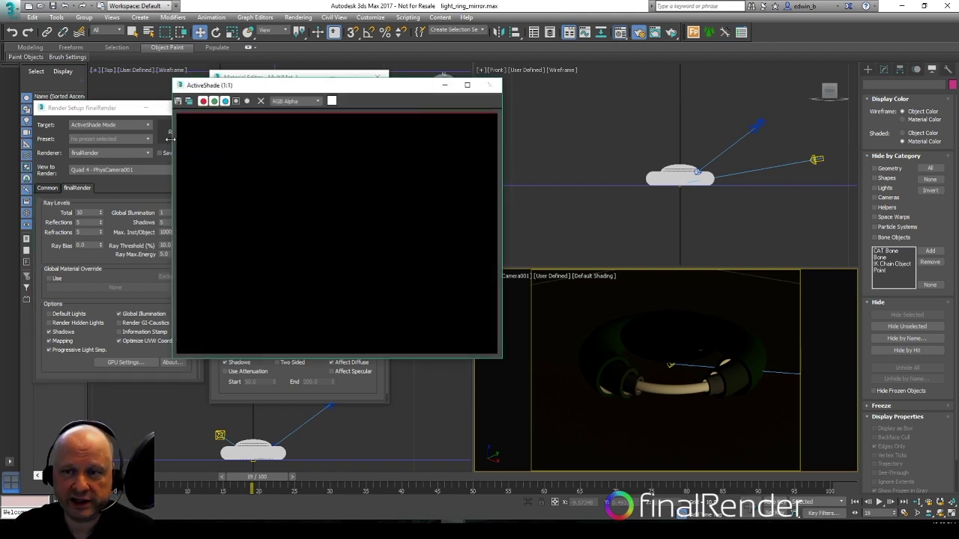